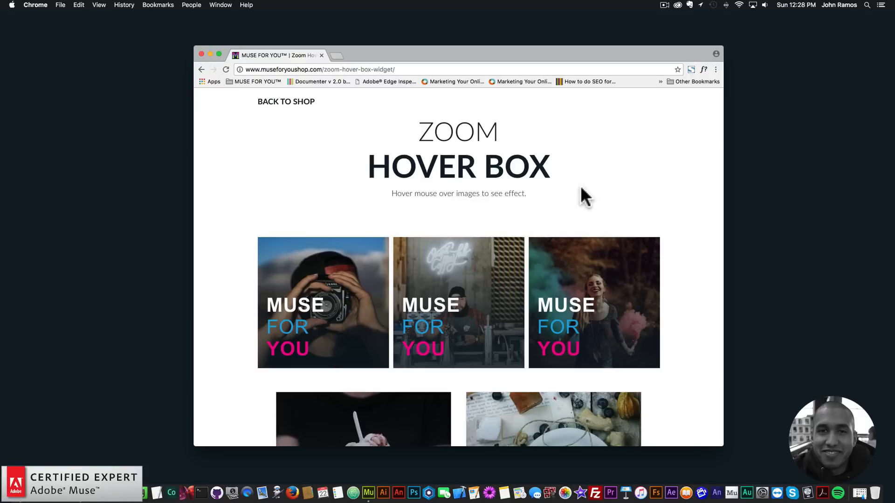
Examine the zoom hover effects on the image boxes throughout the Zoom Hover Box demo page.
scroll(289, 195, "down", 2)
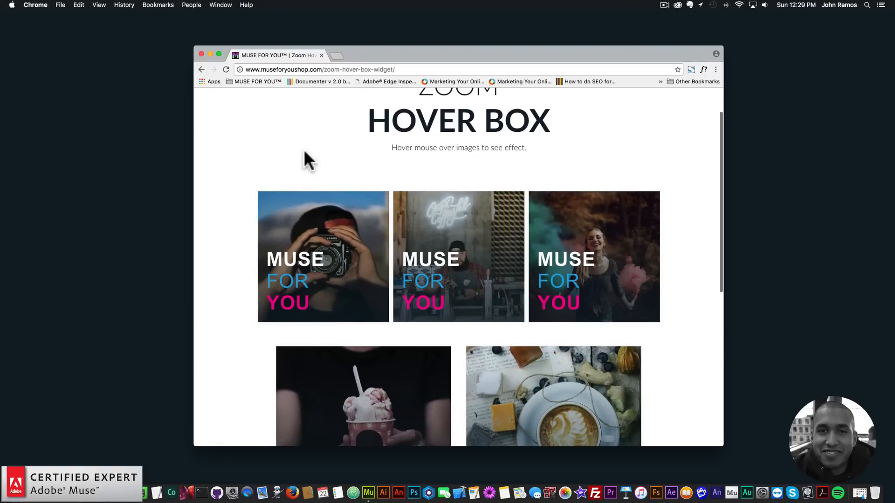
scroll(232, 176, "down", 1)
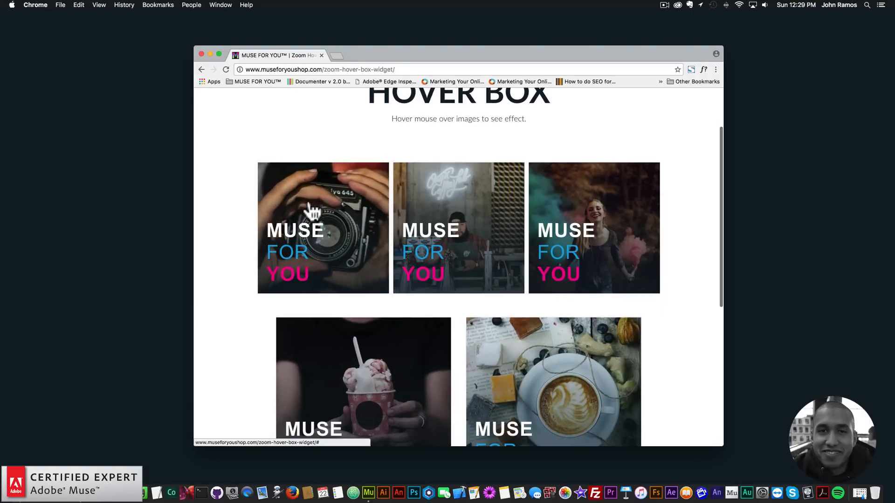
scroll(512, 227, "down", 2)
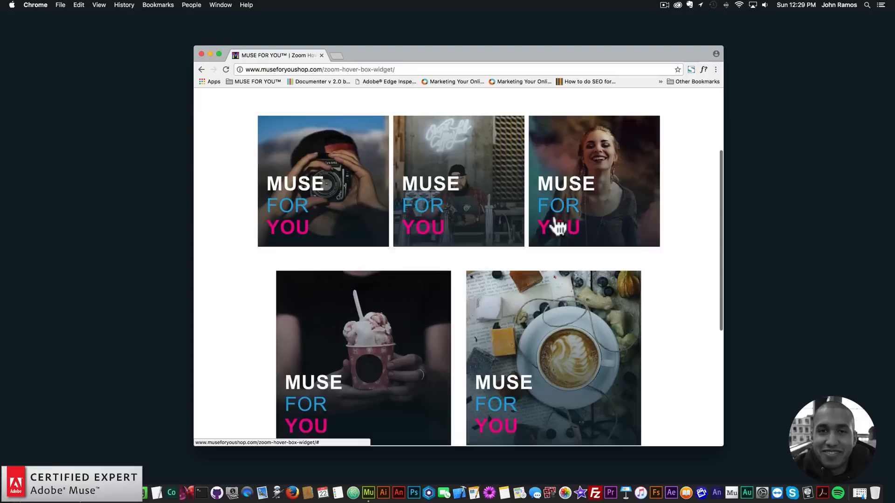
scroll(589, 189, "down", 8)
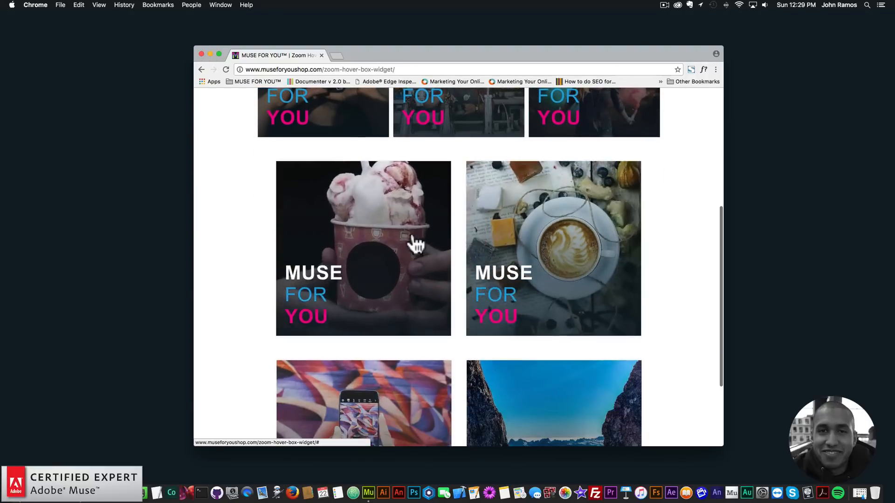
scroll(569, 288, "up", 7)
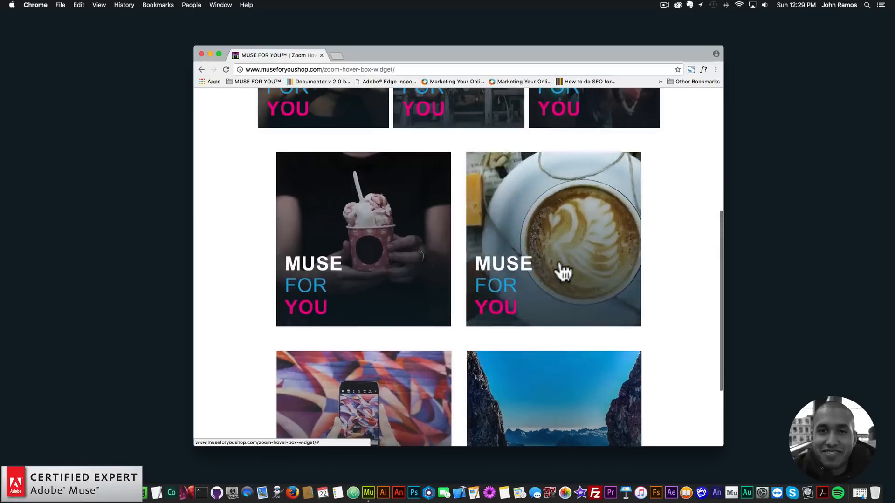
scroll(410, 251, "up", 4)
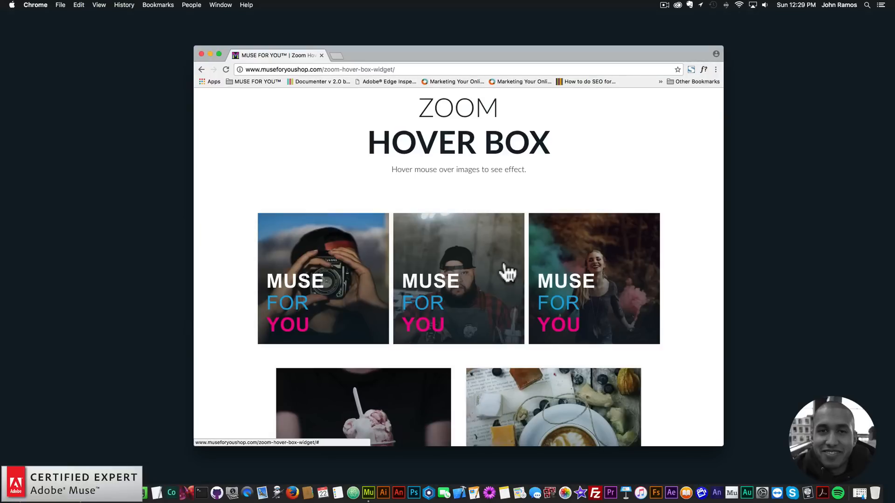
scroll(561, 274, "down", 5)
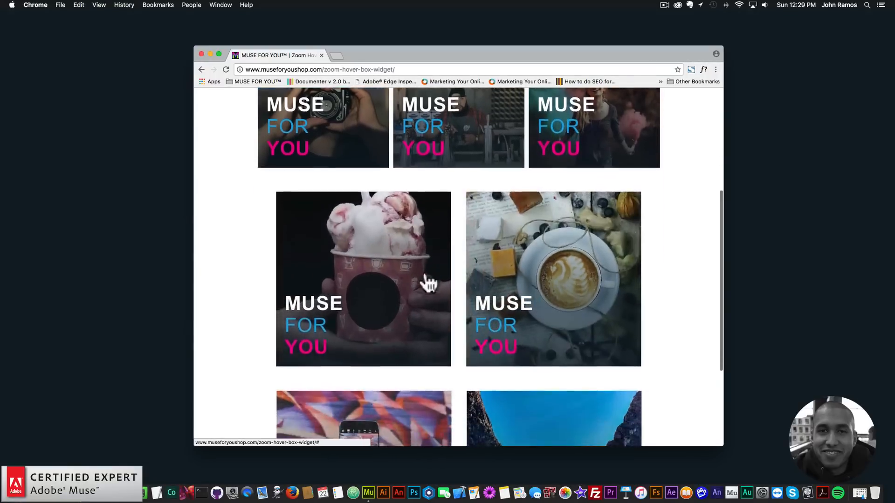
scroll(423, 279, "up", 7)
Check how the demo page's hover boxes adapt at tablet and phone window widths, and restore the wide browser window.
left_click_drag(723, 223, 436, 229)
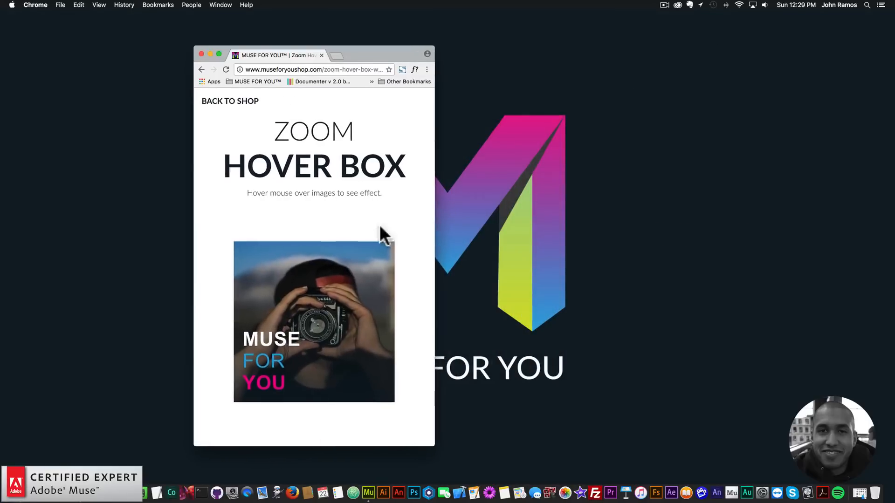
scroll(379, 225, "down", 10)
scroll(350, 203, "down", 8)
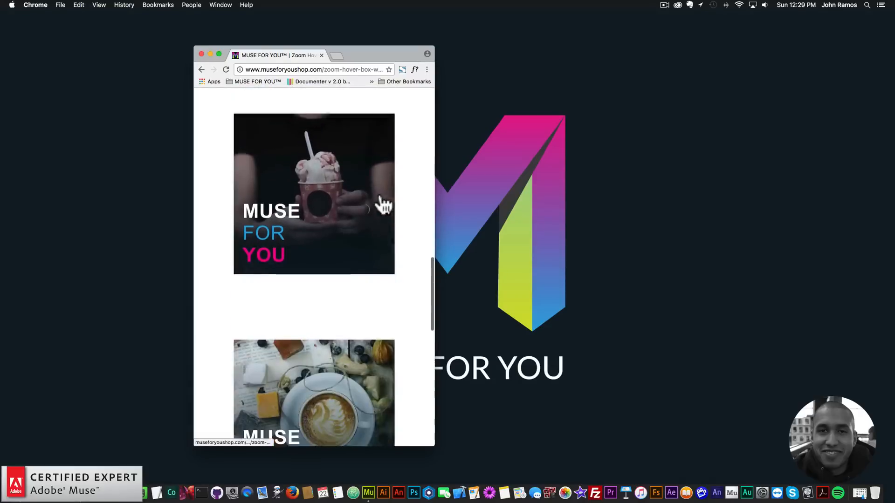
left_click_drag(435, 173, 320, 183)
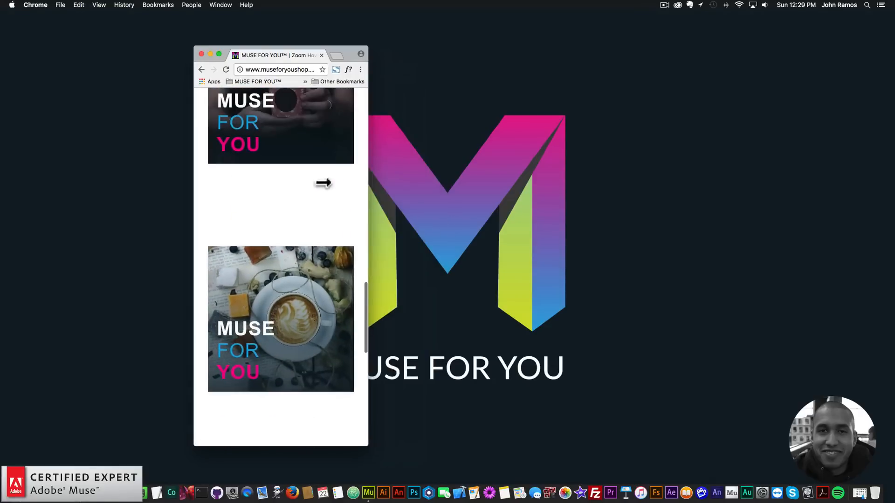
scroll(320, 179, "up", 15)
scroll(317, 184, "down", 10)
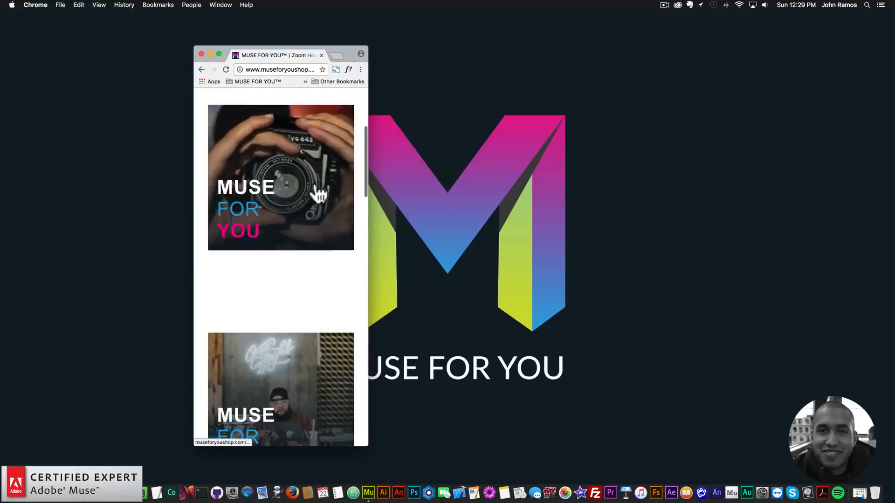
scroll(324, 278, "down", 12)
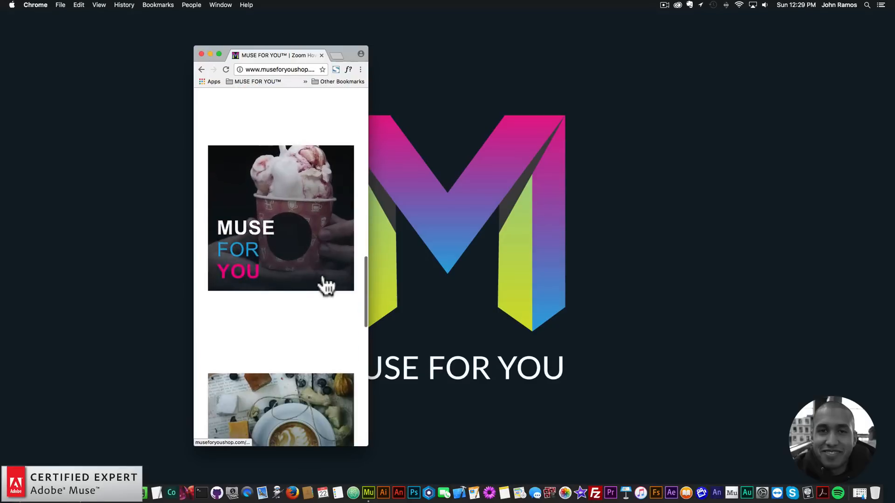
scroll(320, 275, "down", 5)
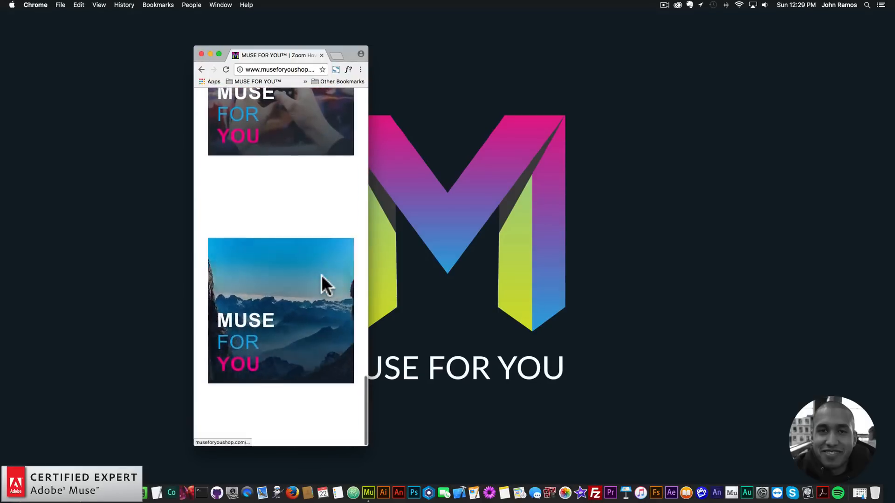
scroll(320, 274, "up", 15)
scroll(320, 275, "up", 20)
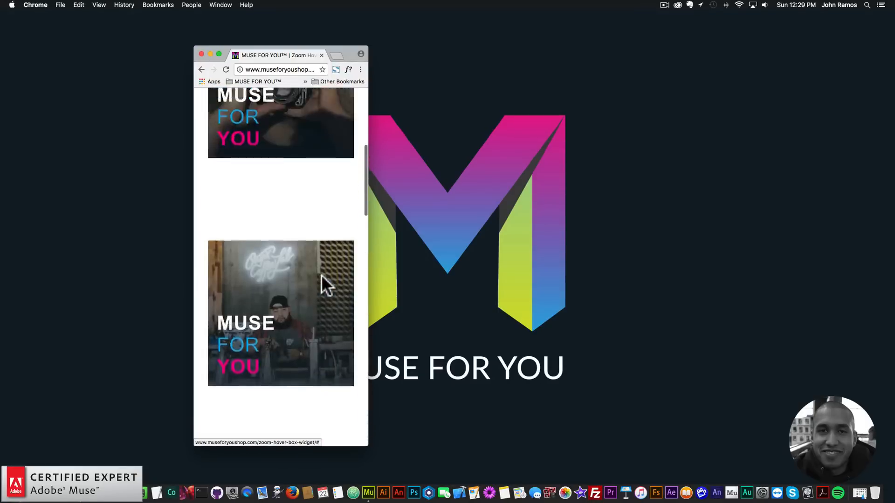
left_click_drag(372, 221, 750, 242)
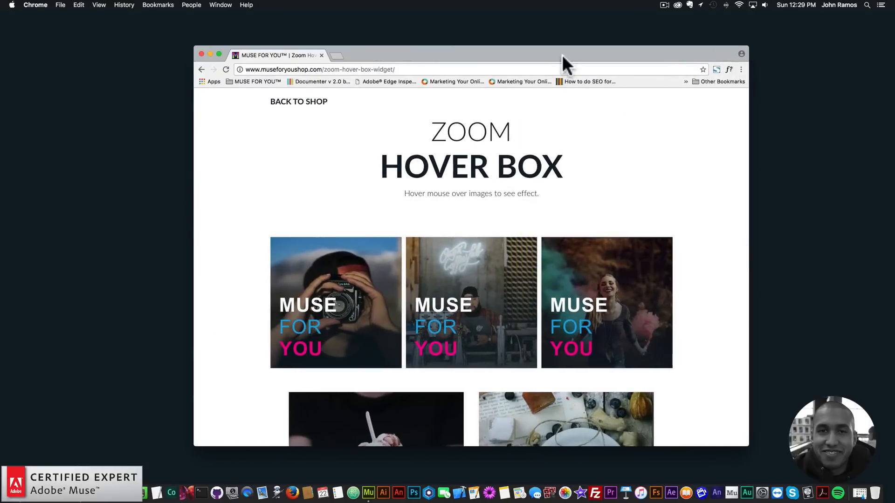
left_click_drag(562, 55, 573, 56)
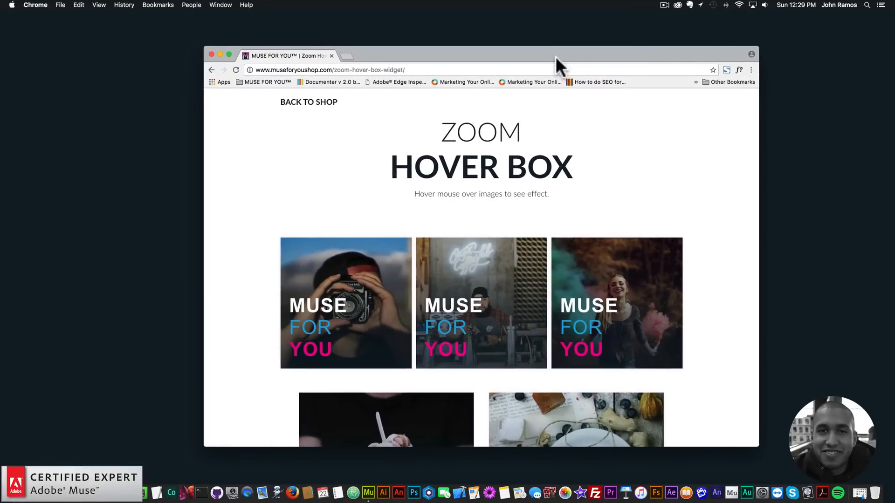
Open museforyoushop.com in a new browser tab and enter the widget shop through the $39 promotional offer.
left_click(346, 55)
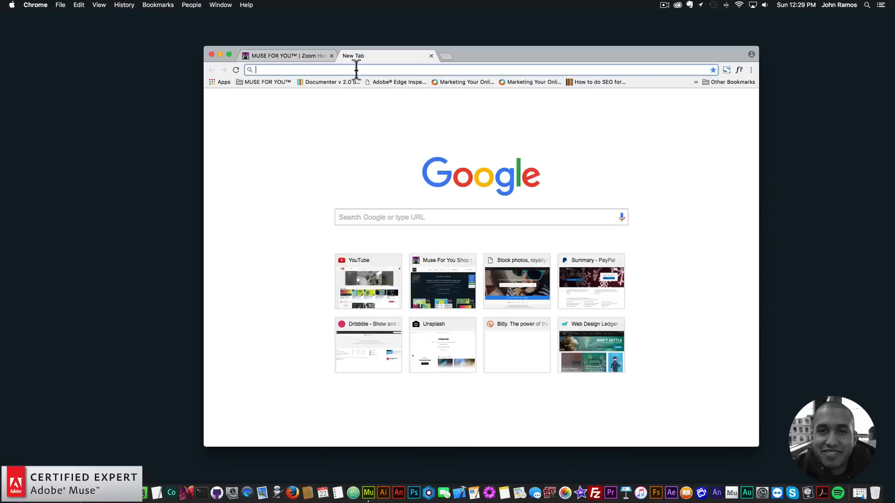
type("museforyoushop.com")
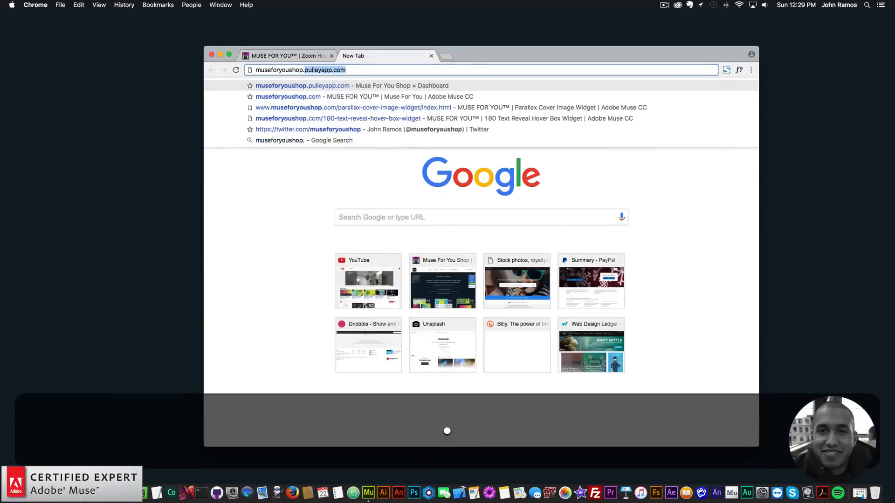
key("Return")
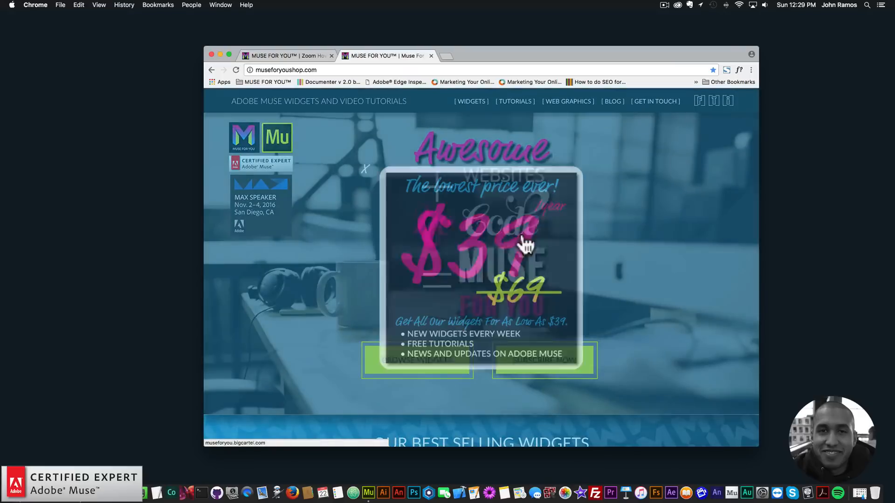
left_click(474, 260)
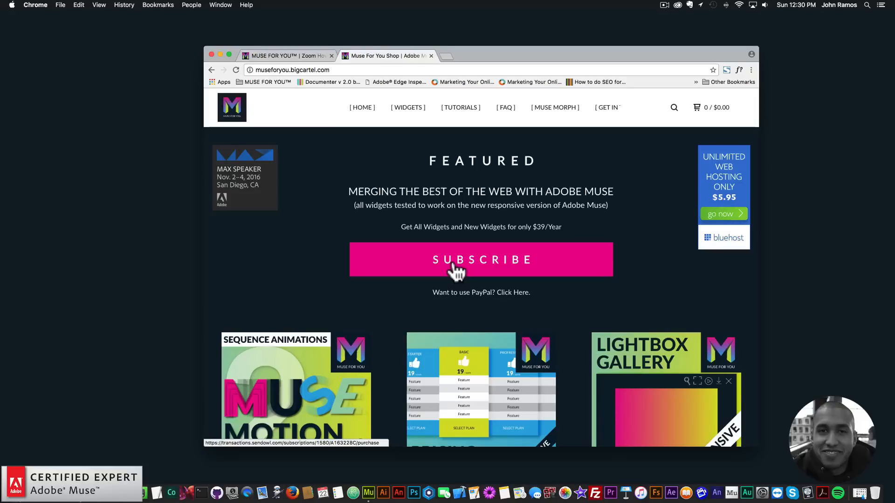
Open the Zoom Hover Box Widget product page from the shop's featured widgets.
scroll(456, 277, "down", 1)
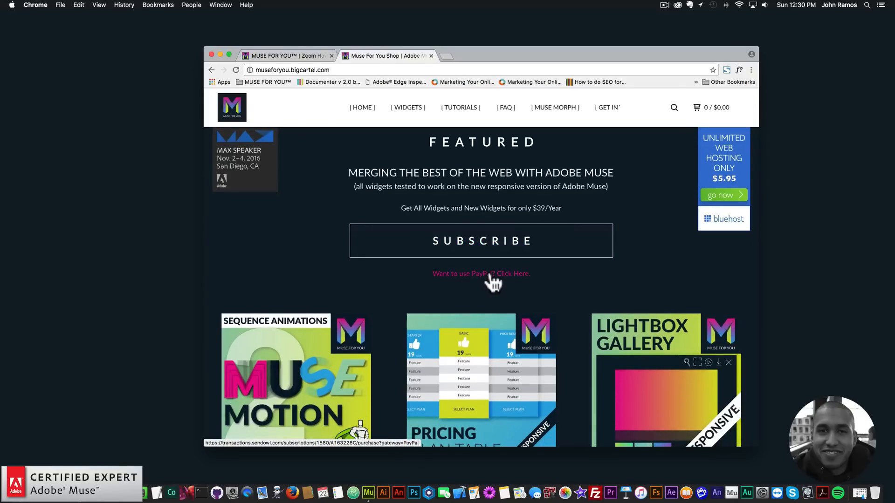
scroll(489, 280, "down", 10)
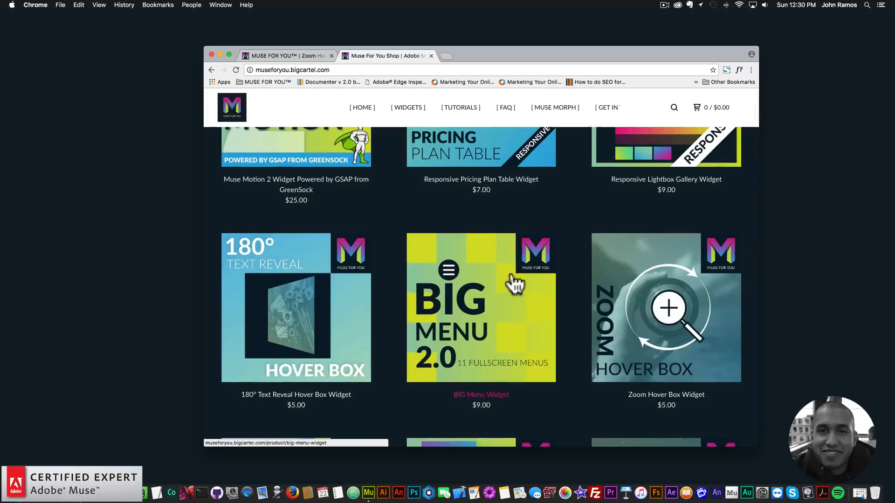
left_click(666, 301)
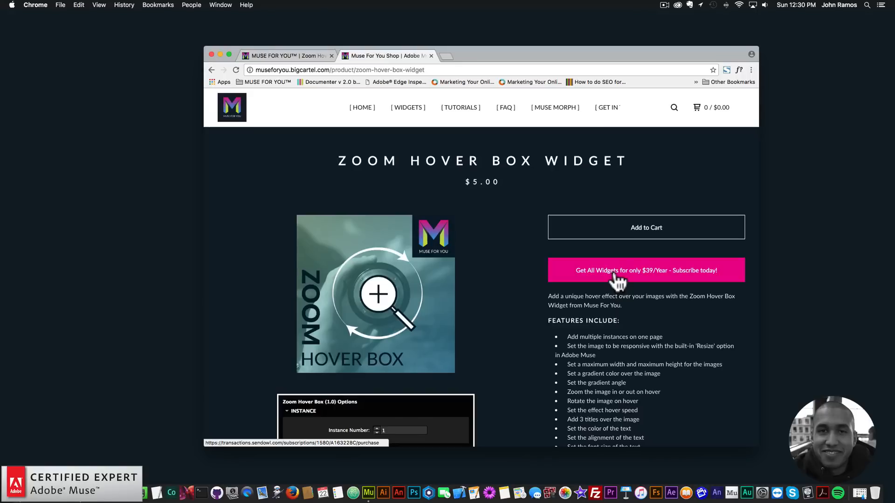
Review the Zoom Hover Box Widget's feature list and the pictured widget options on its product page.
scroll(614, 275, "down", 2)
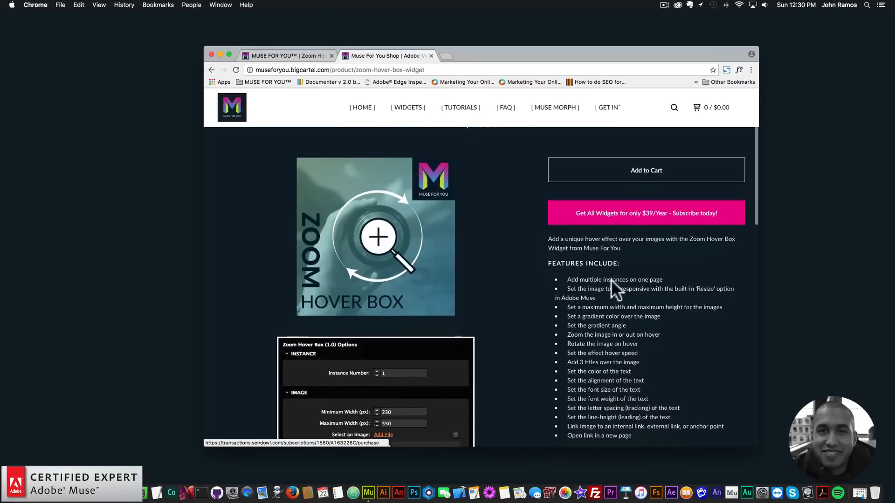
scroll(611, 273, "down", 4)
scroll(512, 296, "down", 2)
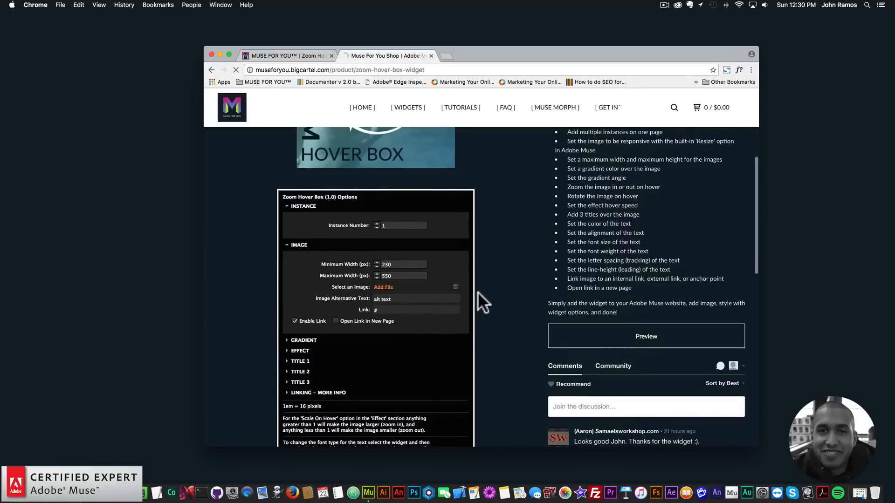
scroll(485, 293, "down", 4)
scroll(592, 303, "down", 3)
scroll(643, 304, "up", 5)
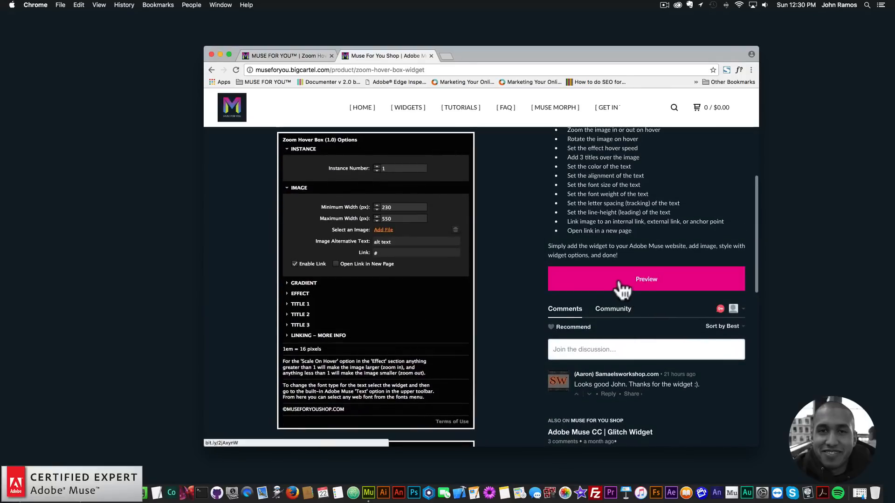
Open the Zoom Hover Box Widget's live preview from the product page and look over its sample images.
left_click(651, 281)
scroll(536, 272, "down", 10)
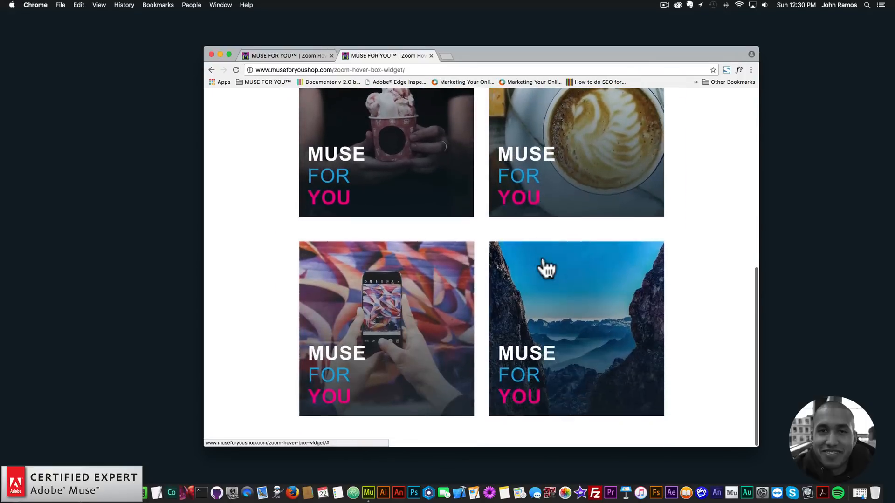
scroll(546, 268, "up", 10)
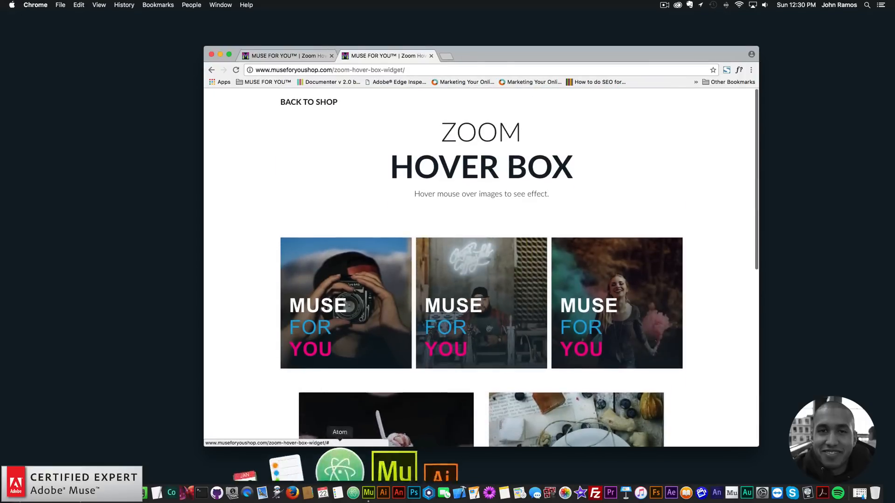
Switch to Adobe Muse with the blank Home page open in Design view.
left_click(388, 471)
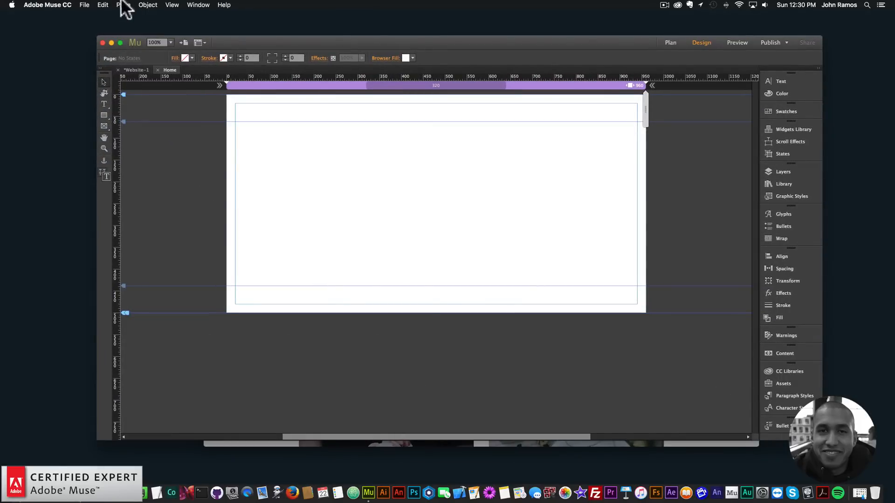
left_click(84, 5)
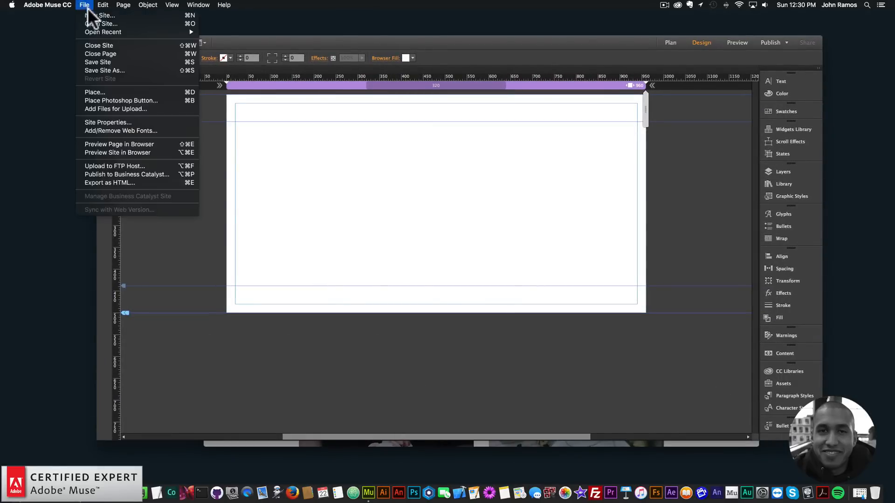
left_click(437, 177)
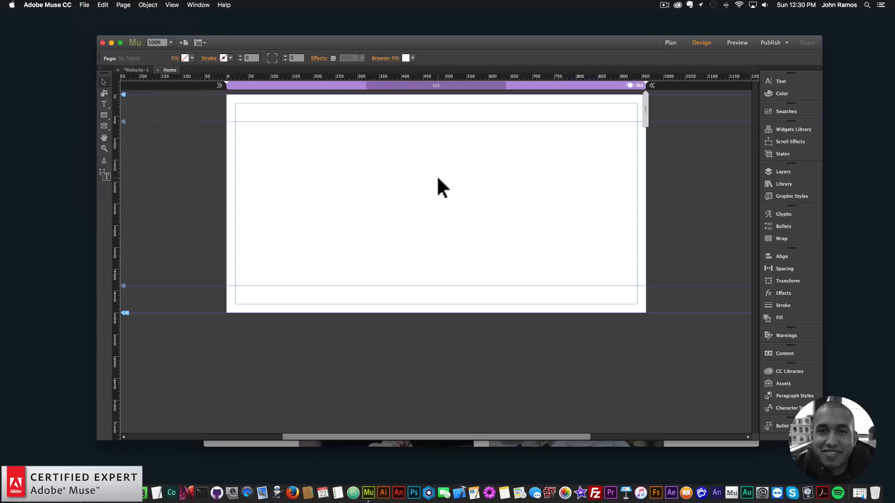
Show the Library of installed widgets and search it for "zoom".
left_click(783, 183)
key("shift+super+z")
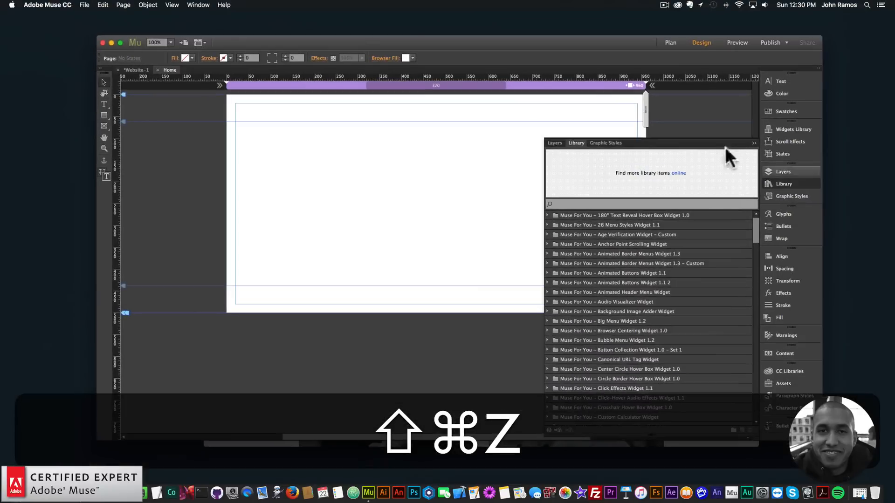
left_click(199, 6)
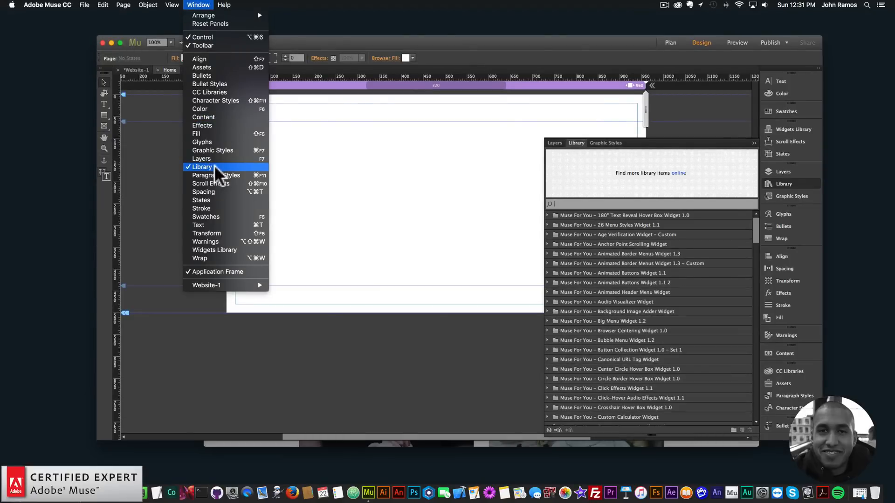
left_click(214, 166)
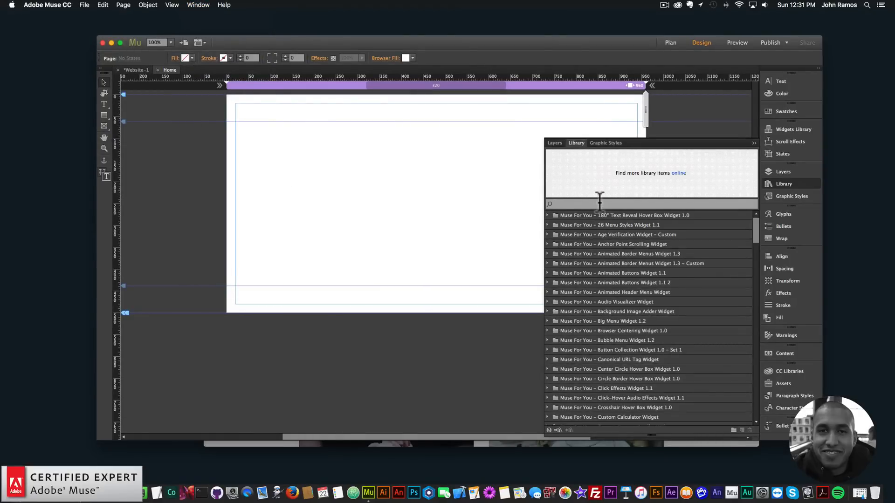
type("zoom")
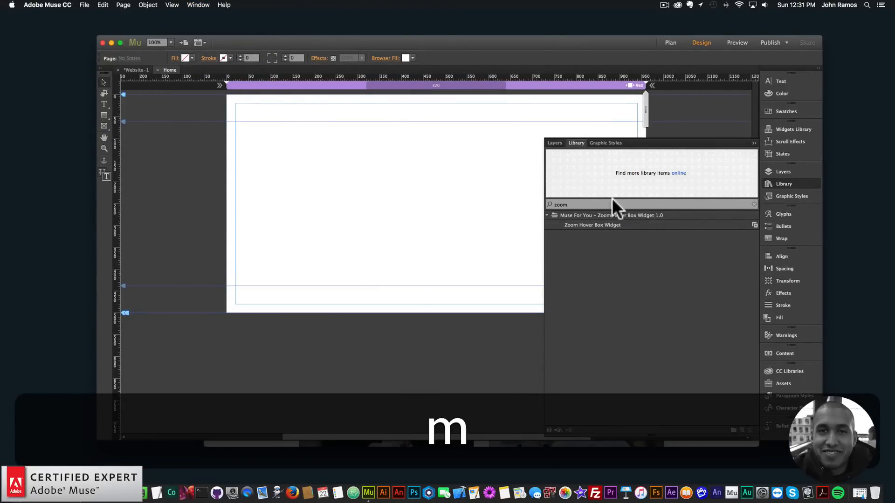
Place the Zoom Hover Box Widget from the Library in the upper-left part of the Home page and collapse the Library.
left_click(589, 224)
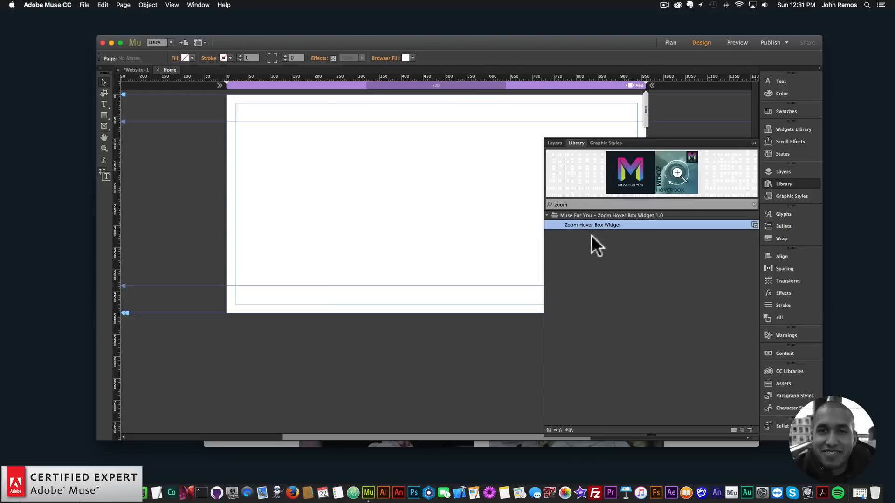
left_click_drag(585, 225, 295, 136)
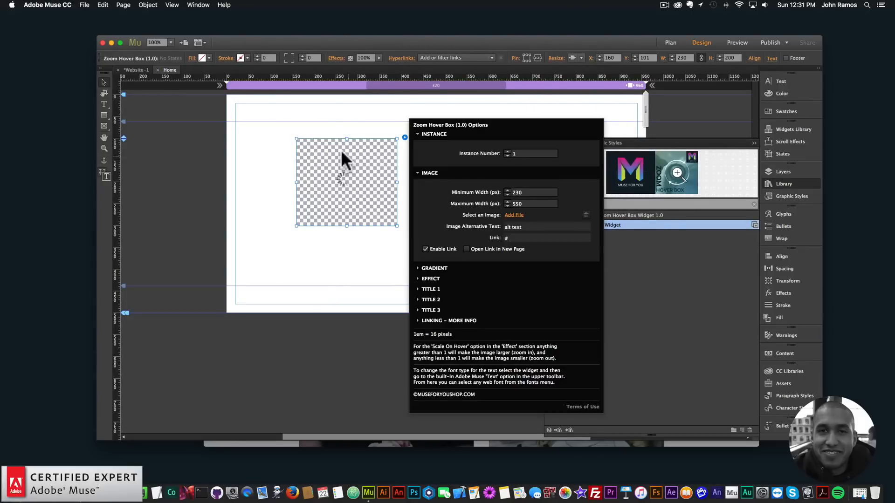
left_click(346, 152)
left_click(793, 183)
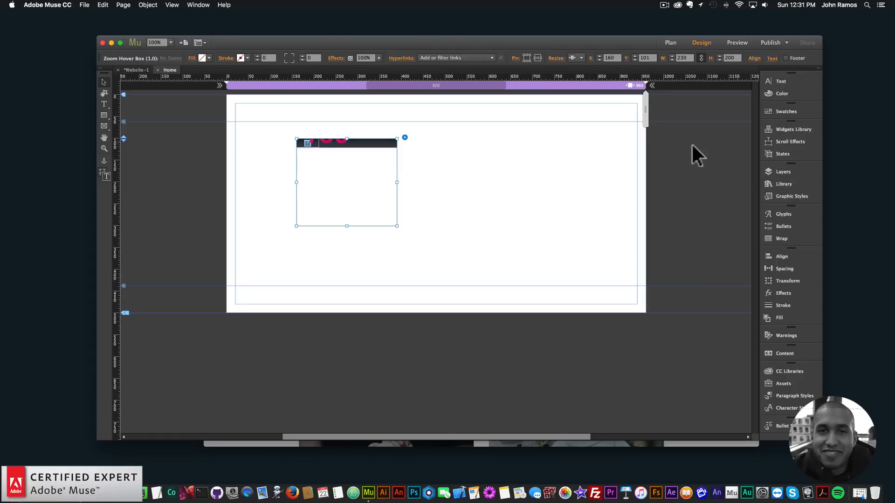
Open the placed widget's options and look over the Gradient, Effect and Title 1 sections.
left_click(404, 137)
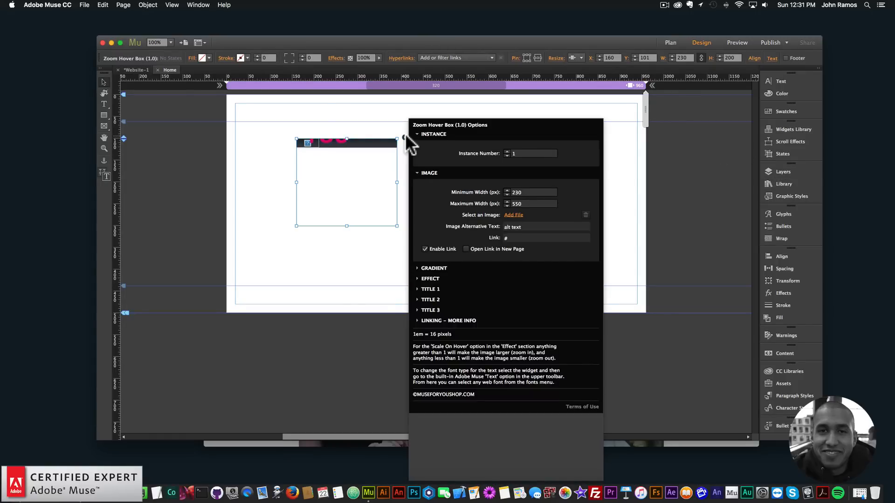
left_click(404, 137)
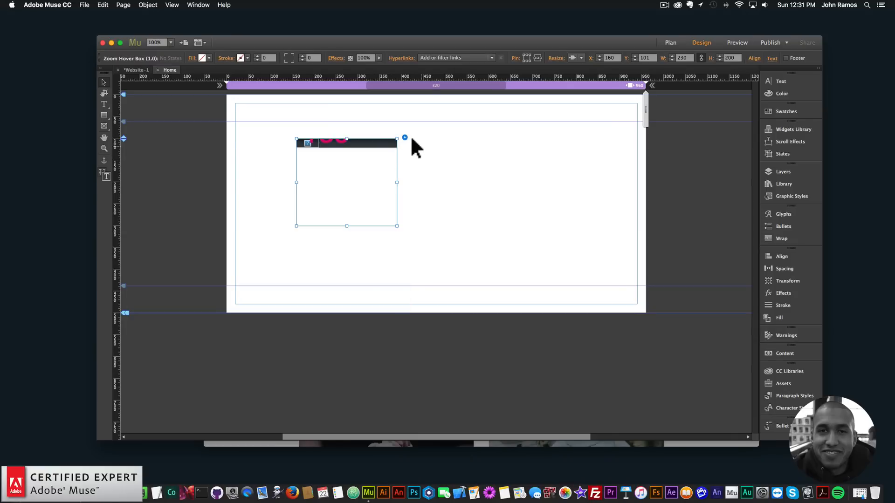
left_click(404, 137)
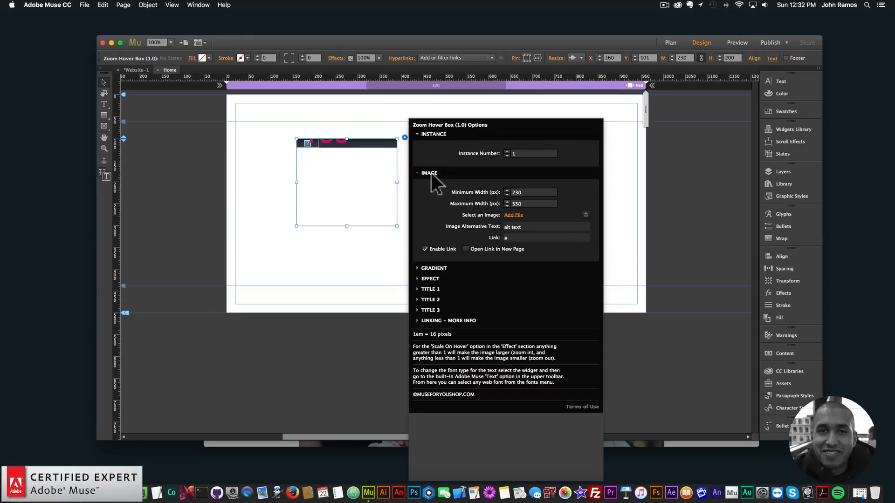
left_click(441, 268)
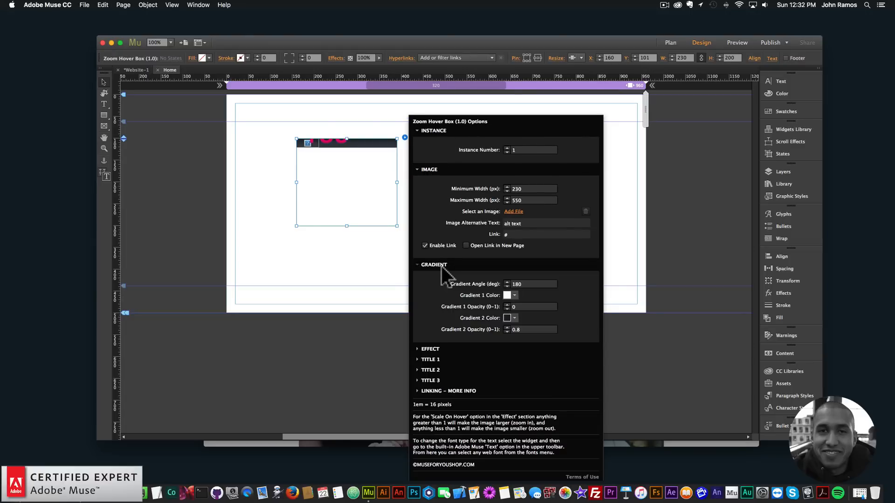
left_click(440, 265)
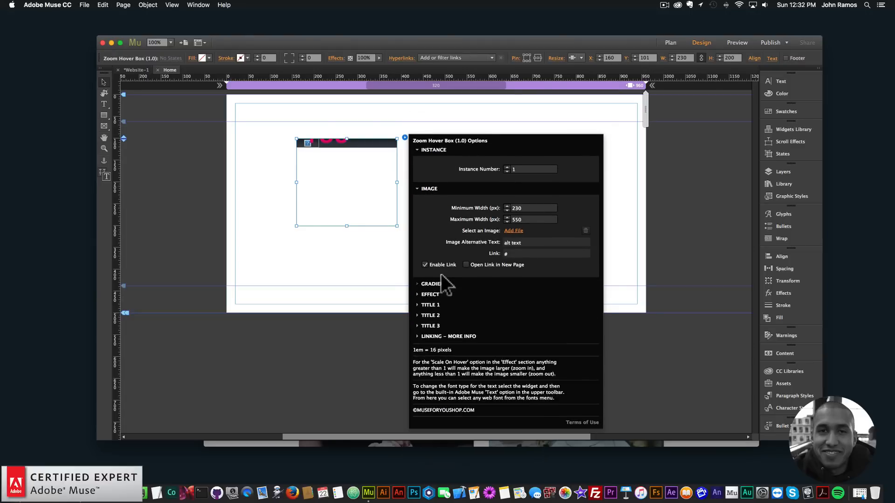
left_click(433, 295)
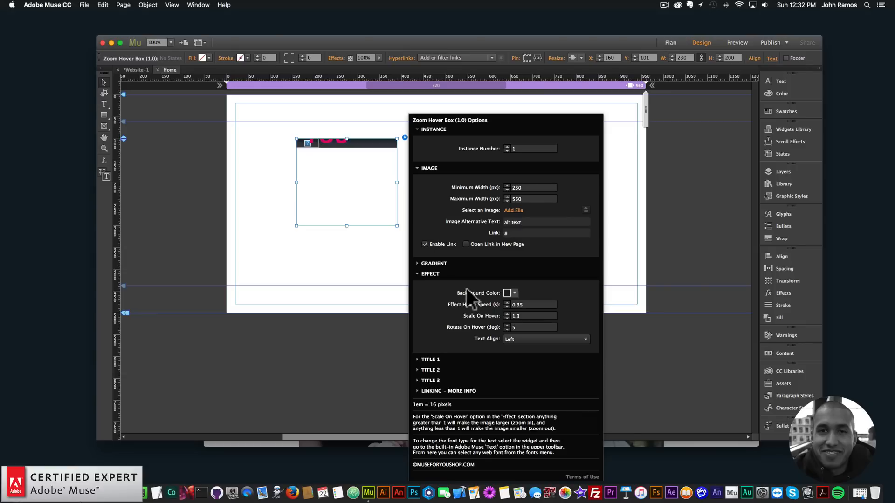
left_click(434, 274)
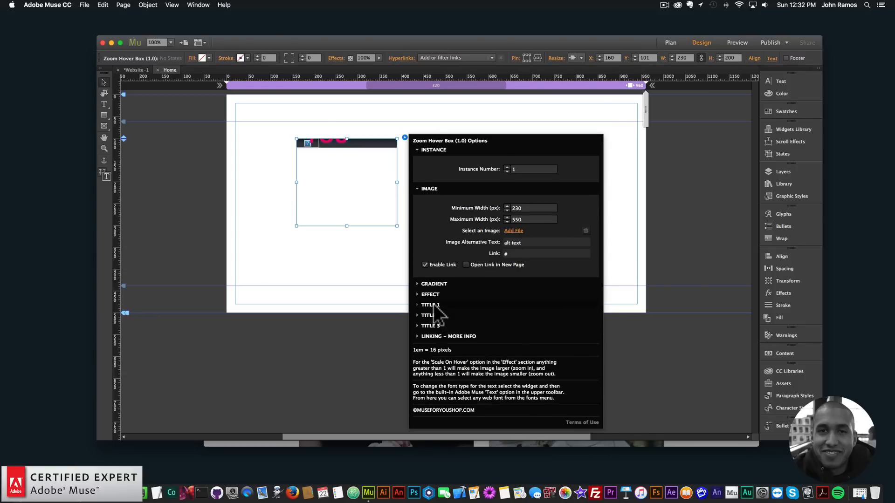
left_click(434, 305)
left_click(434, 274)
Switch to Chrome to view the Zoom Hover Box demo, return to Adobe Muse and deselect the widget.
left_click(358, 441)
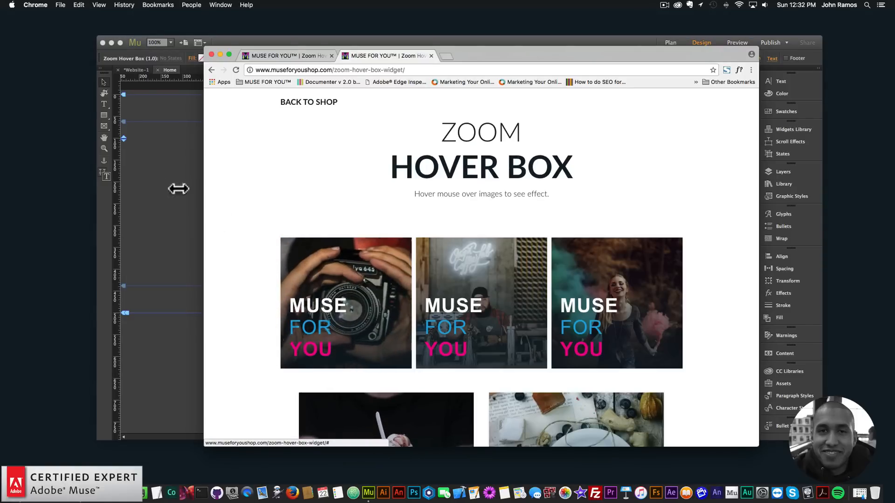
left_click(161, 184)
left_click(311, 188)
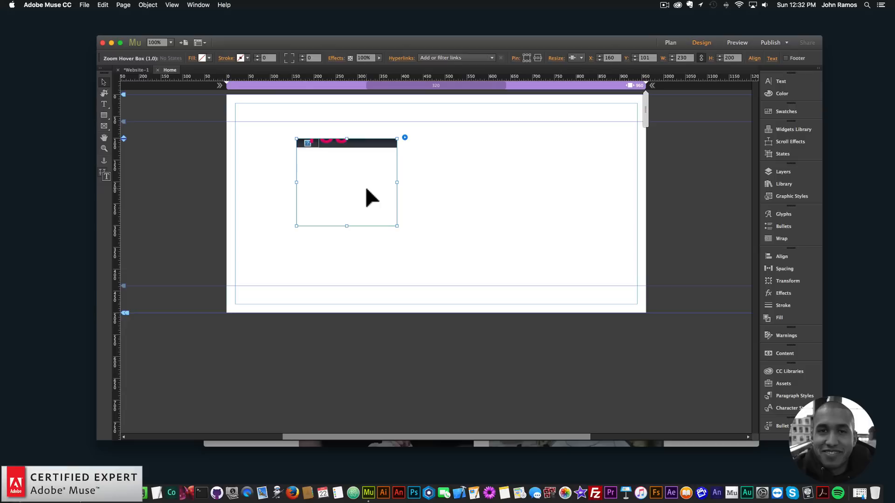
left_click(444, 212)
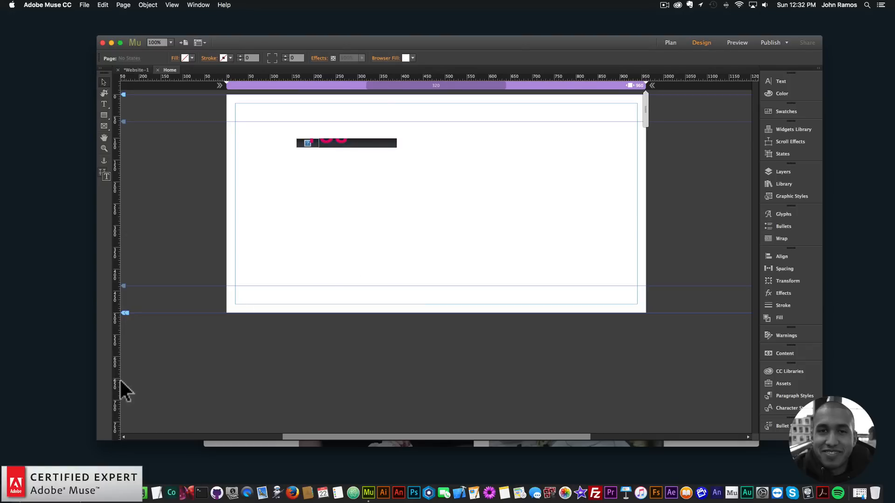
Switch to Finder's images folder, show its files as enlarged icons and browse the photos.
left_click(16, 466)
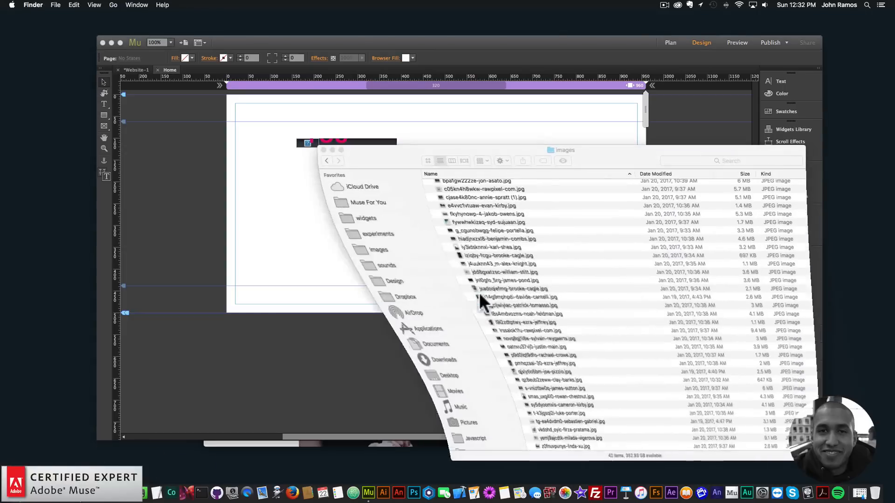
left_click(427, 160)
left_click_drag(602, 157, 565, 130)
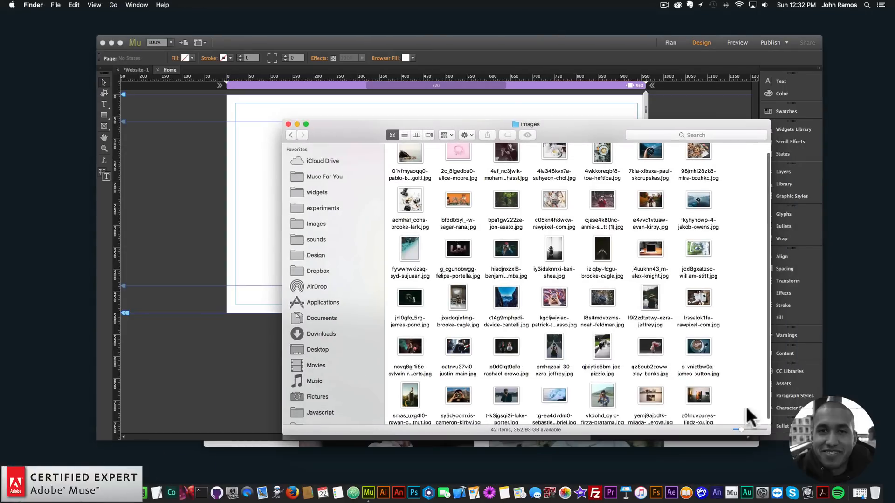
left_click_drag(744, 431, 749, 429)
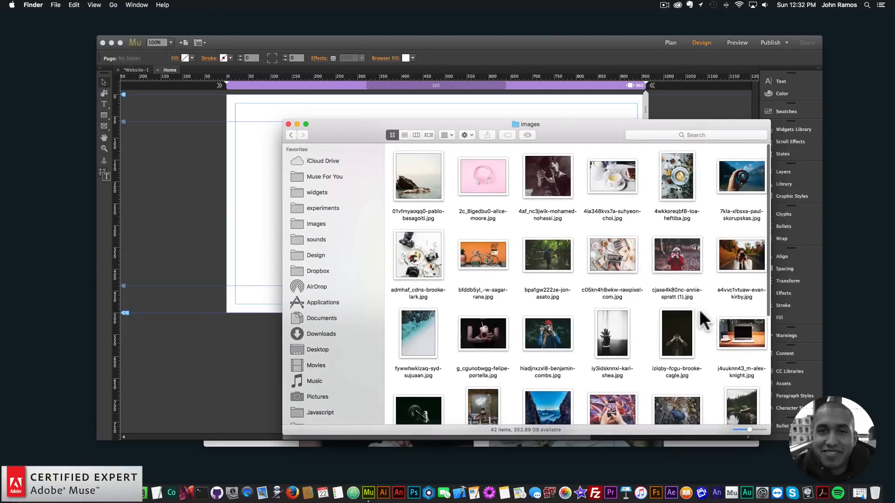
scroll(622, 301, "down", 3)
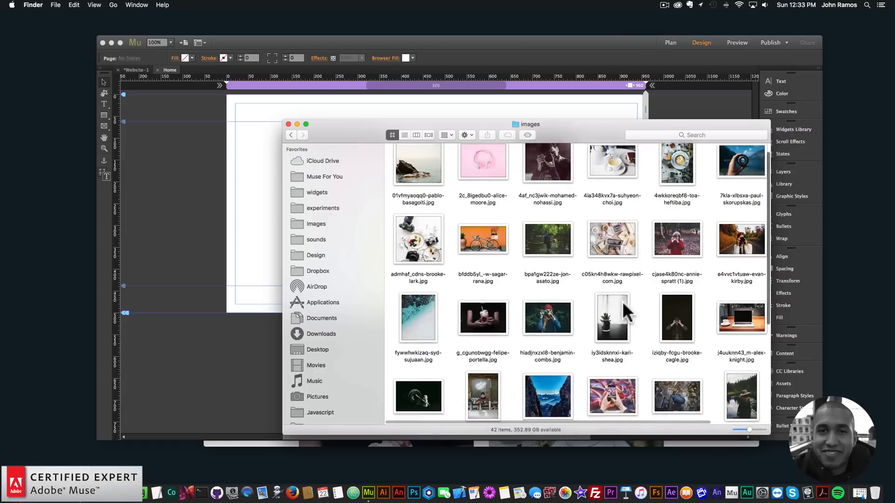
scroll(622, 301, "down", 4)
scroll(622, 301, "up", 3)
scroll(623, 307, "up", 3)
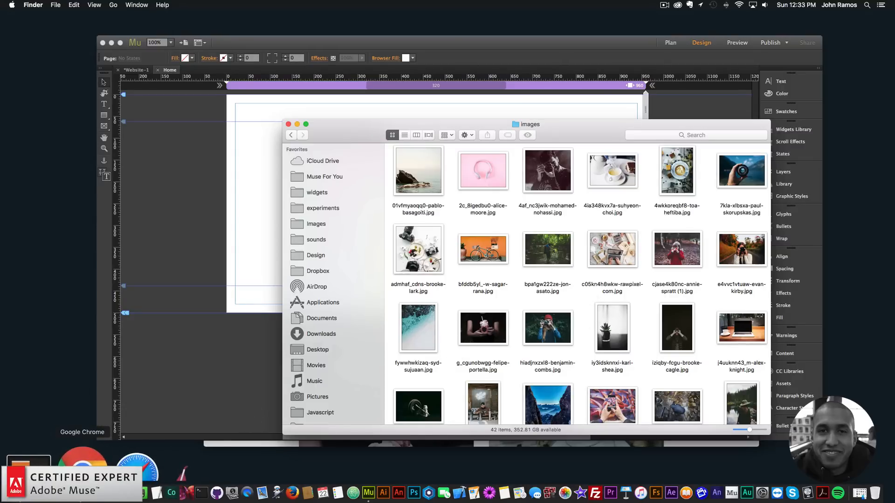
Switch to Chrome, open birme.net in a new tab and move the window aside so the image folder shows.
left_click(77, 473)
left_click(447, 56)
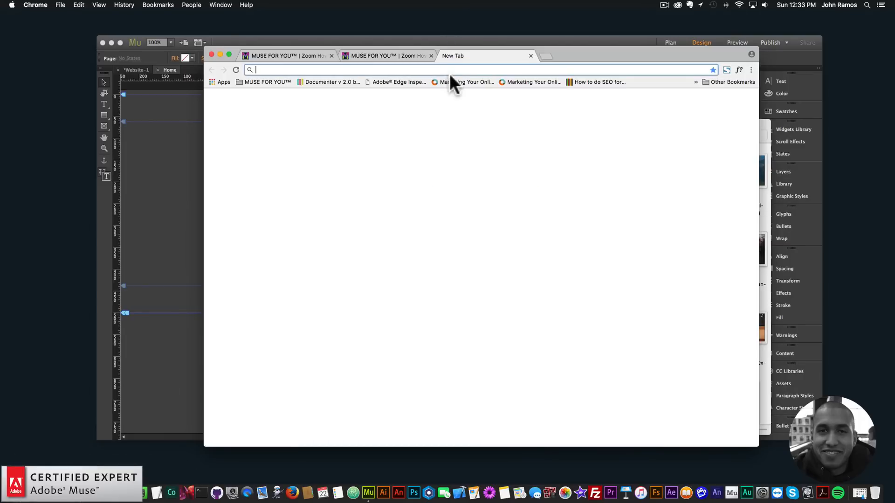
type("birmen")
key("BackSpace")
key("BackSpace")
type("e")
key("Return")
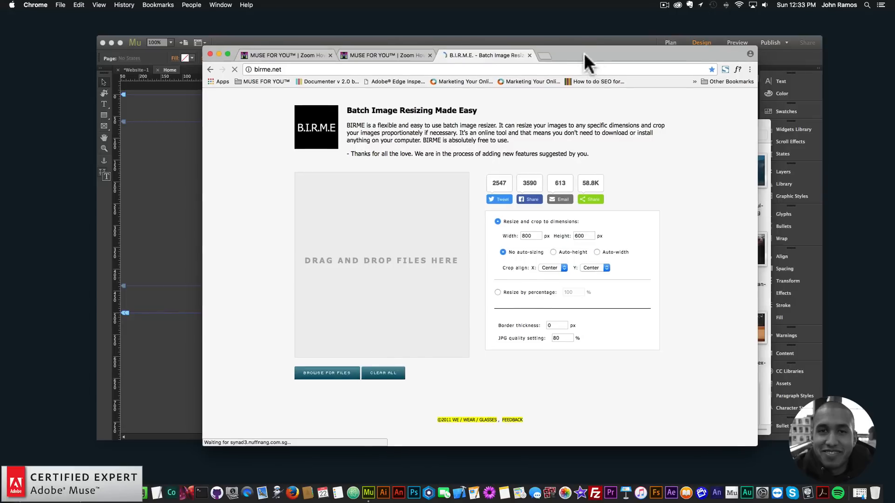
left_click_drag(589, 55, 480, 51)
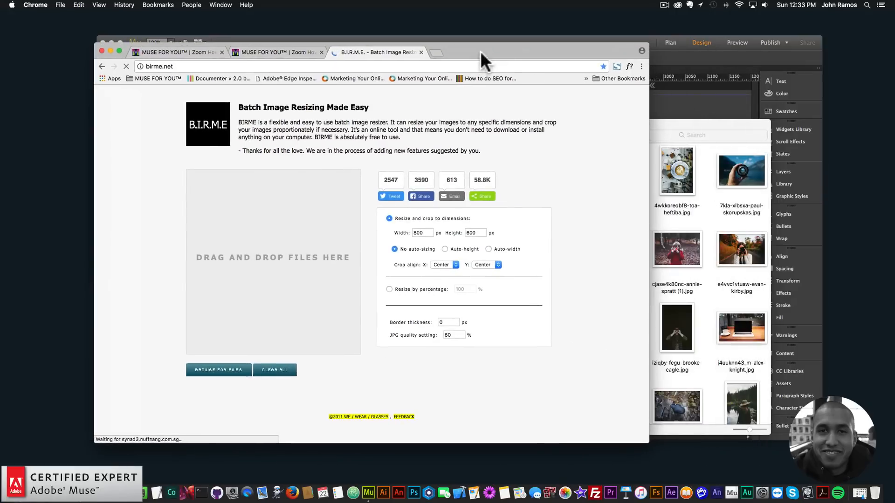
Set the resize and crop dimensions to a width of 600 px and a height of 600 px.
left_click(480, 233)
left_click(423, 232)
left_click(439, 233)
left_click(423, 232)
left_click_drag(438, 232, 401, 230)
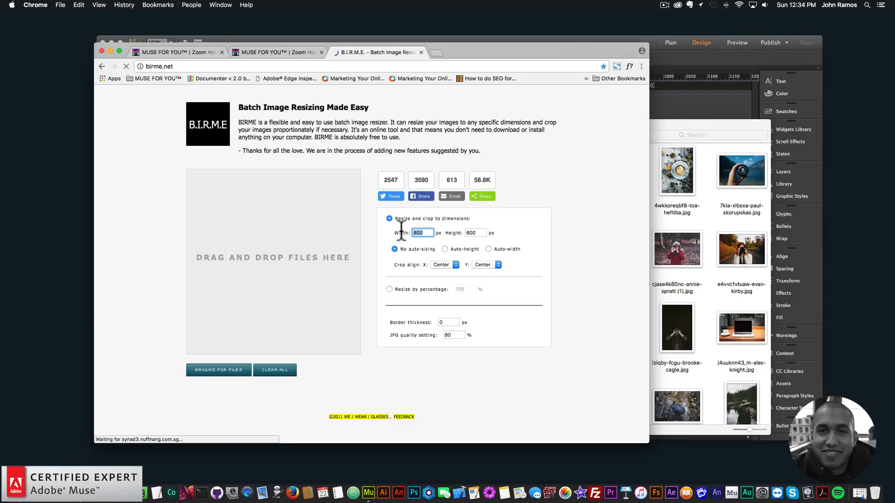
left_click_drag(481, 233, 410, 233)
type("800")
type("600")
key("Tab")
type("600")
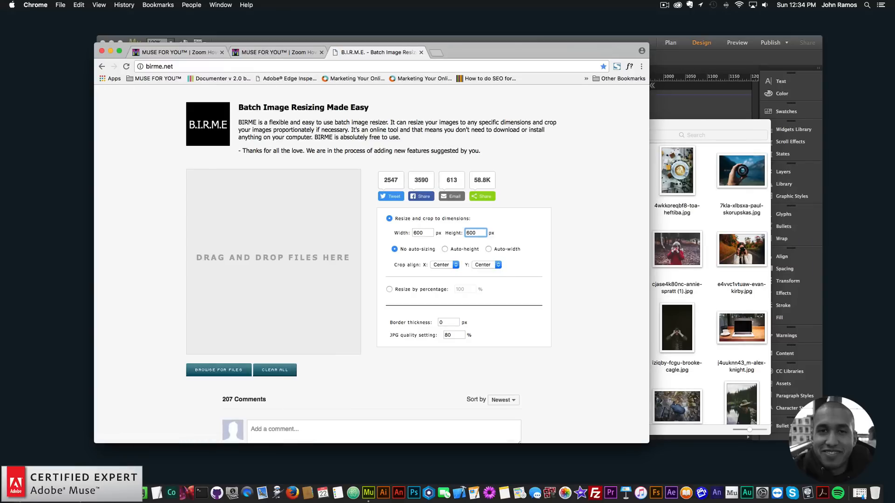
left_click(428, 233)
left_click(482, 231)
In Finder's images folder, select three photos together: the hands holding a drink, the laptop on a desk and the seated man under the neon sign.
left_click(679, 127)
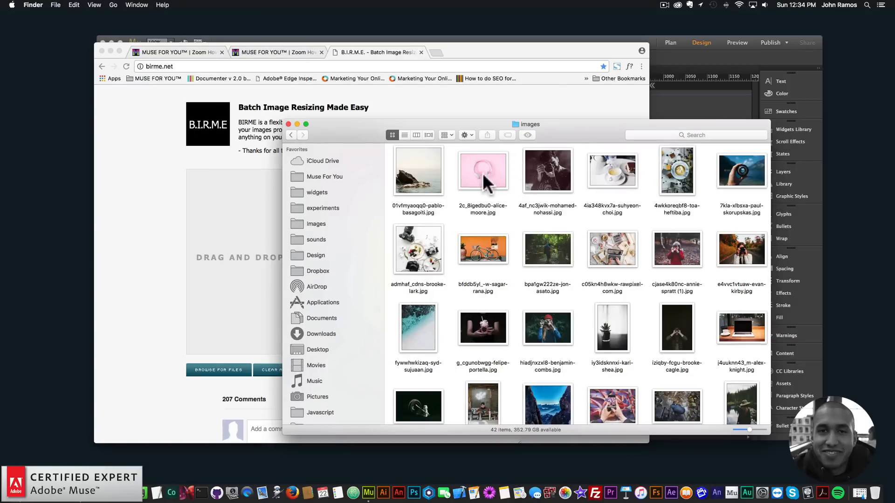
scroll(547, 276, "down", 4)
left_click(509, 237, "super")
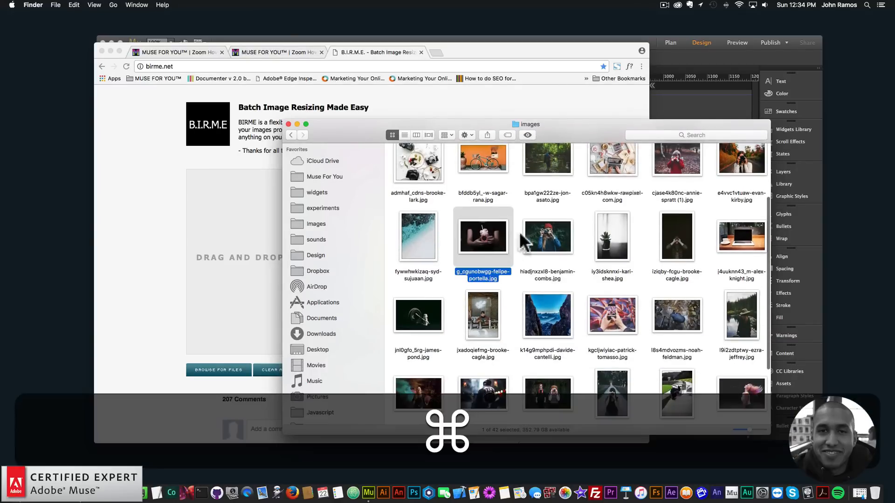
left_click(531, 235, "super")
left_click(536, 303)
left_click(479, 264)
left_click(760, 242, "super")
scroll(709, 286, "down", 5)
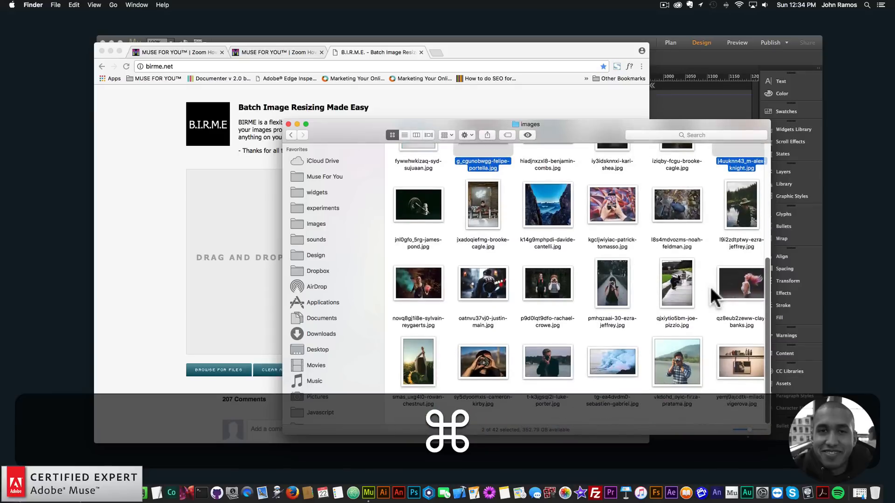
scroll(709, 289, "up", 5)
scroll(708, 289, "right", 2)
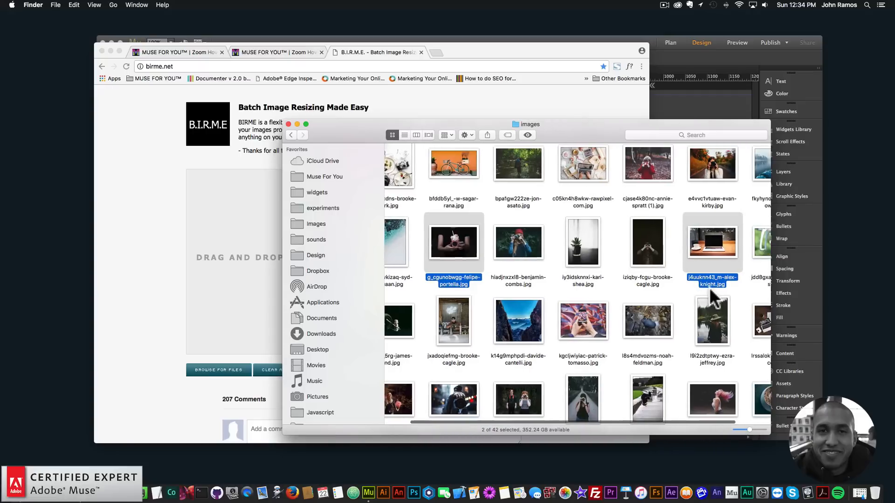
scroll(710, 290, "right", 2)
scroll(710, 289, "up", 5)
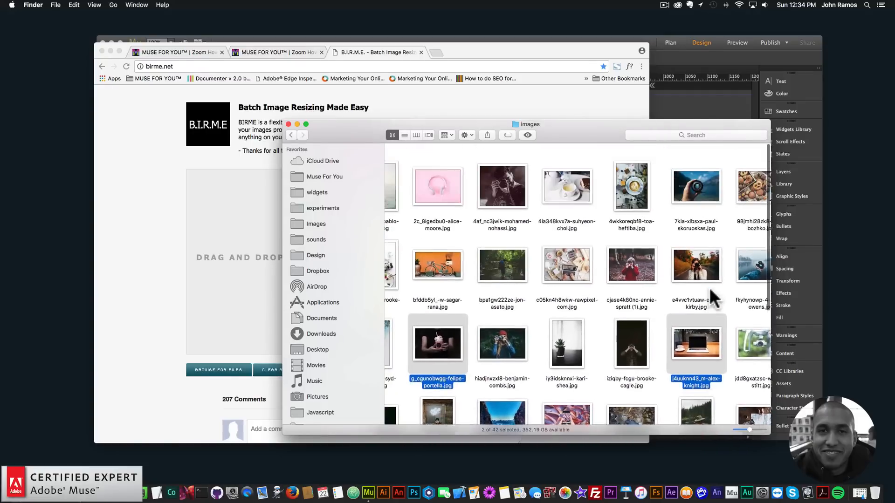
scroll(709, 287, "left", 3)
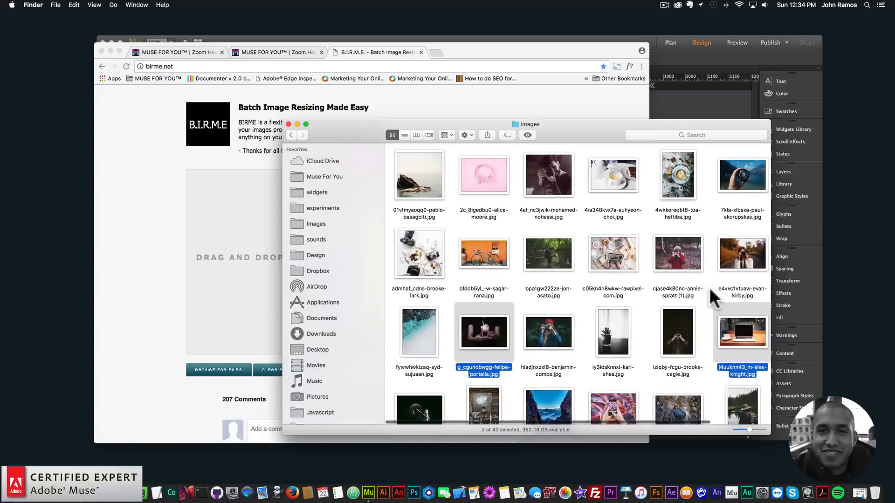
scroll(709, 287, "down", 6)
left_click(480, 282, "super")
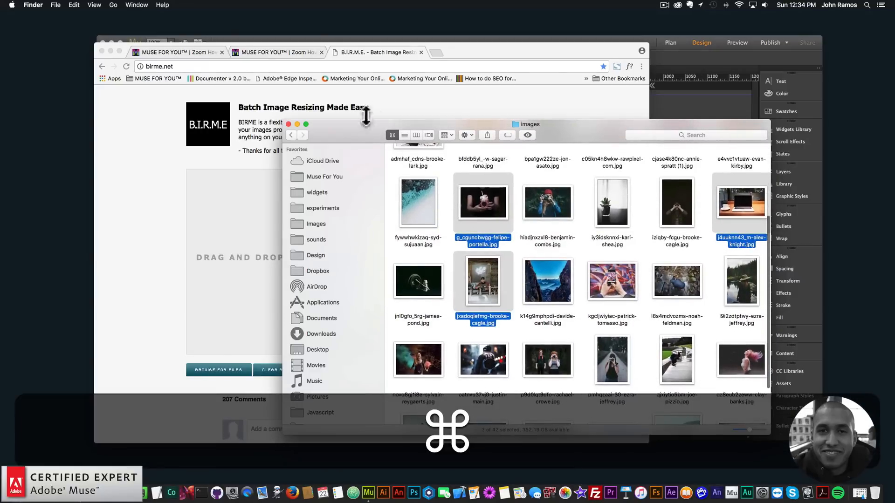
Add the three selected photos to the BIRME drop area in Chrome and check their cropped previews.
left_click_drag(375, 120, 405, 119)
left_click_drag(510, 276, 241, 261)
left_click(149, 205)
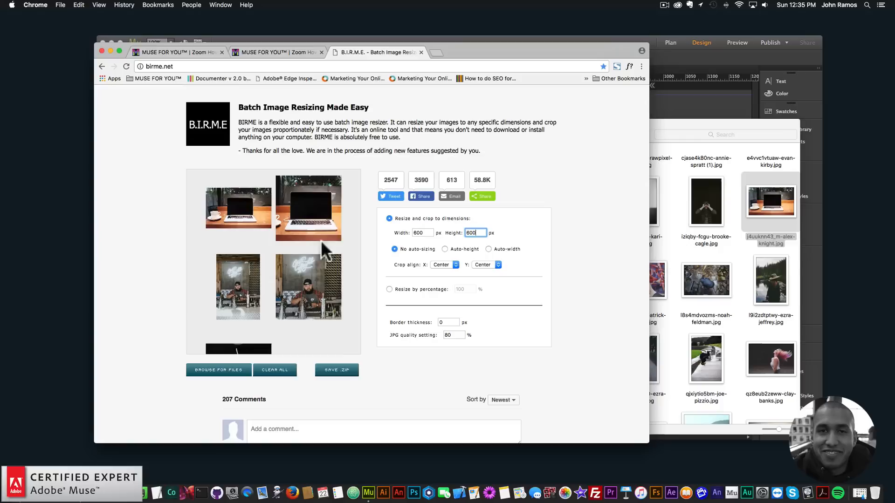
scroll(328, 226, "down", 2)
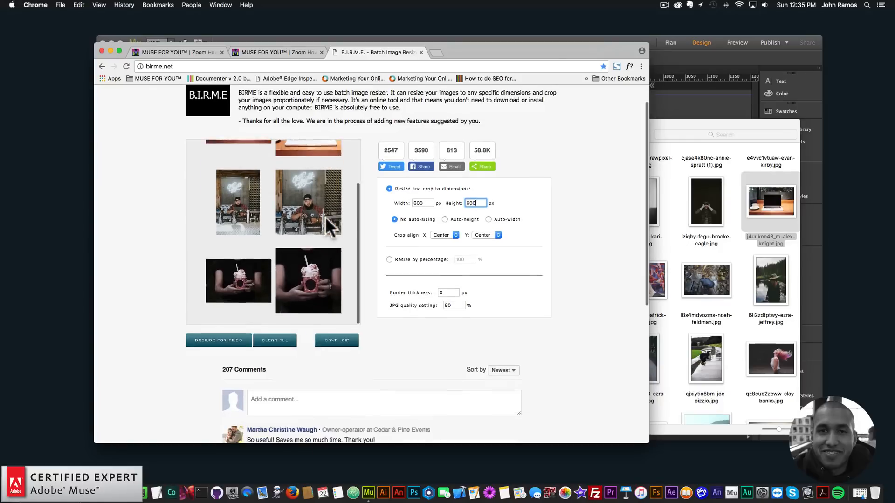
scroll(326, 225, "up", 2)
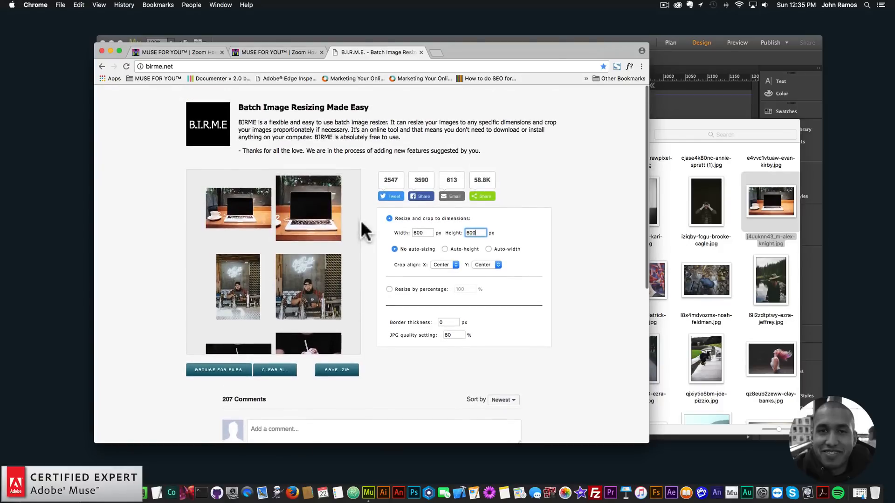
Save the resized photos as a ZIP file and switch back to Finder's images folder.
left_click(337, 373)
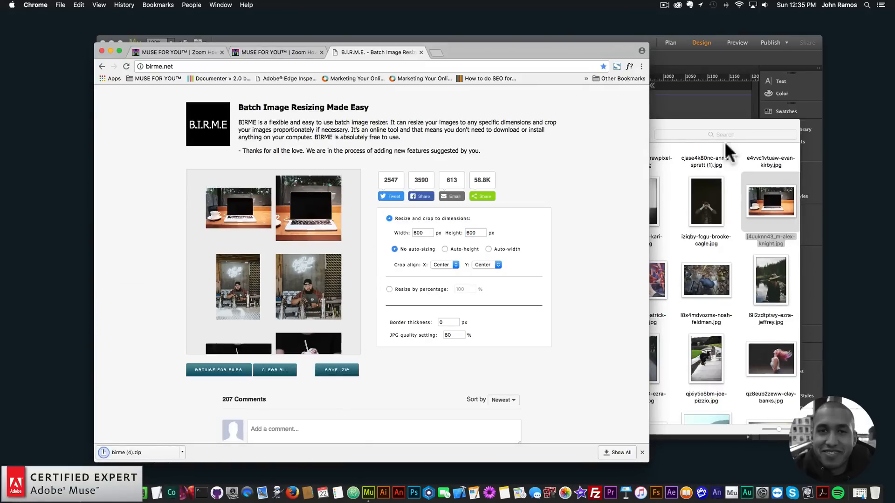
left_click(700, 119)
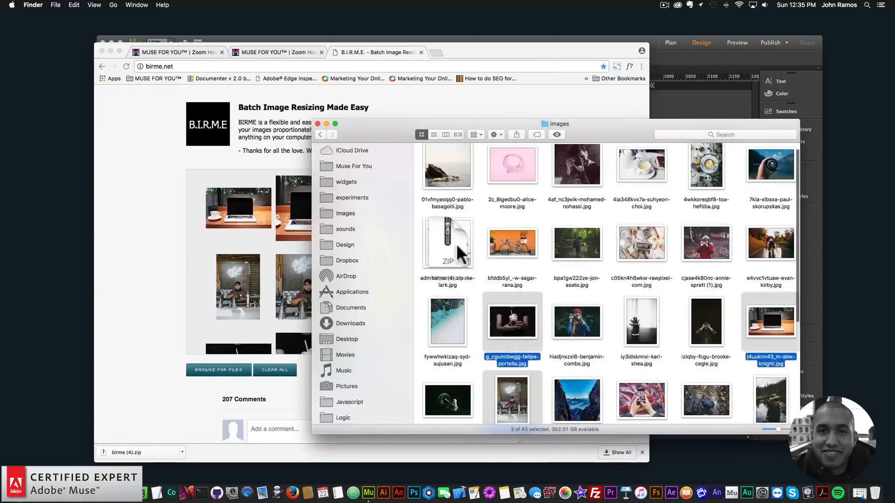
Arrange the images folder by name, extract birme (4).zip and open the extracted birme (4) folder.
left_click(456, 244)
left_click(494, 134)
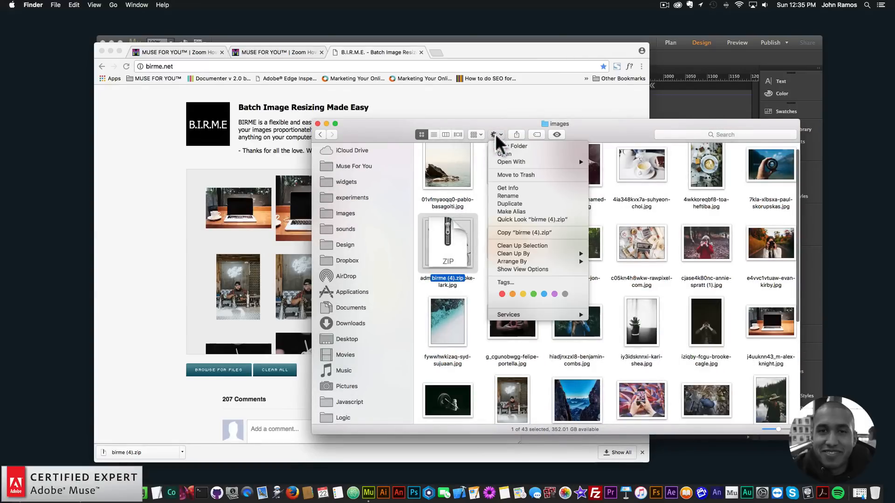
left_click(475, 134)
left_click(478, 145)
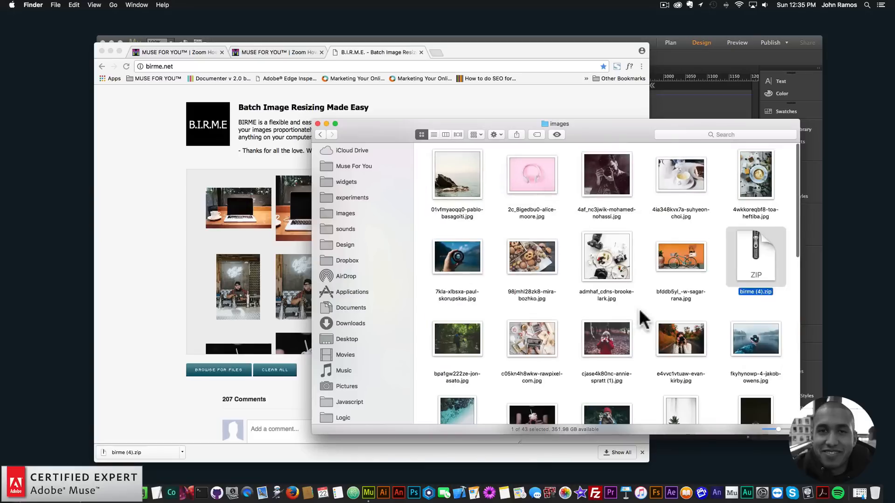
double_click(748, 245)
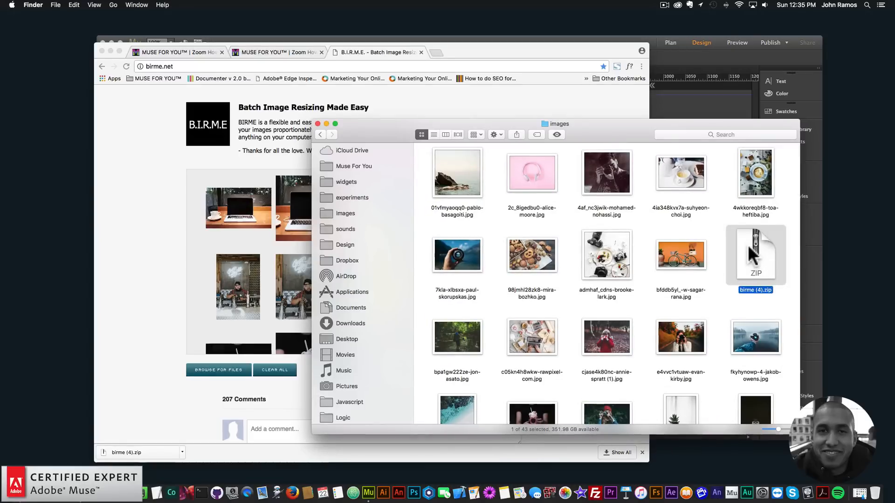
double_click(755, 257)
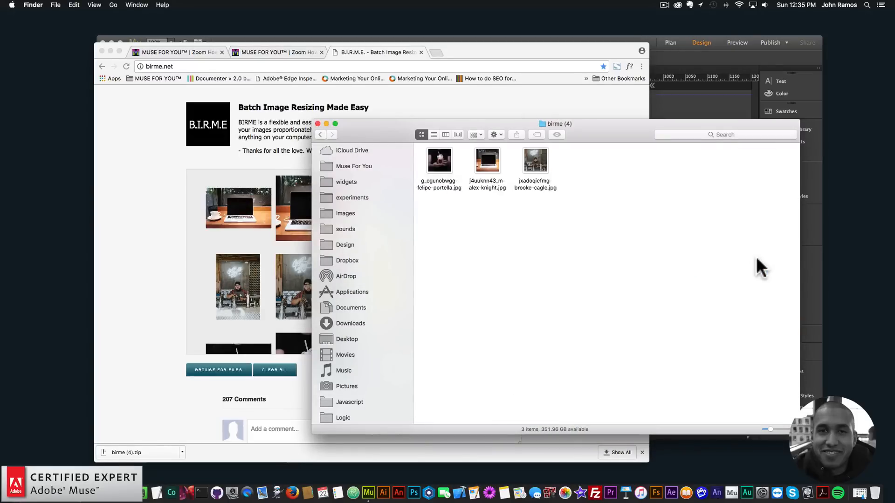
Check the three cropped photos in the birme (4) folder one after another.
left_click(443, 161)
left_click(484, 157)
left_click(540, 161)
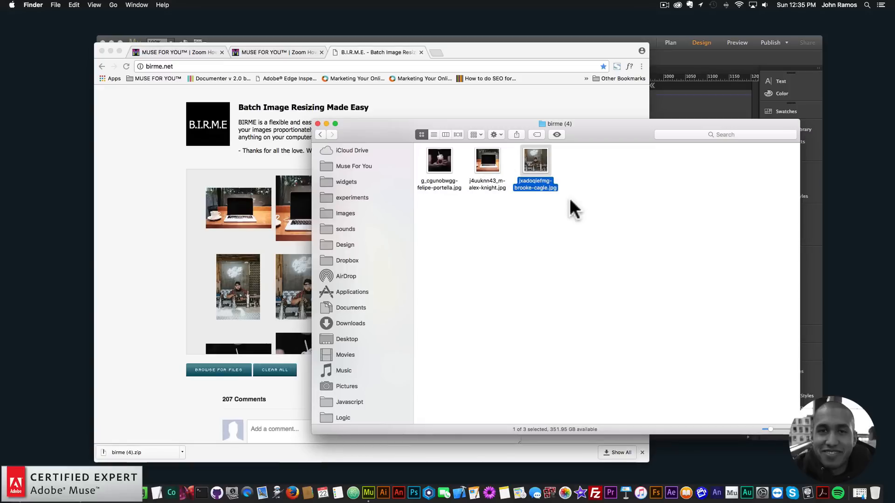
Switch to Muse and set the Zoom Hover Box's image to the cropped laptop photo from the birme (4) folder.
left_click(676, 60)
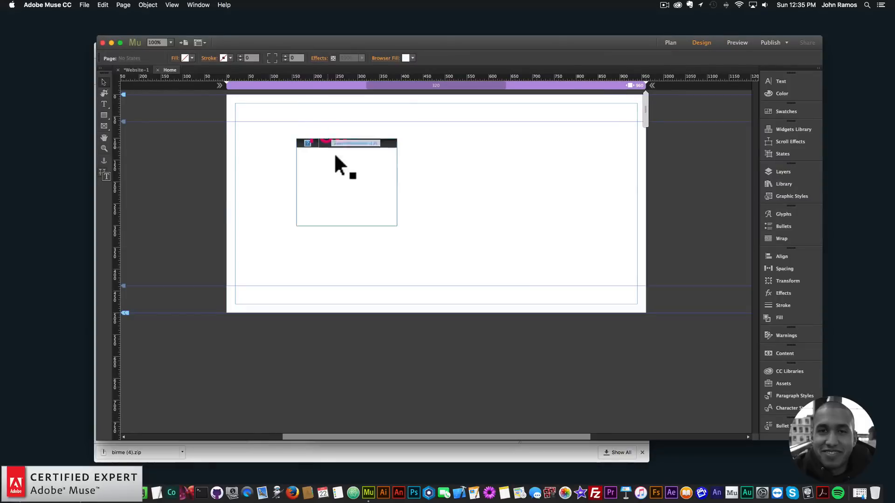
left_click(331, 151)
left_click(404, 138)
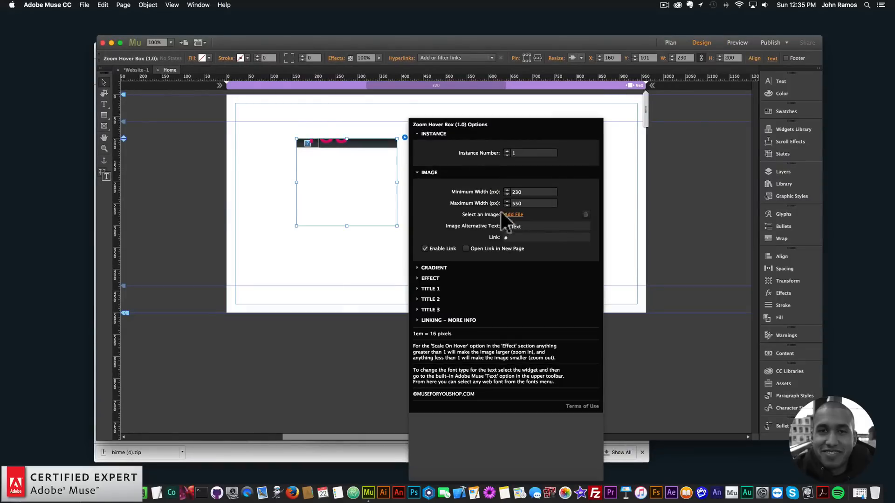
left_click(515, 216)
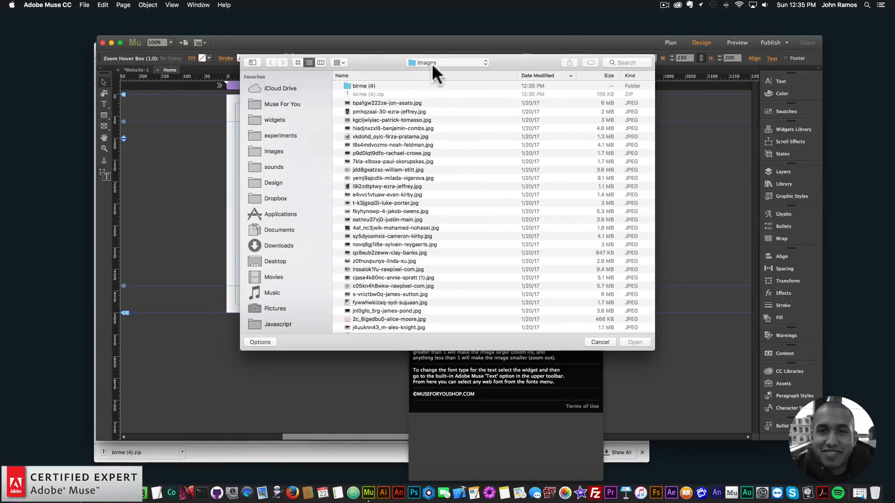
double_click(357, 84)
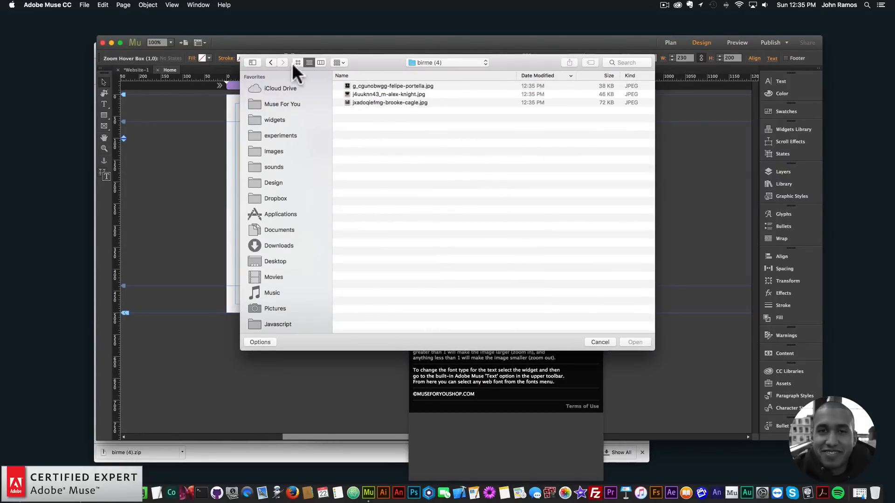
left_click(298, 63)
double_click(404, 88)
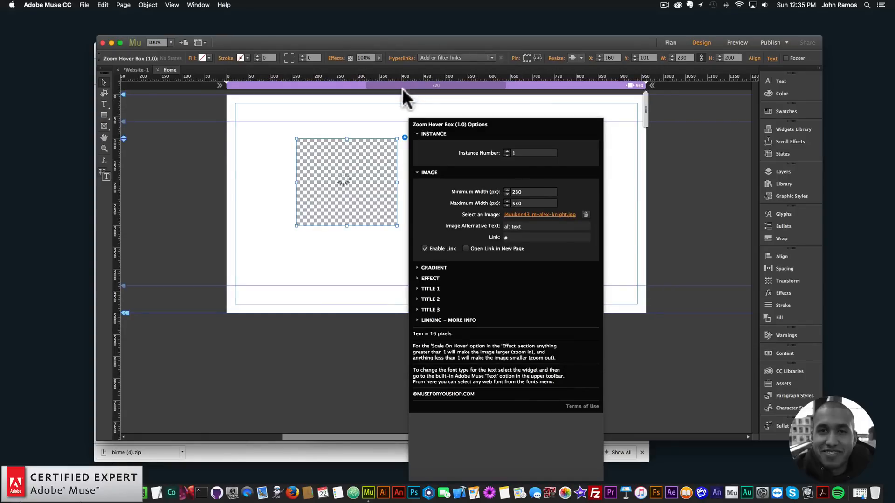
Close the widget's options and set its width to 300 px and then 350 px, keeping the proportions constrained.
left_click(378, 231)
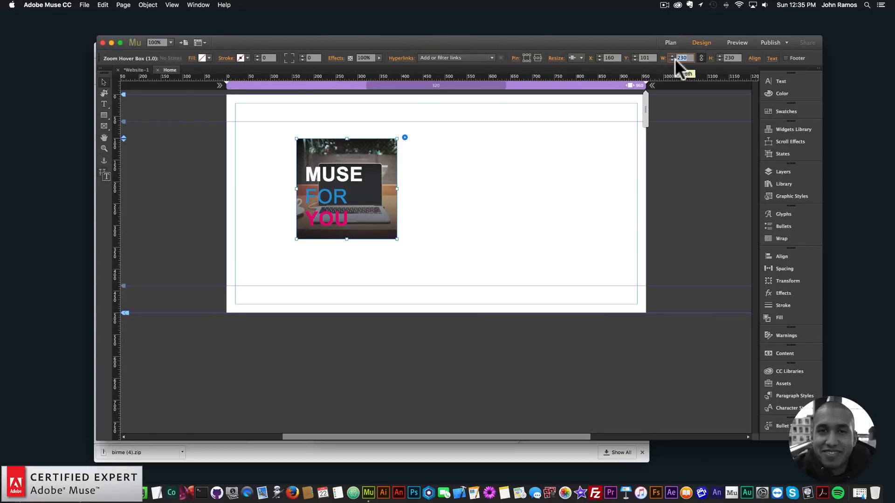
type("300")
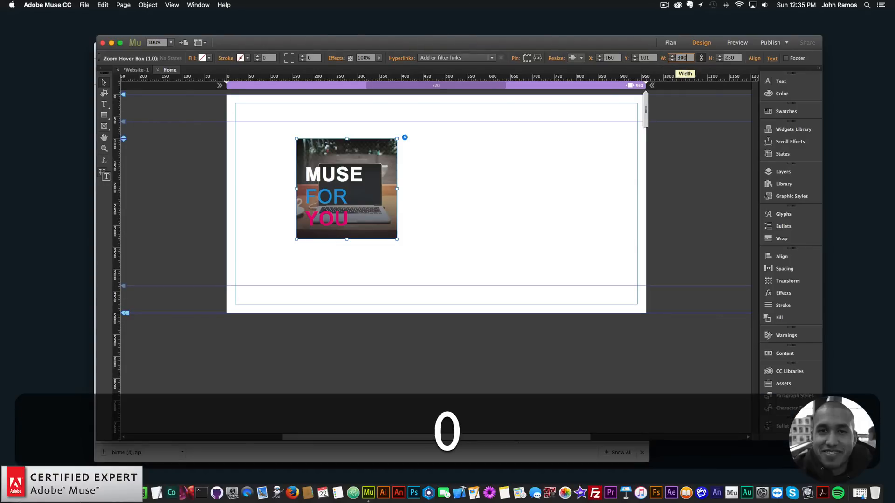
key("Return")
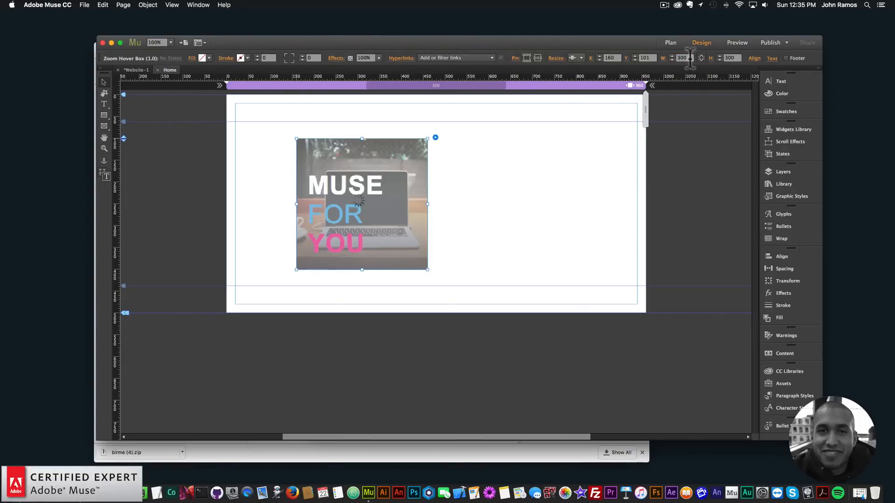
type("350")
key("Return")
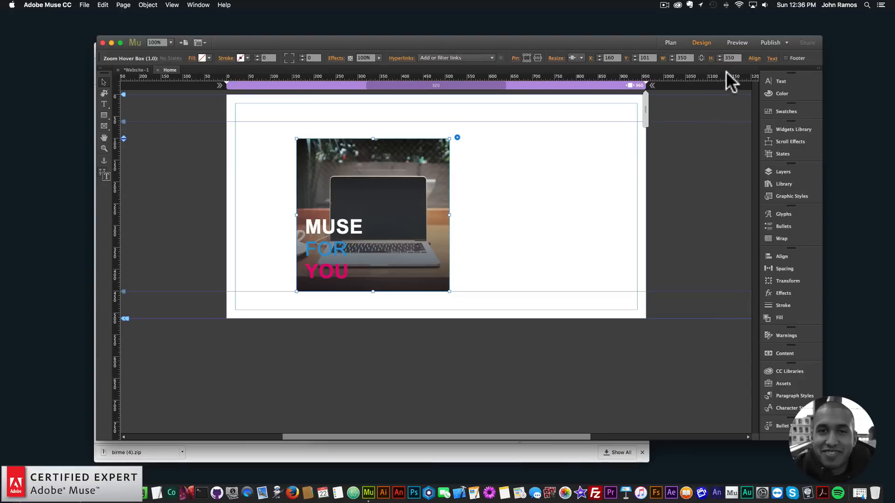
Try setting the widget's height to 400 px, and try shrinking it to about 169 px by its lower edge.
type("400")
key("Return")
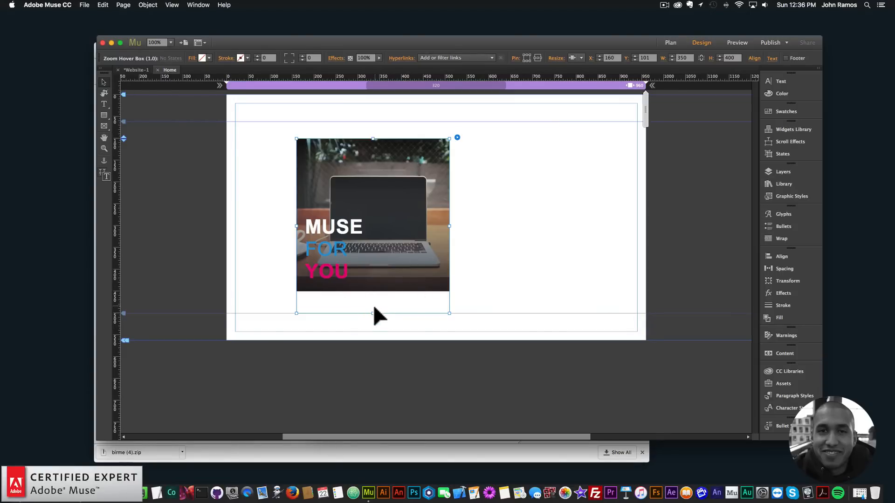
left_click_drag(372, 312, 373, 212)
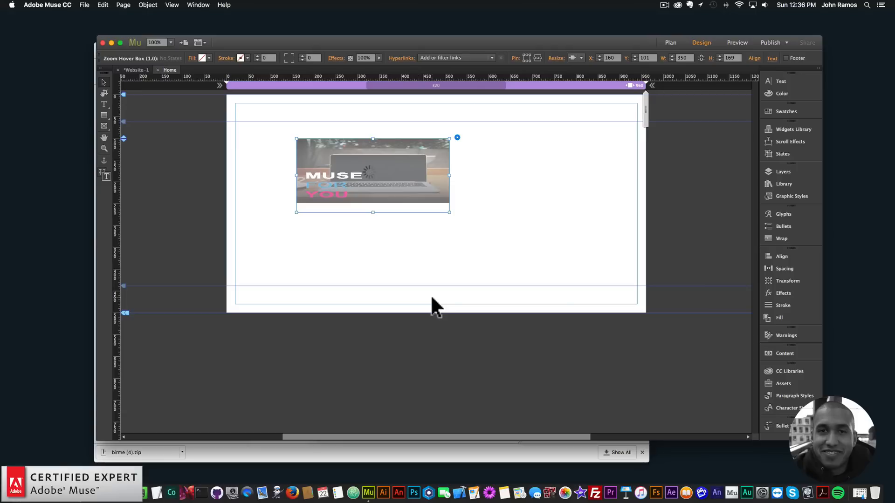
Move the widget to the page's centre at about X 305, Y 97, and preview the page in a slightly narrower Chrome window.
left_click_drag(385, 196, 446, 194)
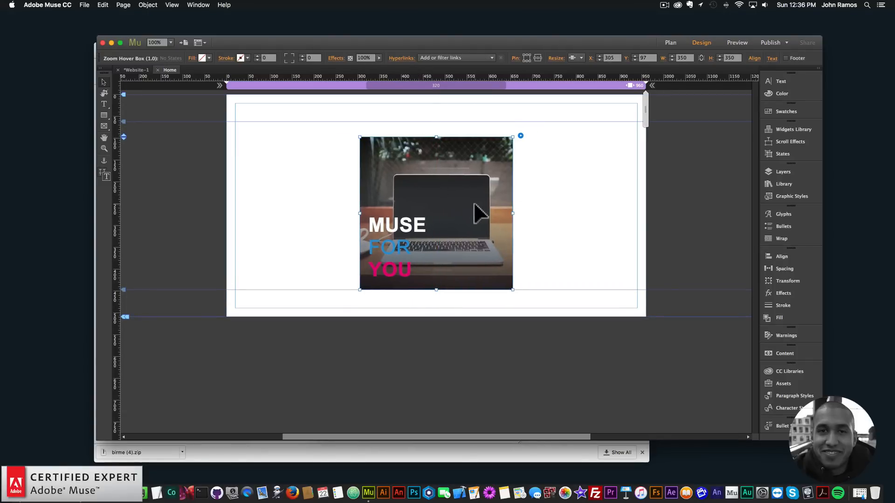
left_click(541, 201)
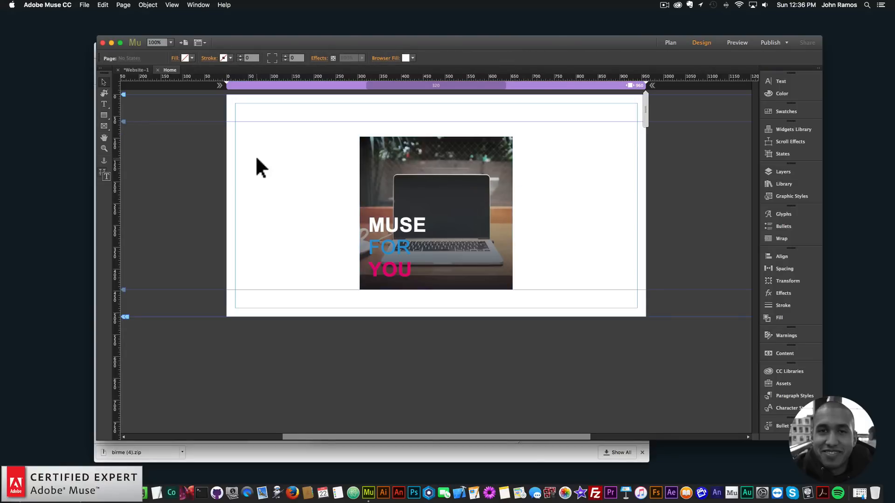
left_click(84, 5)
left_click(121, 143)
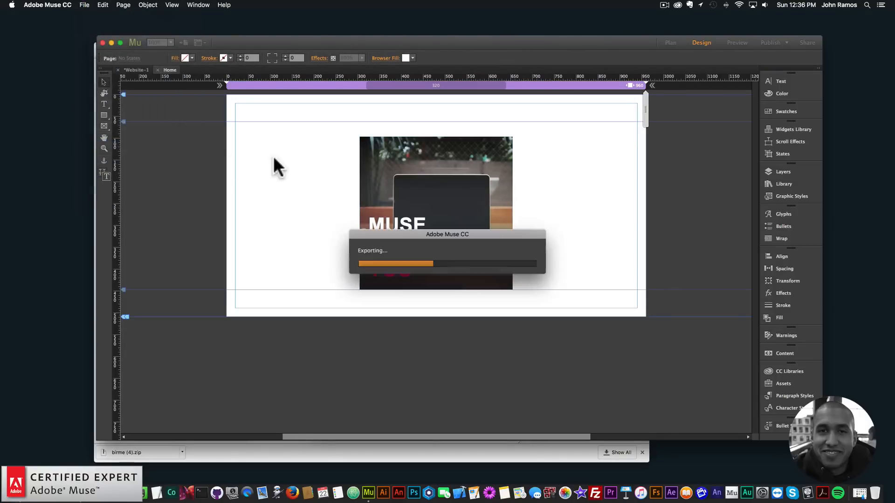
left_click_drag(650, 193, 614, 204)
Review the Minimum Width and Maximum Width fields in the Zoom Hover Box's image options in Muse, and deselect the widget.
left_click(427, 166)
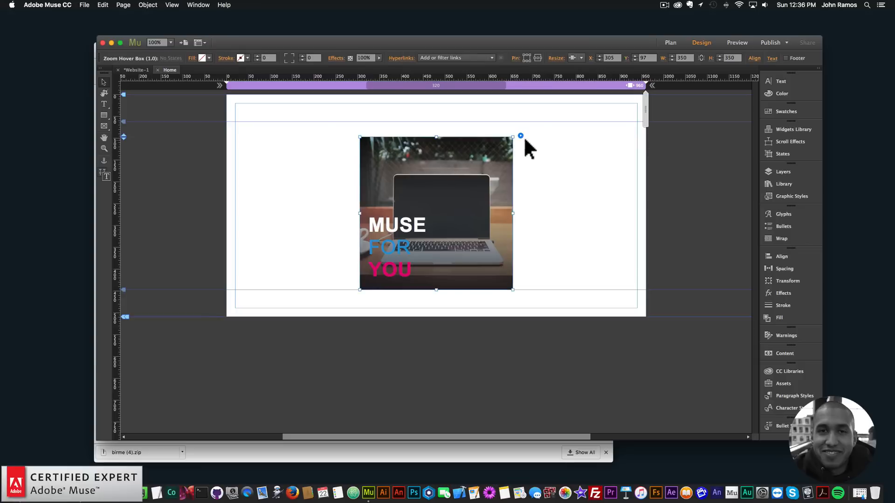
left_click(521, 136)
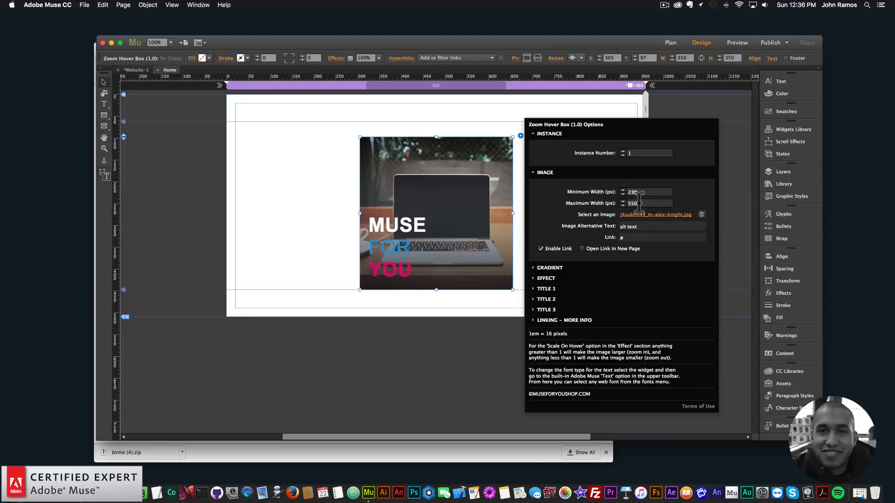
left_click(653, 192)
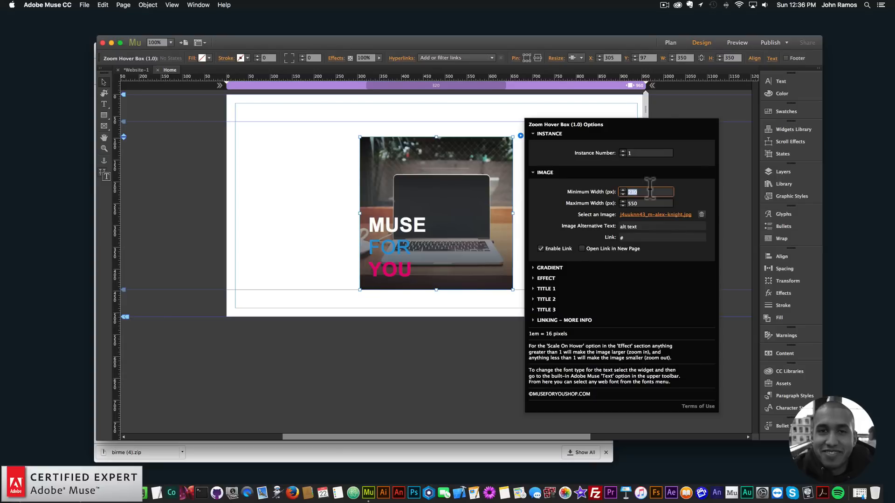
left_click(642, 203)
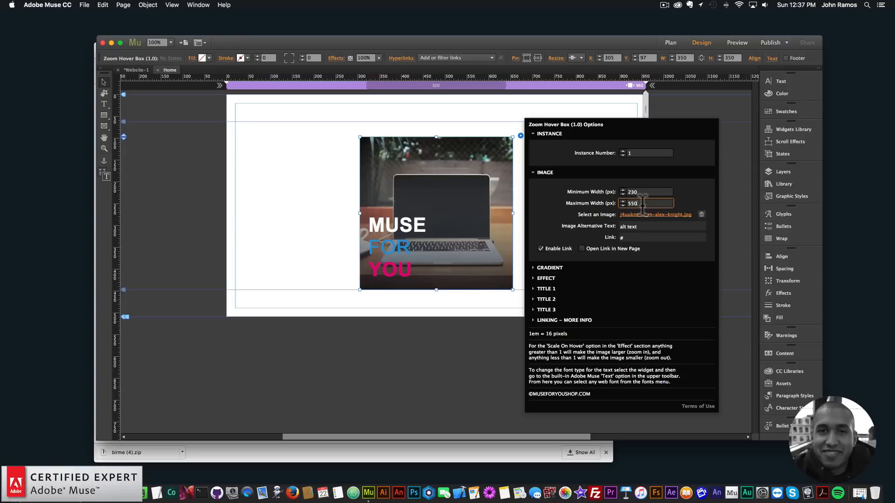
left_click(504, 200)
left_click(304, 218)
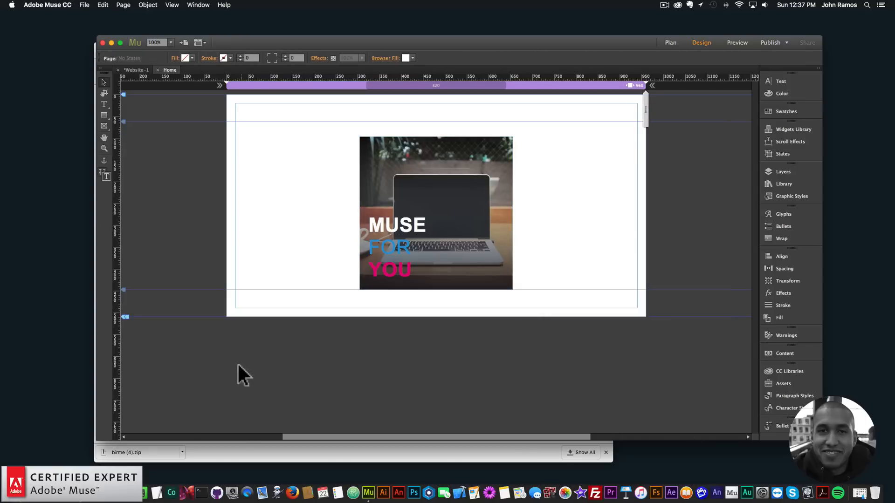
Compare BIRME's crop dimensions in Chrome with the Maximum Width in the Zoom Hover Box's options in Muse.
left_click(68, 485)
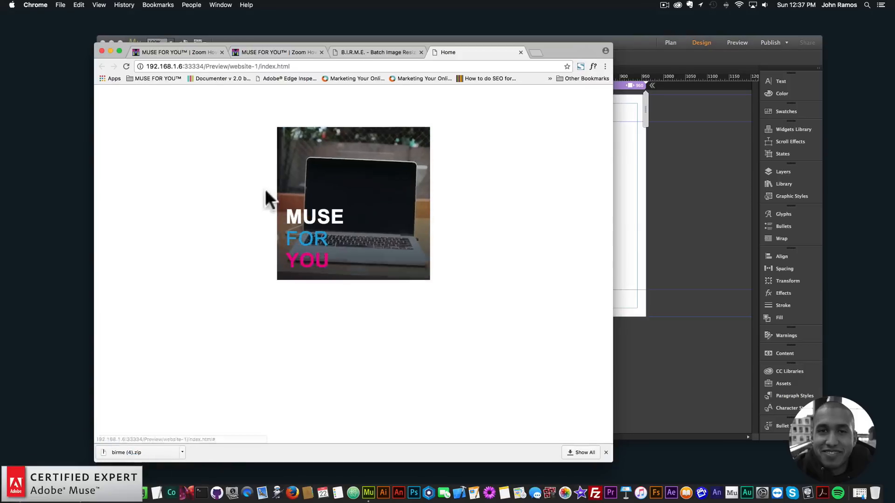
left_click(366, 54)
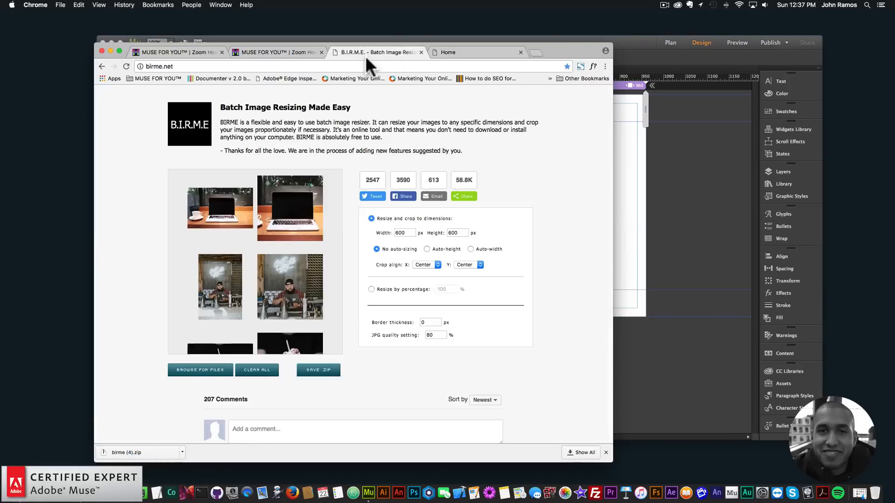
left_click(638, 170)
left_click(499, 176)
left_click(521, 136)
double_click(639, 203)
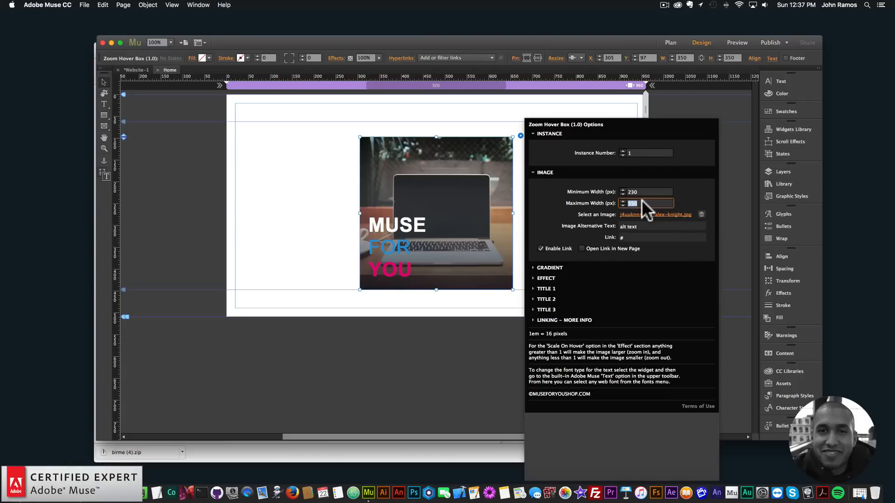
left_click(296, 162)
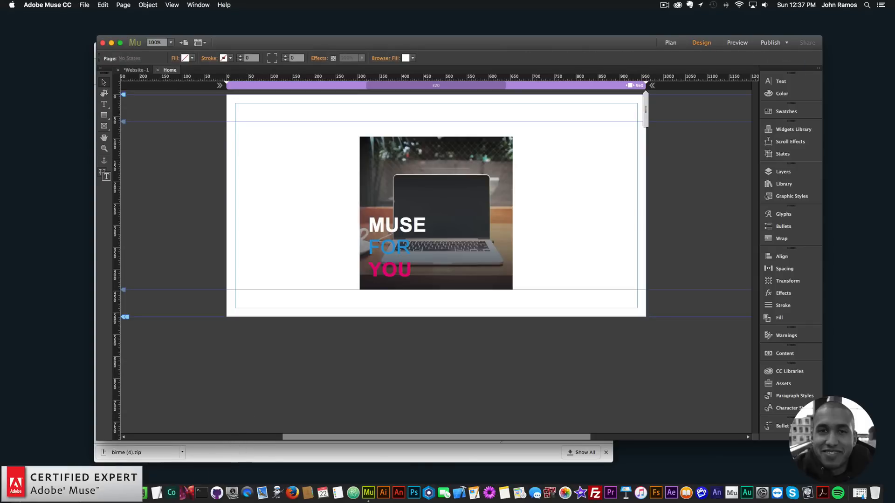
Switch to BIRME in Chrome, set the crop width to 800 px and save the resized photos as a ZIP file.
left_click(96, 485)
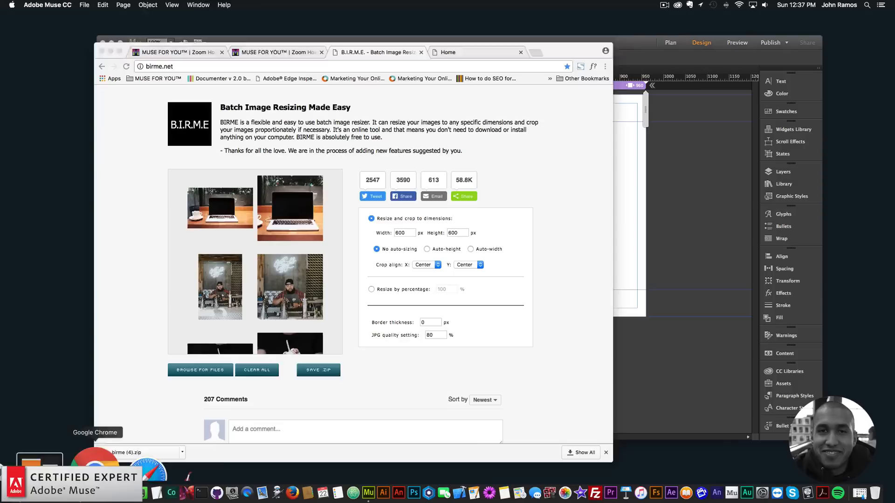
double_click(460, 233)
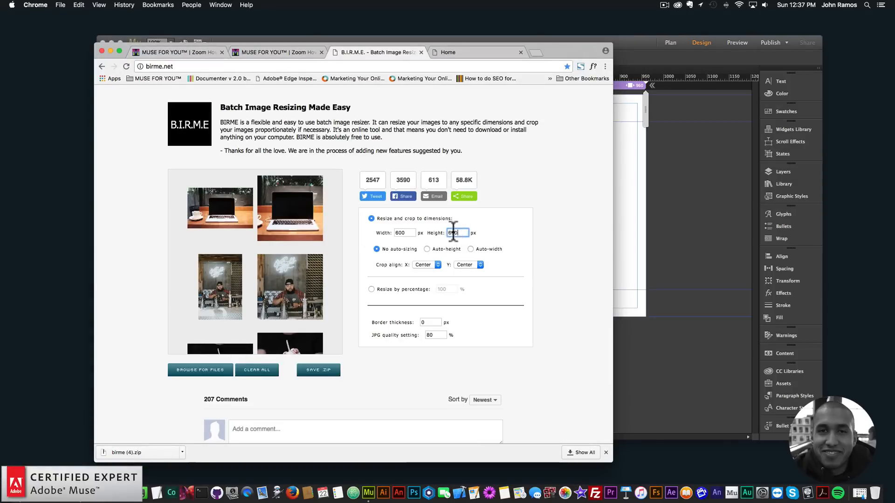
double_click(400, 233)
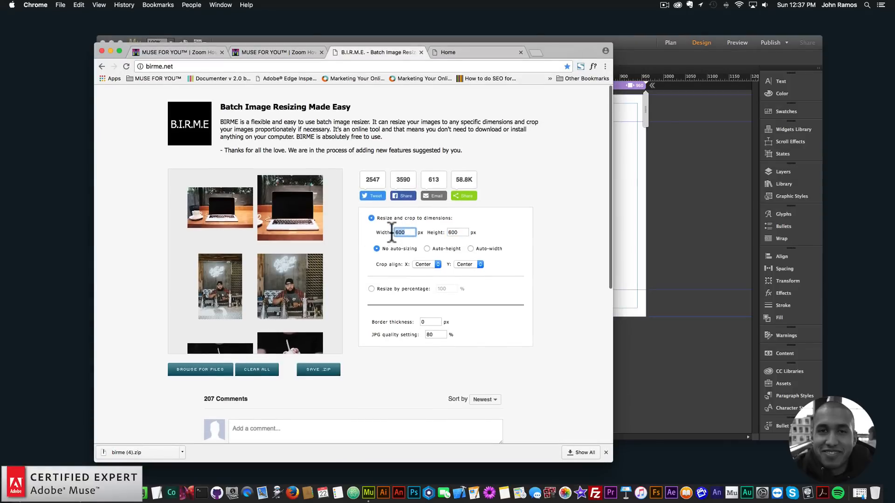
type("800")
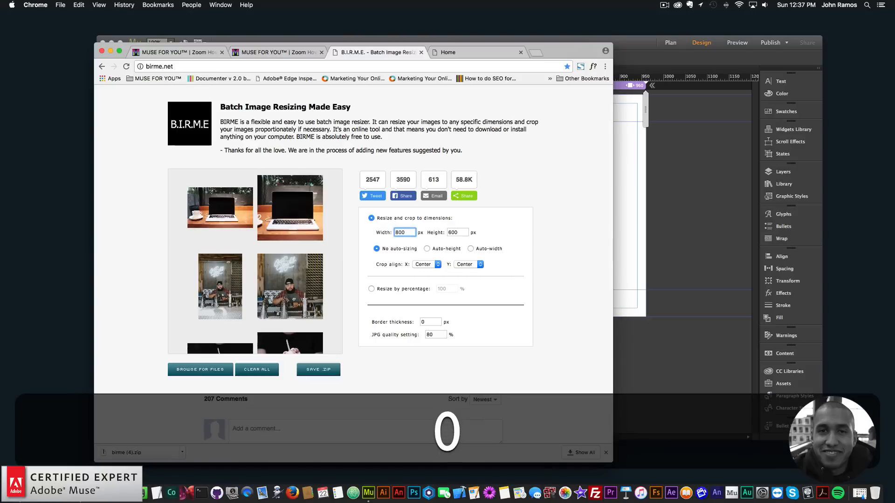
left_click(518, 220)
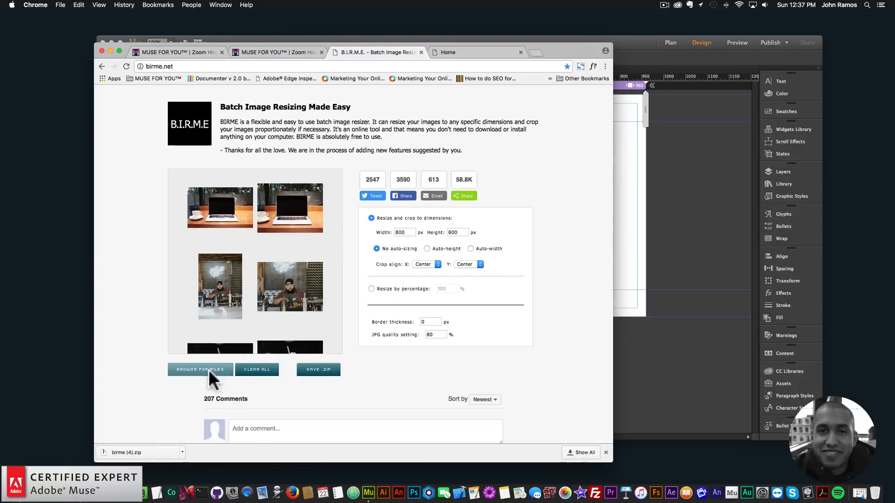
left_click(319, 373)
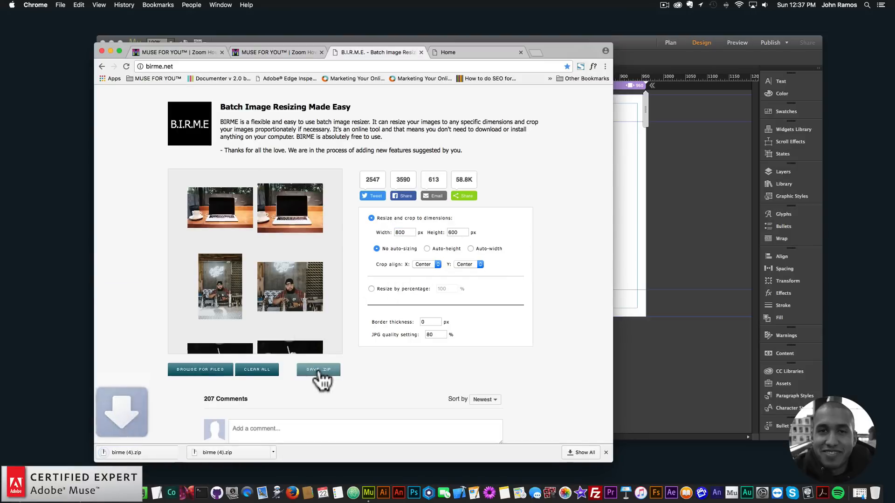
Set the JPG quality in BIRME to 100% and save the resized photos as a ZIP file.
left_click_drag(437, 334, 410, 334)
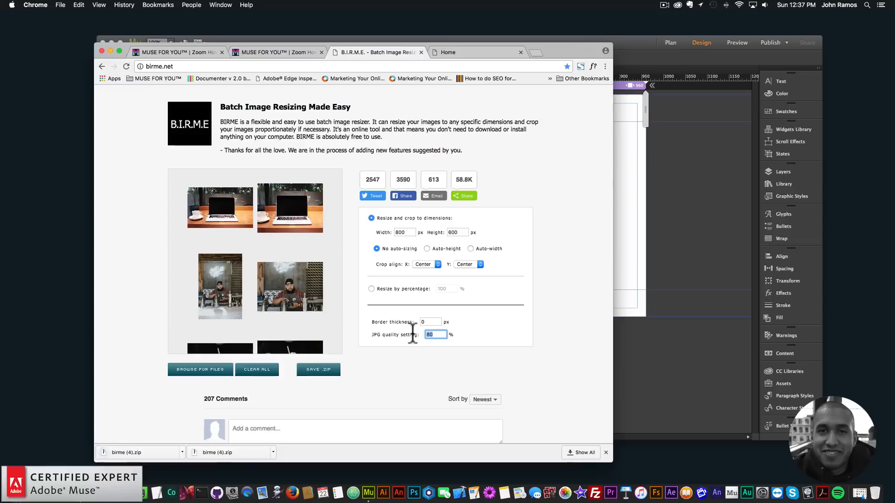
type("100")
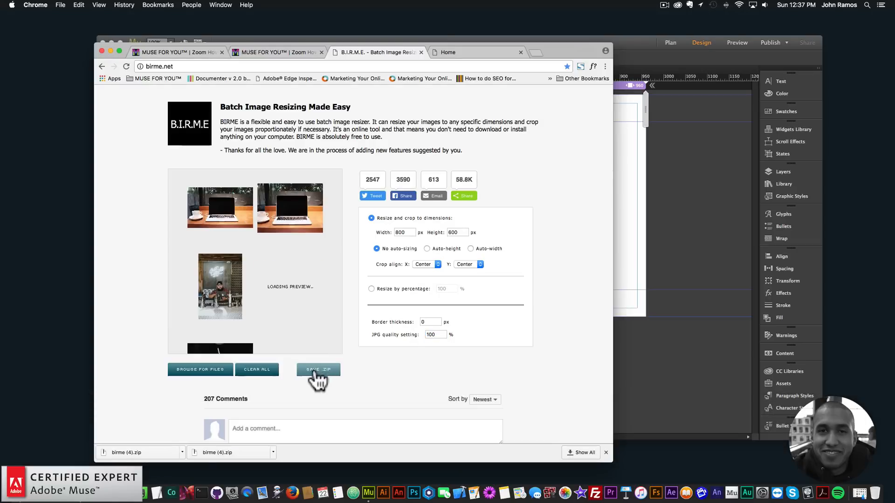
left_click(319, 370)
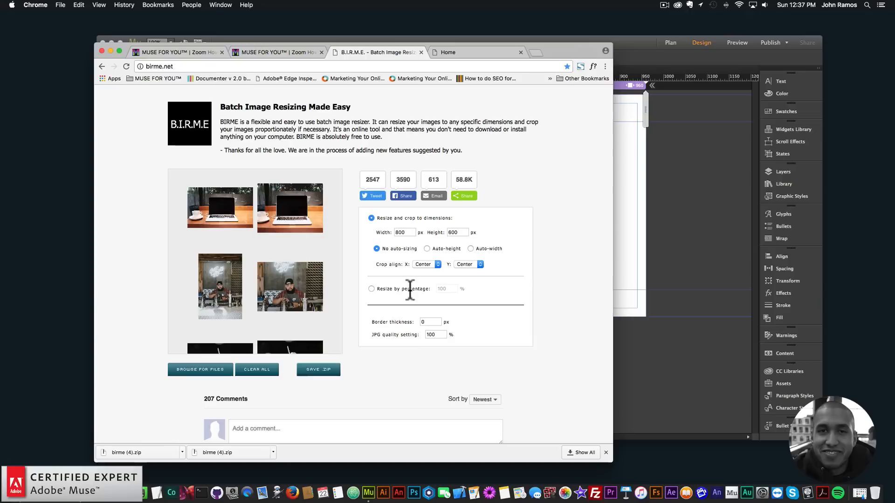
Open compressjpeg.com in a new browser tab, and return to the BIRME tab to review the JPG quality setting.
left_click(536, 52)
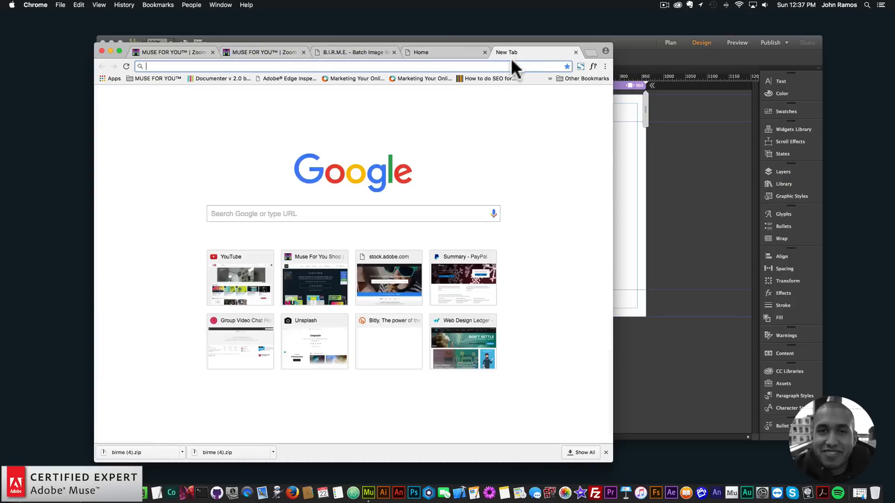
type("compressjpg.com")
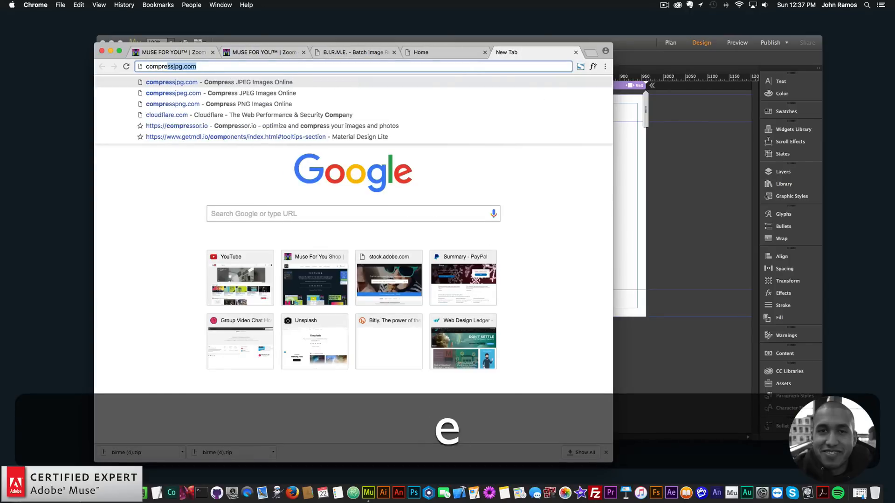
key("Return")
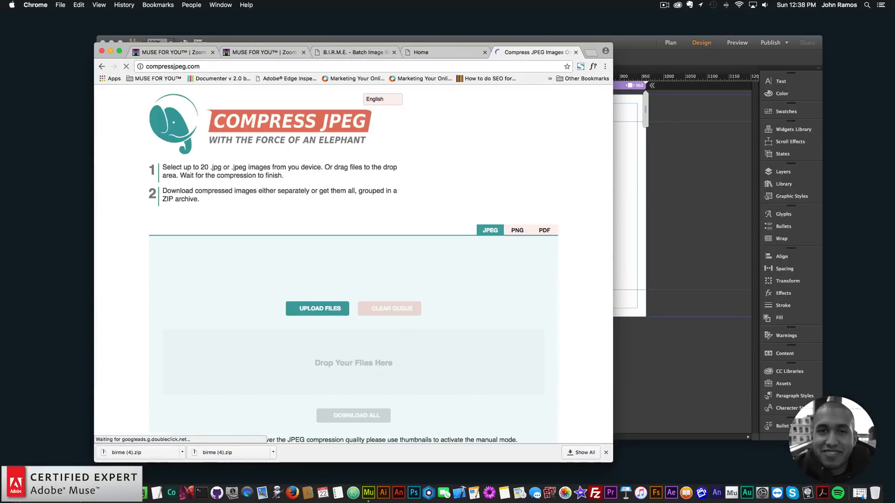
left_click(345, 52)
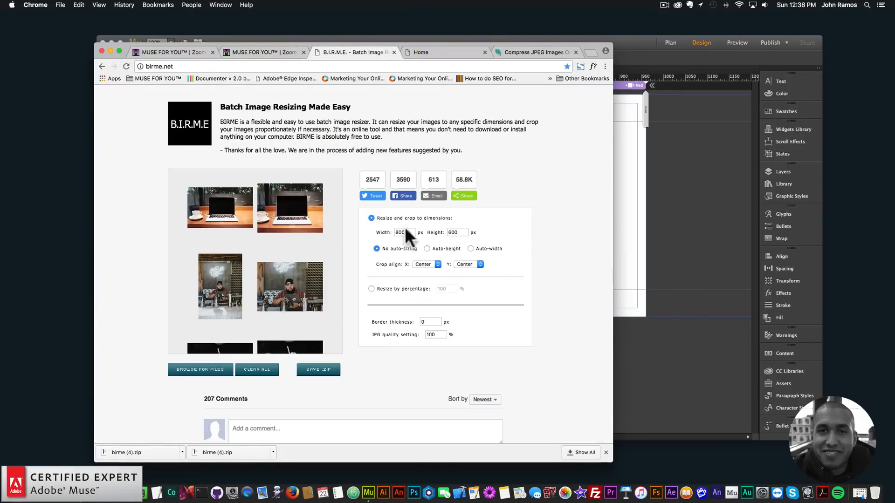
scroll(446, 235, "up", 1)
double_click(435, 335)
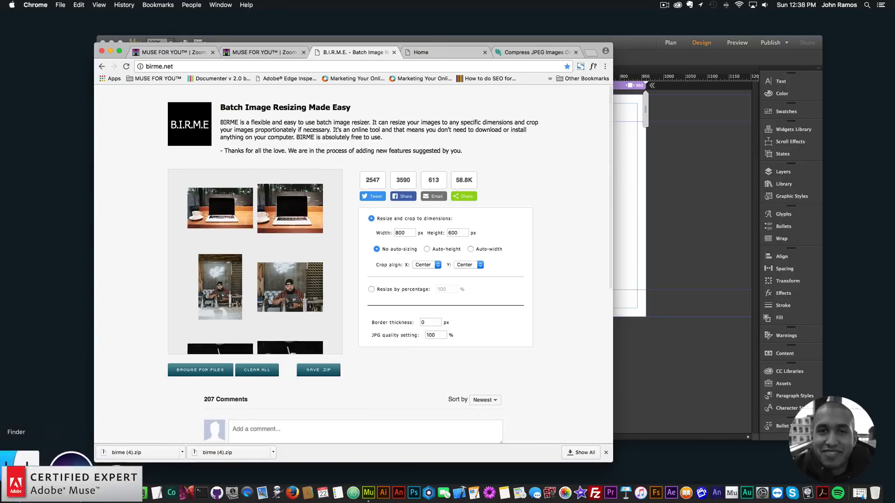
Switch to Finder, extract birme (4) copy.zip in the images folder, open the extracted folder and show its photos as icons.
left_click(14, 490)
left_click(545, 272)
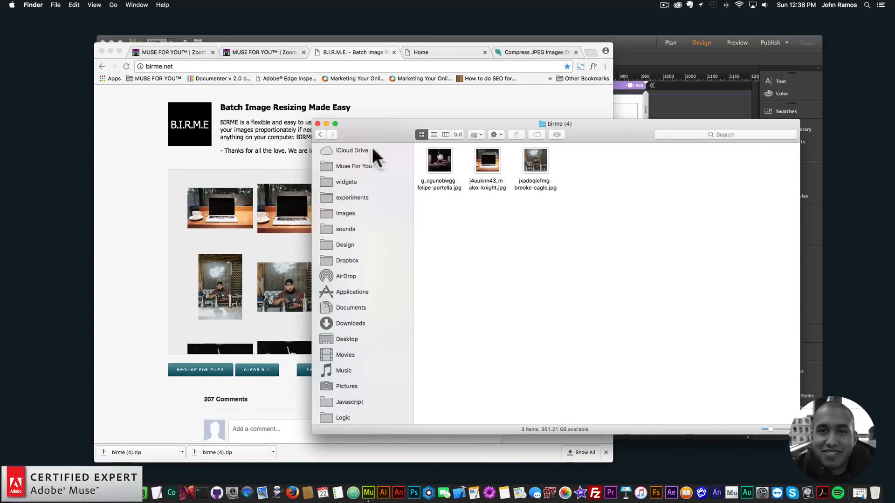
left_click(326, 134)
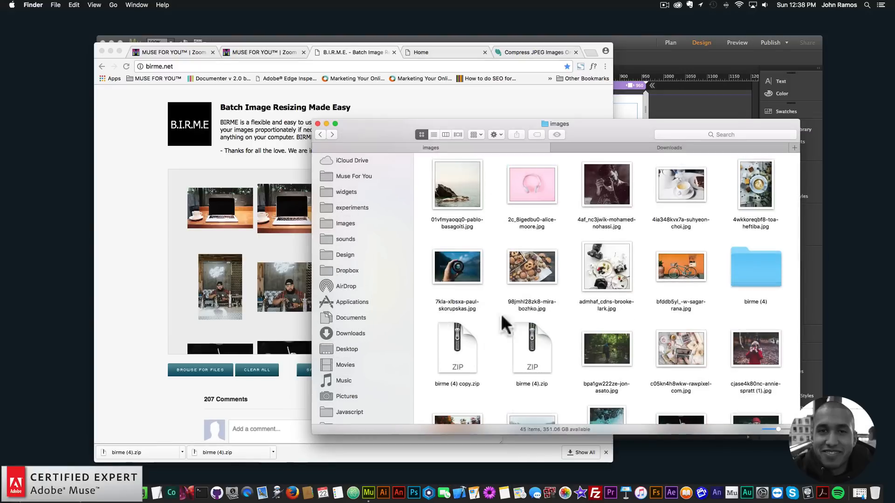
left_click(453, 359)
double_click(465, 351)
double_click(464, 279)
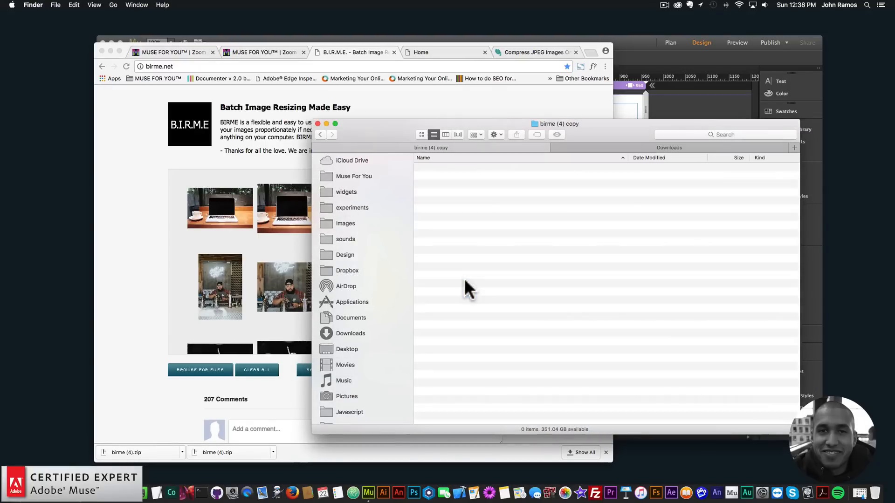
left_click(421, 134)
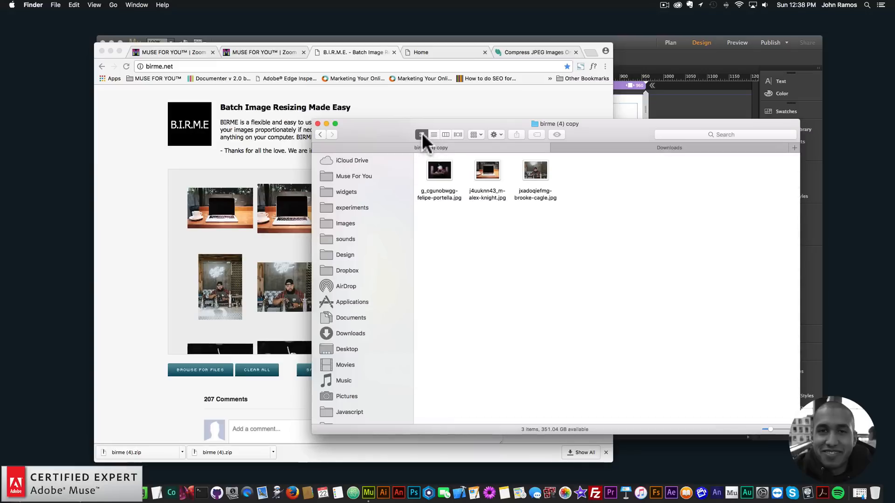
left_click(438, 173)
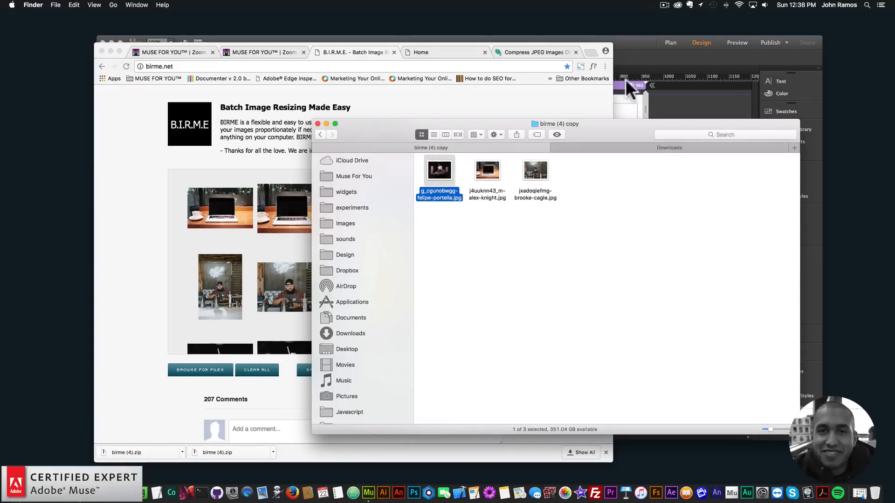
Switch to Muse and set the Zoom Hover Box's image to the g_cgunobwgg photo from the birme (4) copy folder.
left_click(628, 54)
left_click(520, 136)
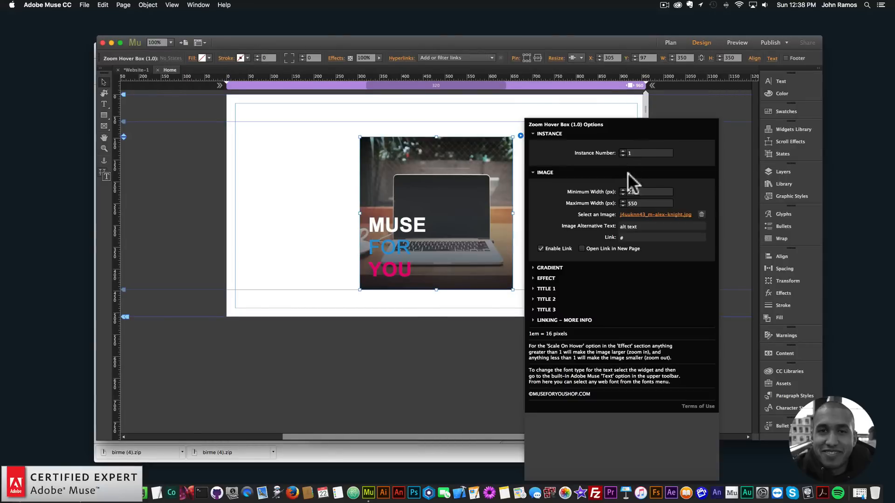
left_click(633, 214)
left_click(423, 62)
left_click(427, 73)
double_click(572, 140)
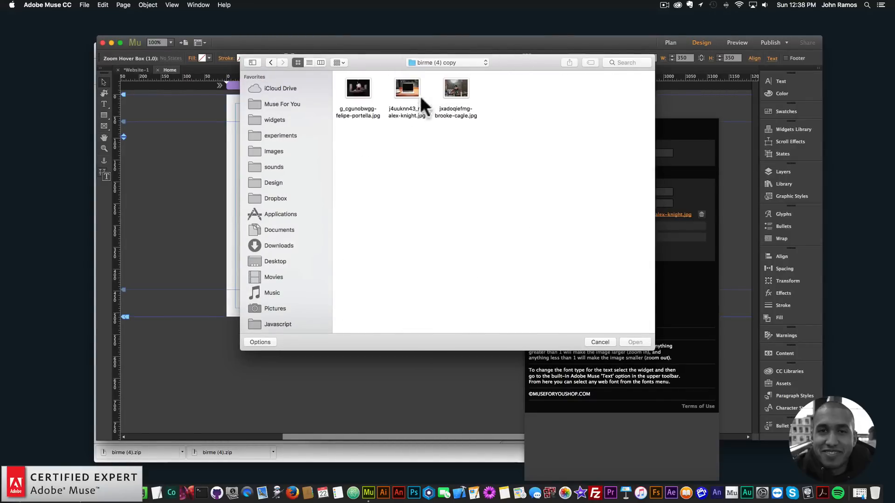
left_click(356, 89)
double_click(355, 87)
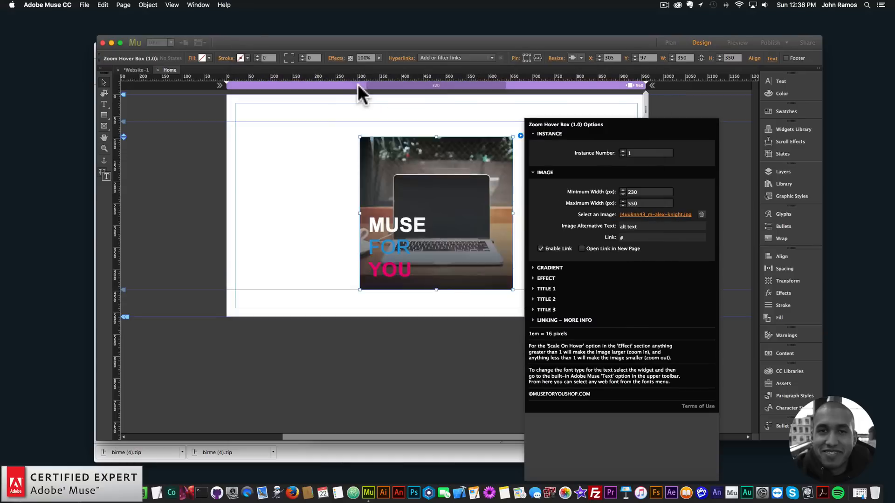
Replace the Zoom Hover Box's image with the laptop photo from the birme (4) copy folder and close the widget options.
left_click(658, 213)
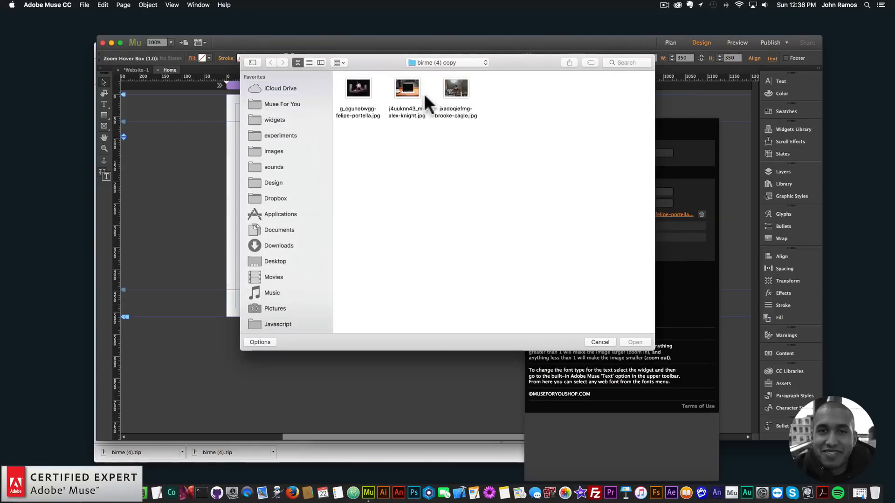
left_click(407, 87)
double_click(407, 85)
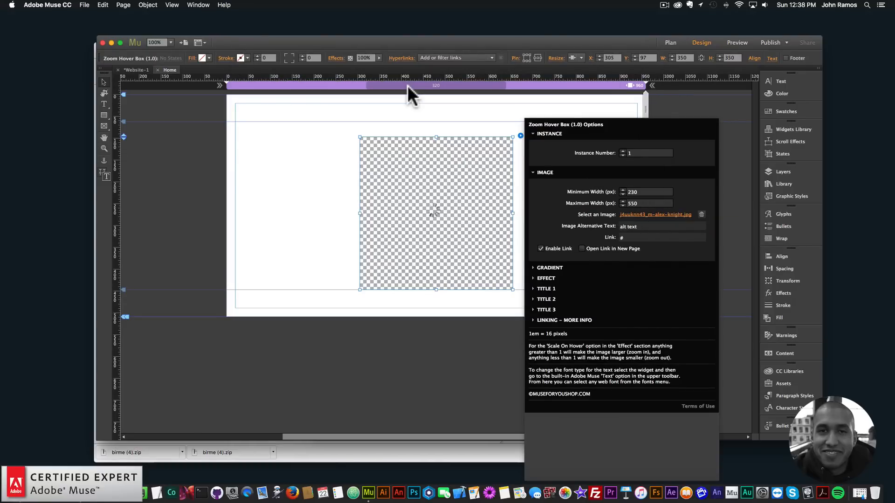
left_click(494, 232)
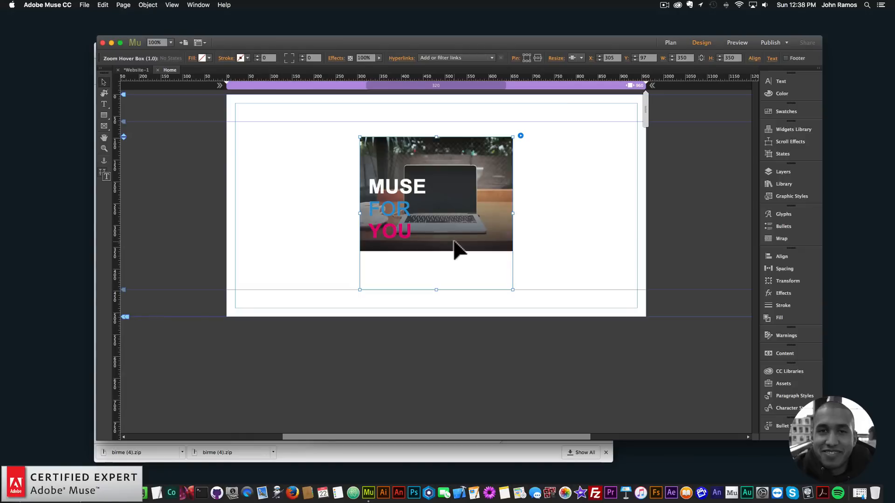
Shorten the Zoom Hover Box's frame to the photo's height, about 262 px, and deselect the widget.
left_click_drag(436, 290, 437, 213)
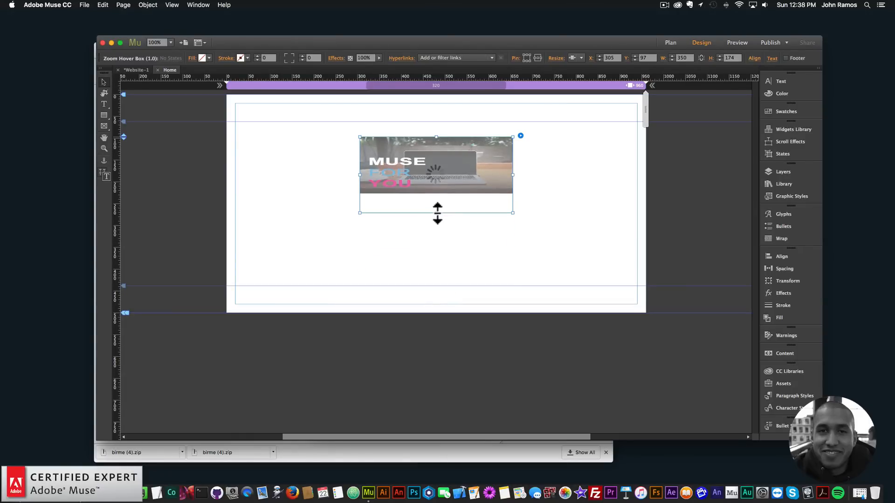
left_click(688, 58)
left_click(687, 58)
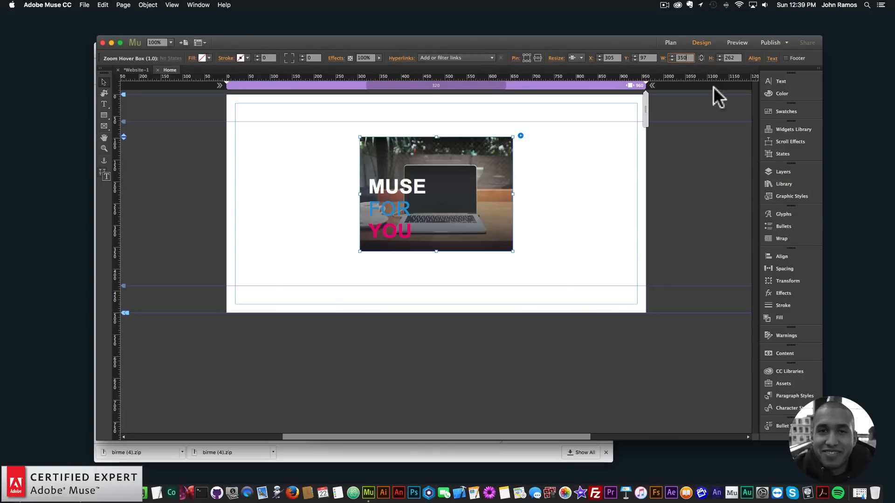
left_click(620, 149)
Preview the page in Chrome in a slightly narrower window, and return to Muse.
left_click(84, 5)
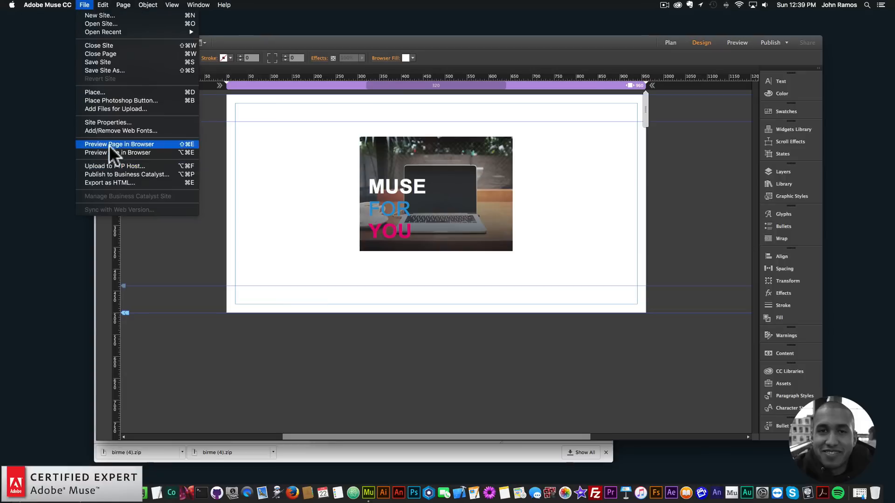
left_click(109, 144)
left_click_drag(612, 179, 583, 173)
left_click(619, 175)
left_click(494, 169)
left_click(312, 344)
Switch to Finder, go back to the images folder and find a photo to crop near the end of the folder.
left_click(22, 464)
left_click(498, 248)
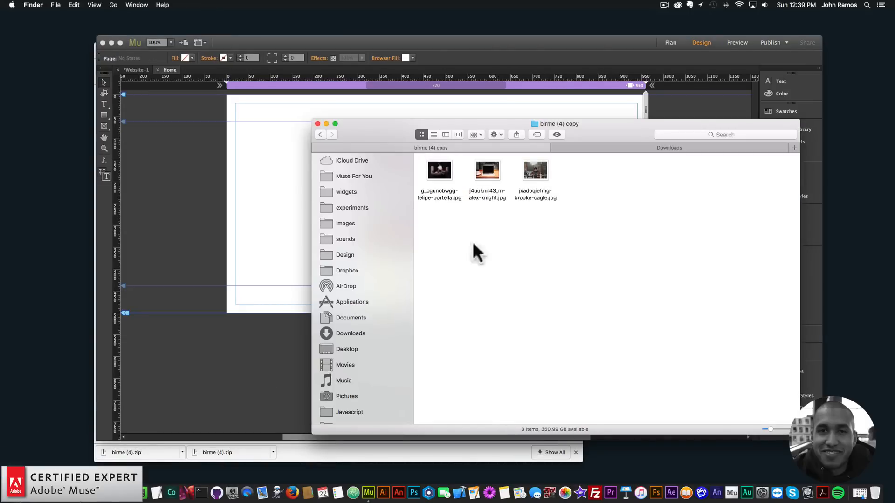
left_click(320, 134)
scroll(630, 266, "up", 2)
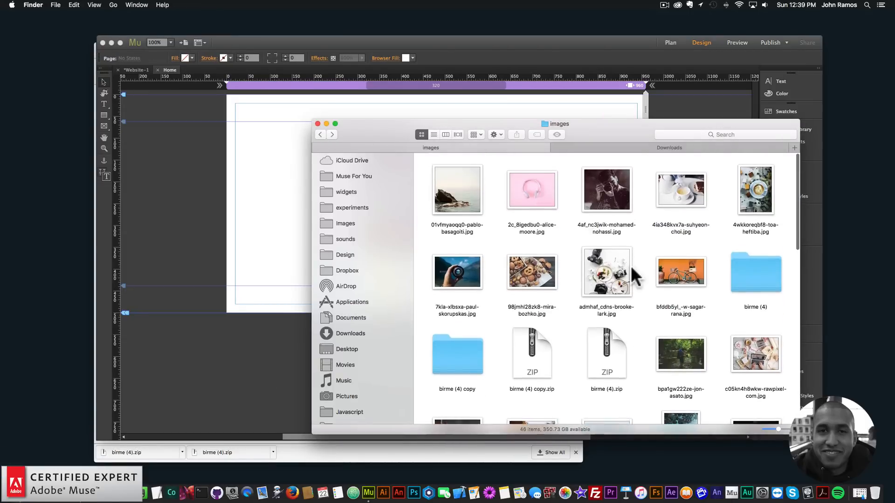
scroll(631, 261, "down", 6)
scroll(630, 262, "down", 5)
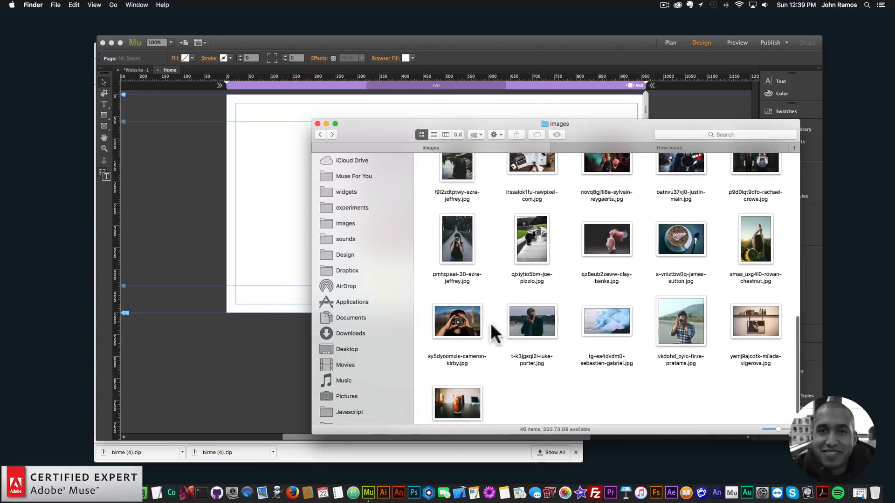
Open the sy5dyoomxis photo of a person holding a camera in the Preview app.
left_click(461, 326)
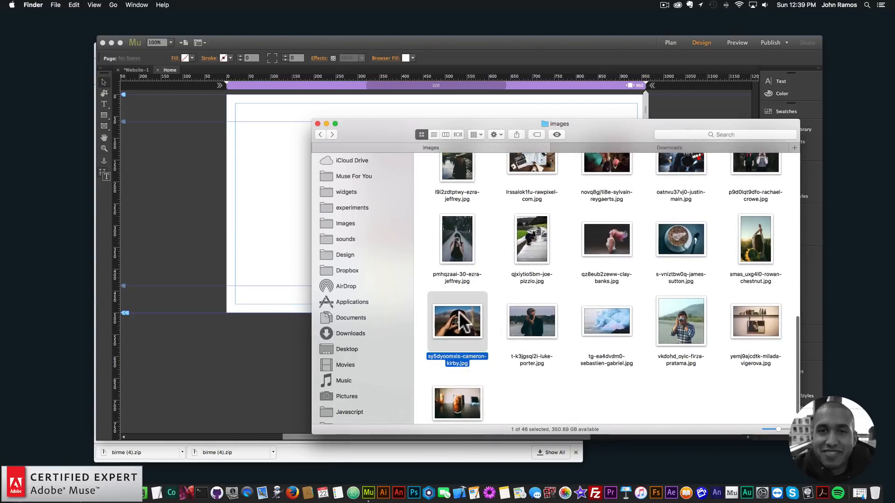
right_click(458, 311)
left_click(508, 287)
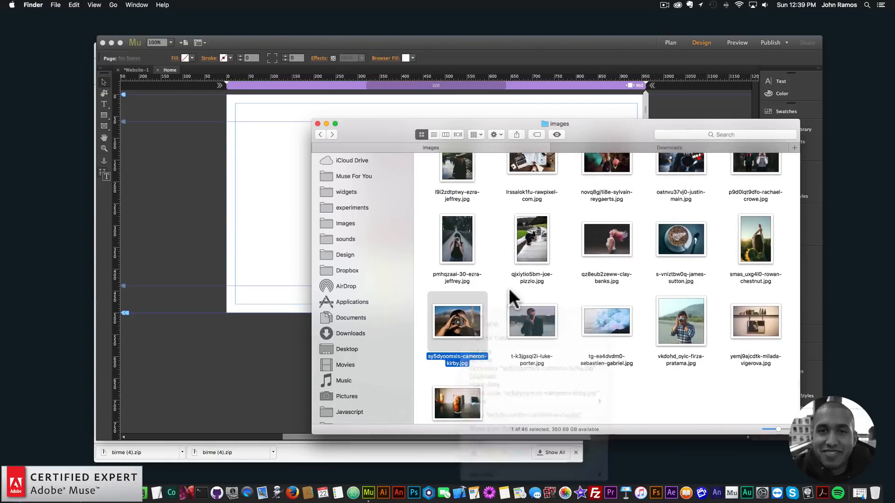
right_click(464, 311)
mouse_move(537, 323)
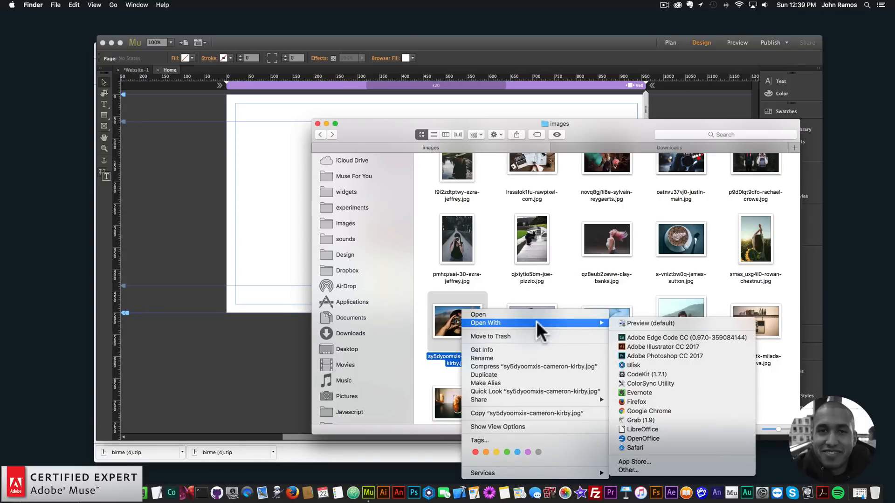
key("shift+super+z")
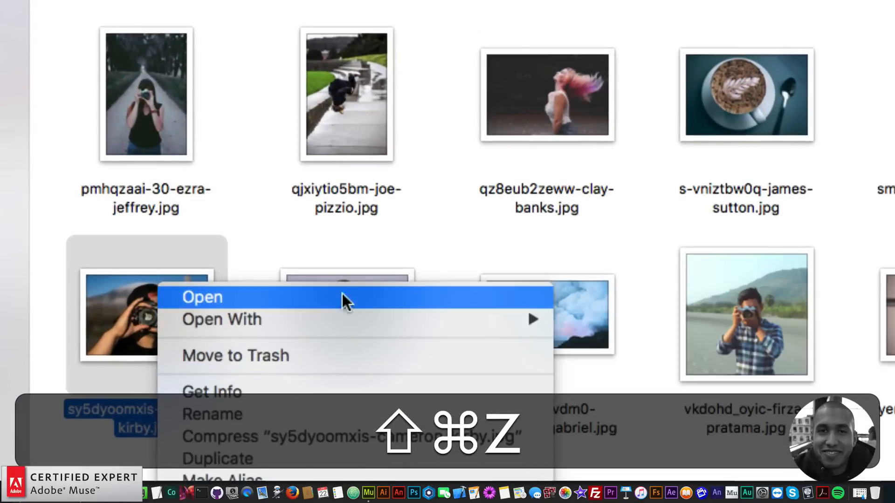
left_click(156, 292)
right_click(190, 267)
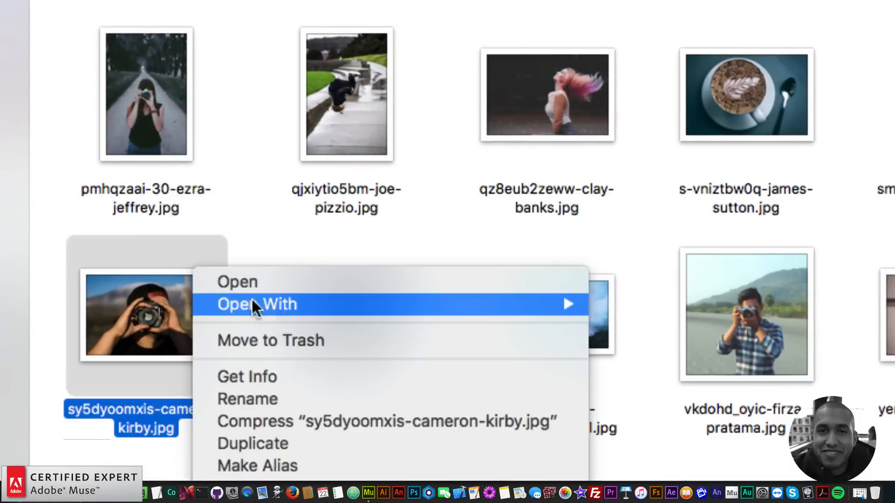
key("shift+super+z")
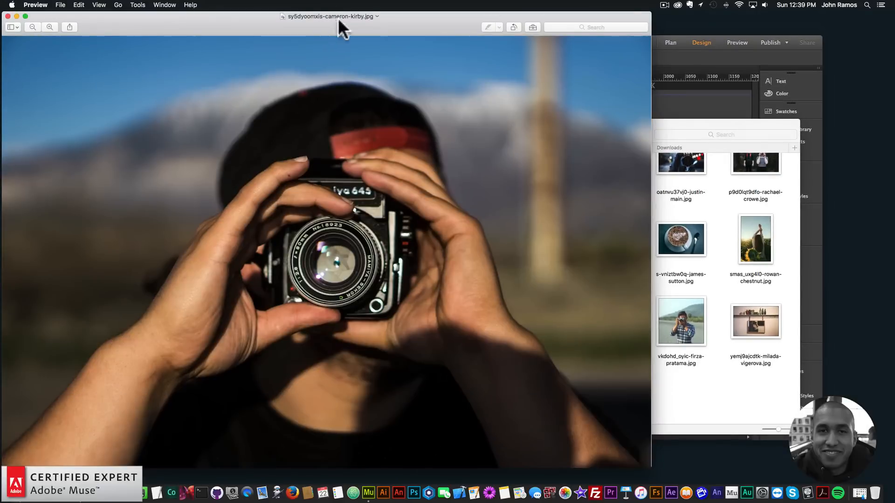
Crop the photo to a square of about 3197 px around the face and camera, then save and close it.
left_click_drag(338, 18, 467, 16)
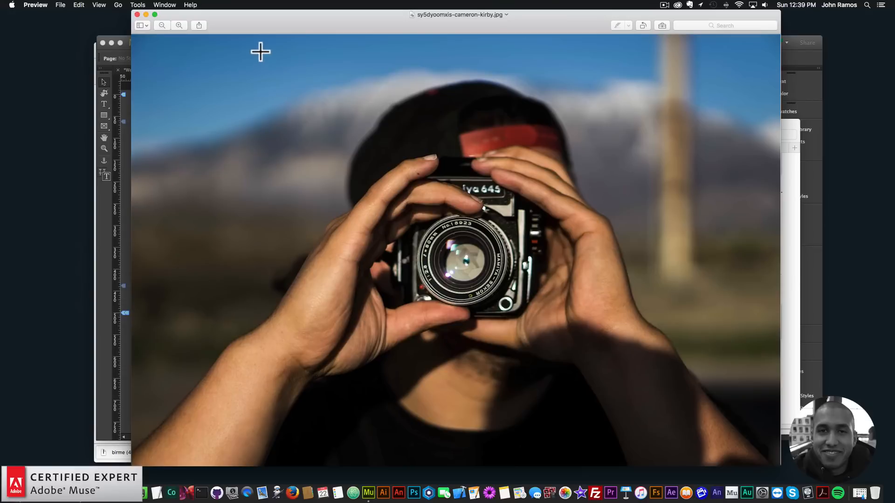
key("shift")
left_click_drag(262, 65, 671, 408)
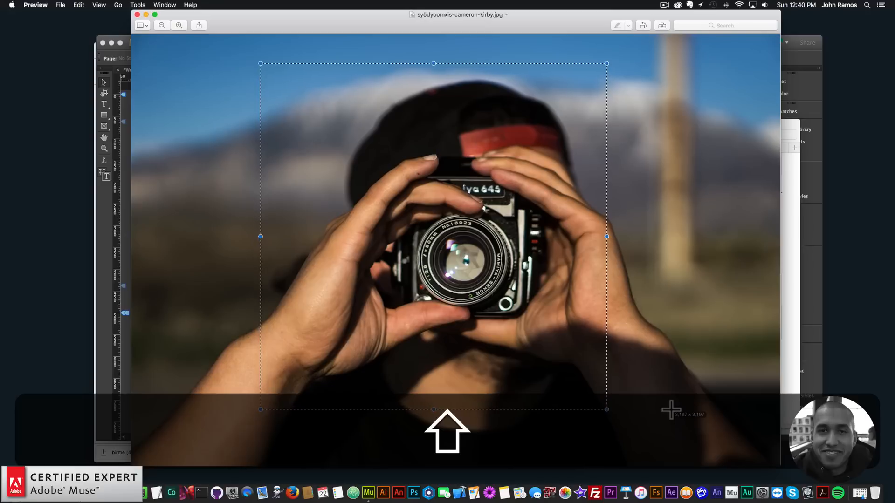
left_click(138, 5)
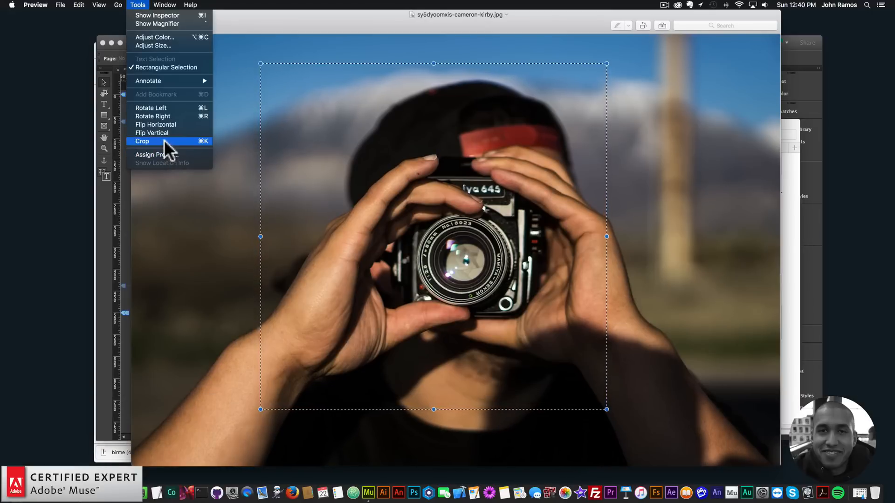
key("shift+super+z")
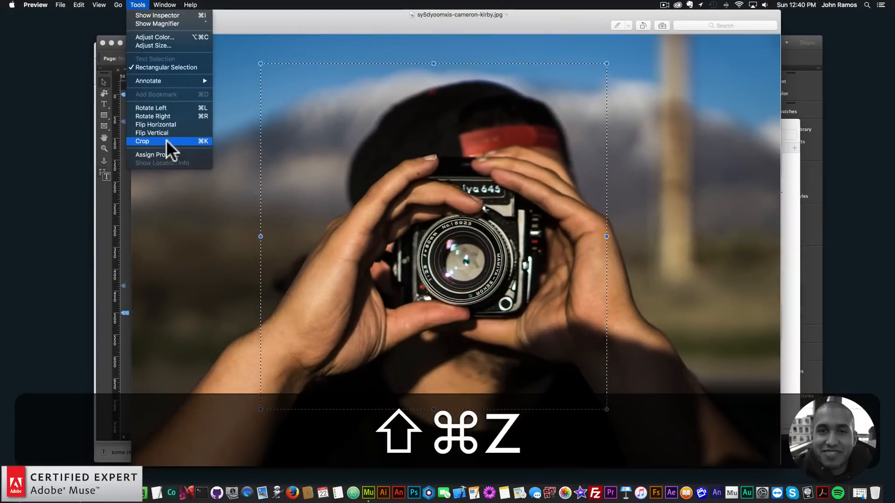
left_click(166, 140)
key("super+s")
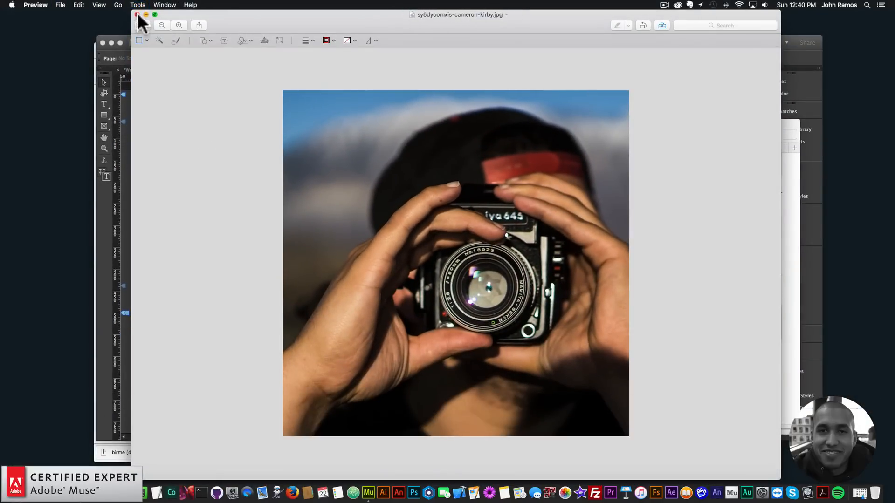
left_click(137, 13)
Check the cropped camera photo's dimensions and file size in its Finder file information.
right_click(458, 311)
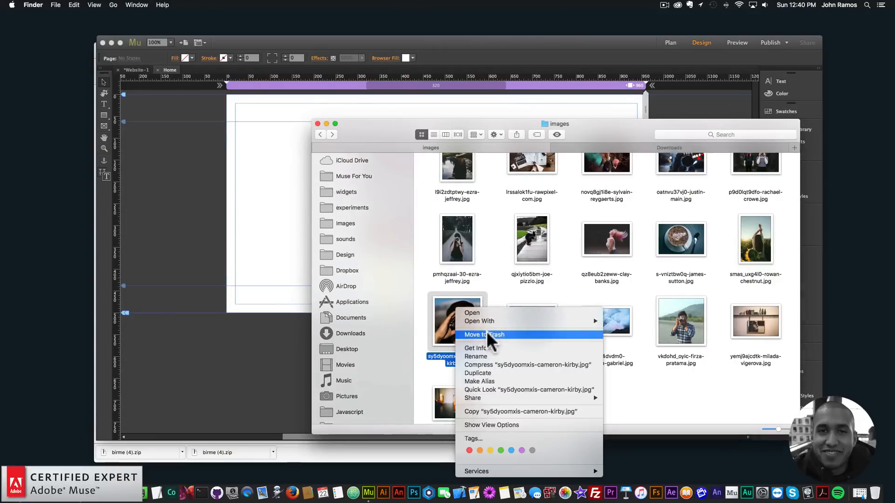
left_click(508, 346)
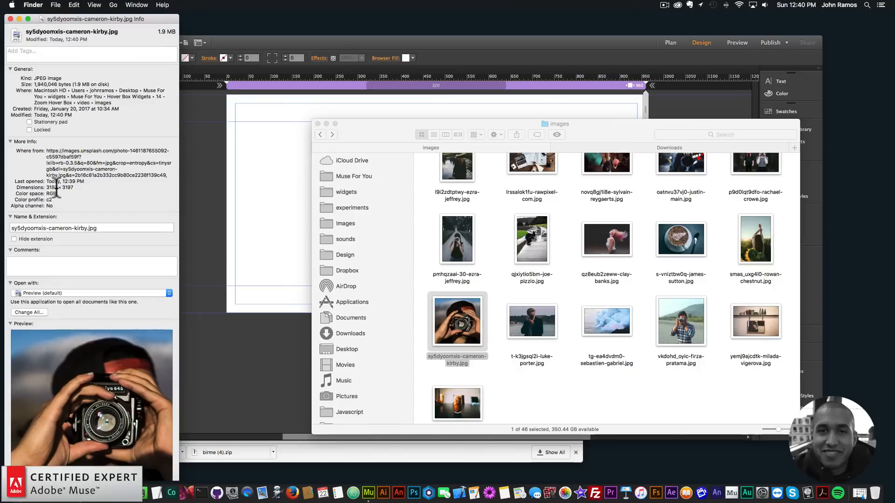
left_click(10, 19)
Resize the cropped camera photo to 600 × 600 pixels at 72 pixels/inch in Preview and save it.
right_click(451, 302)
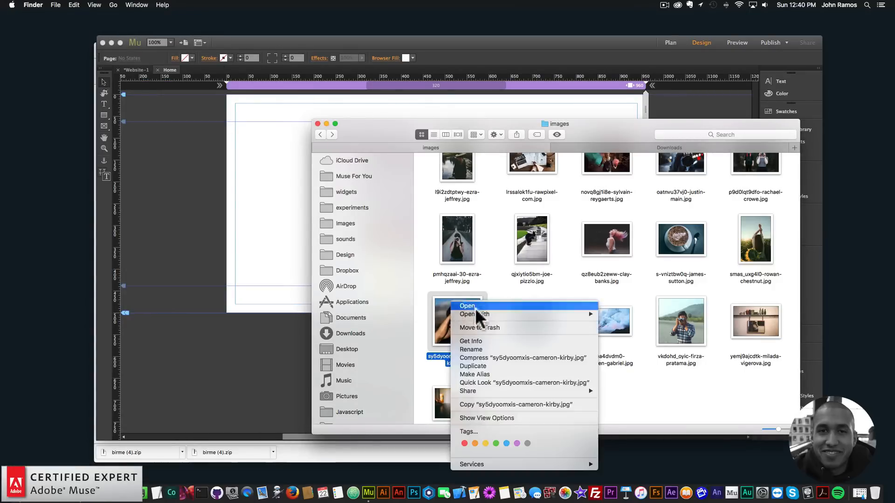
mouse_move(471, 314)
left_click(642, 314)
left_click(137, 5)
left_click(151, 46)
type("600")
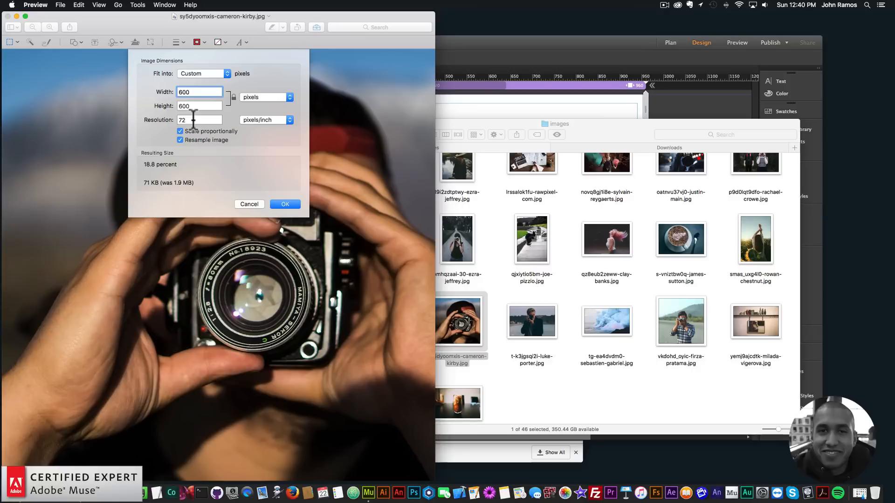
left_click(196, 119)
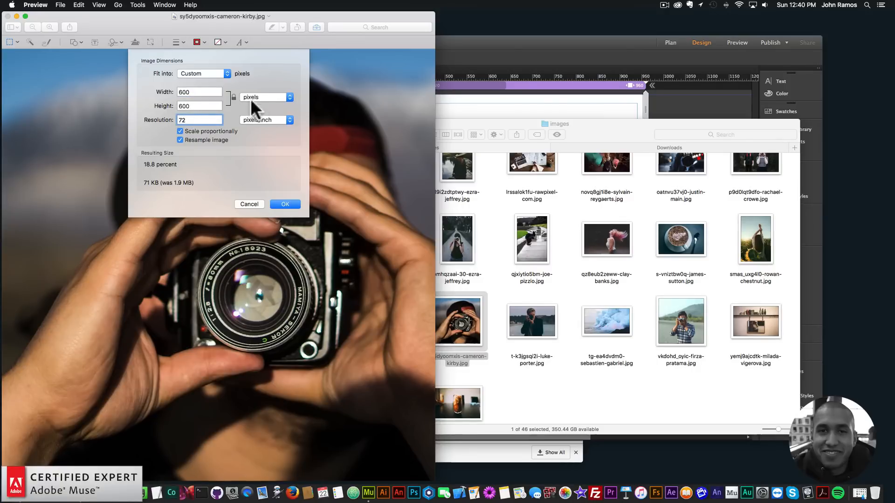
left_click(283, 203)
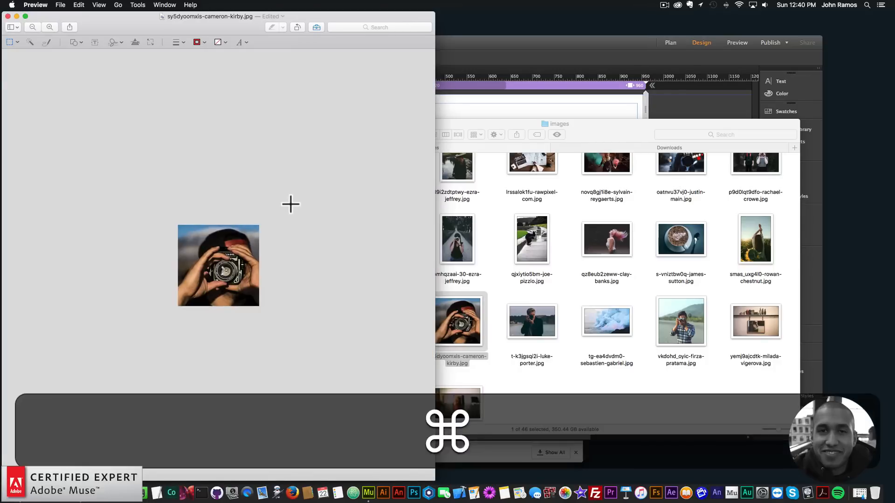
key("super+s")
left_click(7, 17)
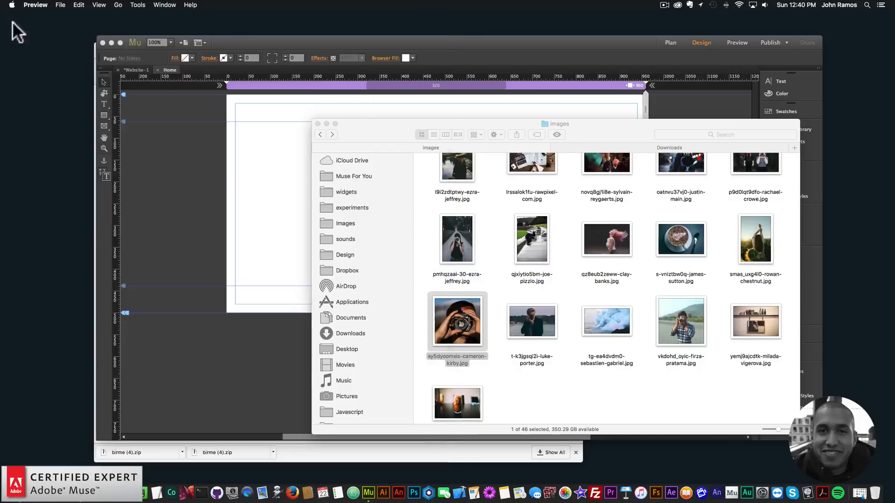
Check the resized camera photo's file size in its Finder file information.
left_click(466, 326)
right_click(454, 309)
left_click(468, 347)
key("shift+super+s")
key("shift+super+z")
left_click_drag(159, 32, 170, 33)
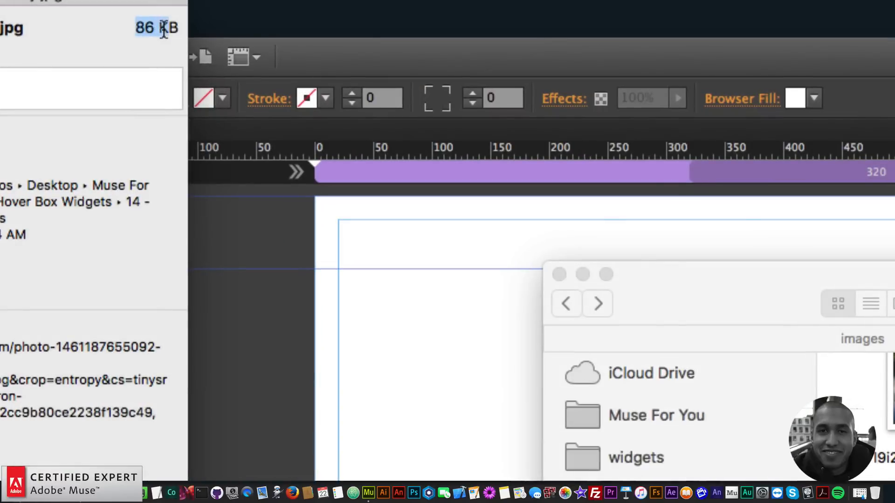
key("shift+super+z")
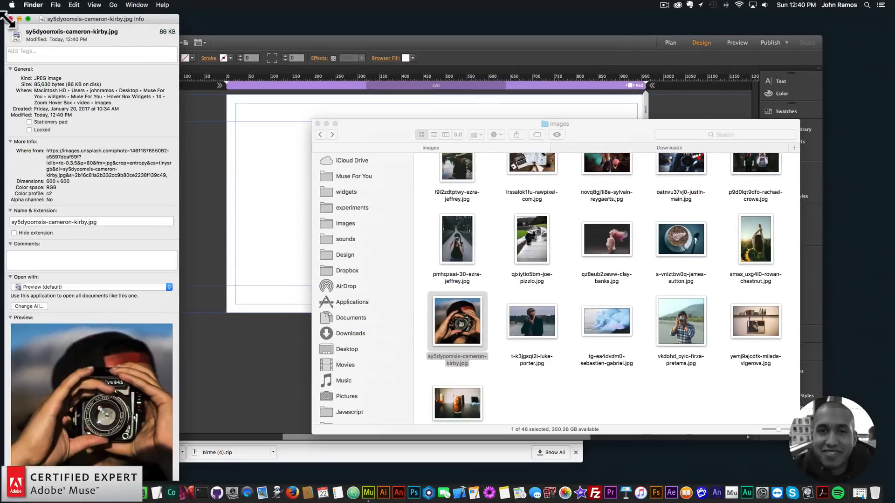
left_click(10, 19)
Switch to Muse, replace the Zoom Hover Box image with the sy5dyoomxis camera photo from the images folder, and preview the page in Chrome.
left_click(232, 173)
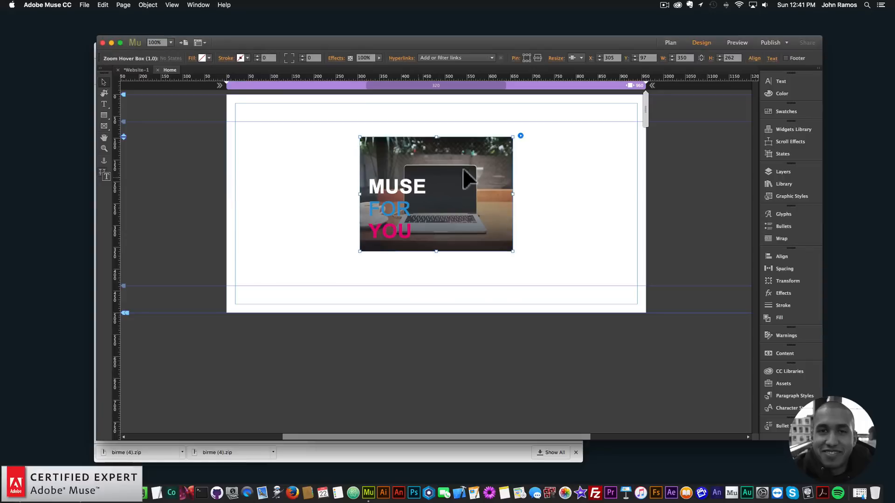
left_click(520, 136)
left_click(637, 215)
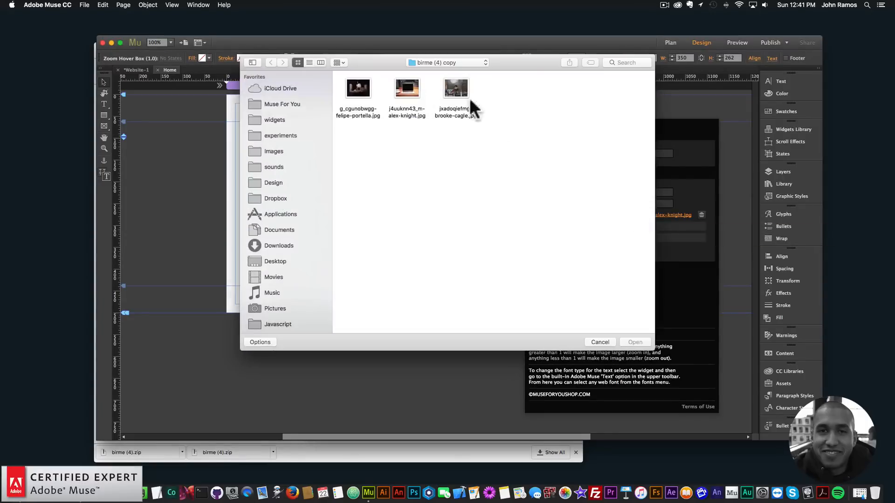
left_click(452, 63)
left_click(450, 72)
scroll(488, 280, "down", 5)
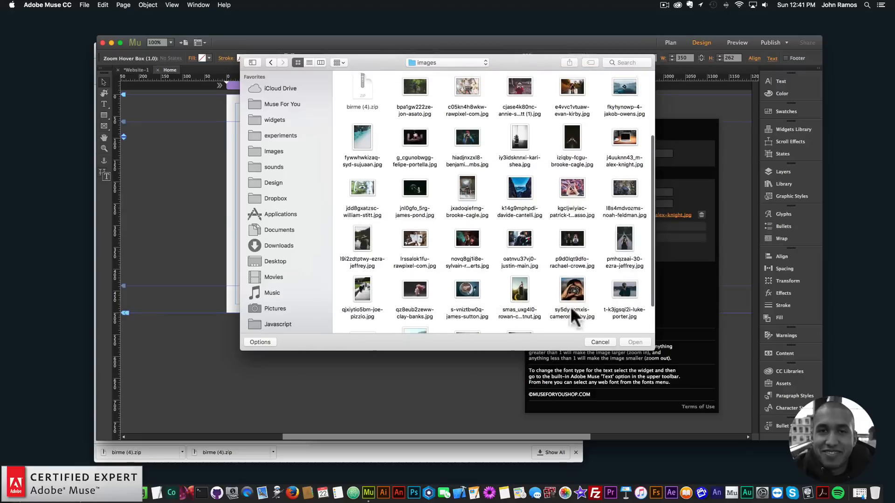
double_click(561, 291)
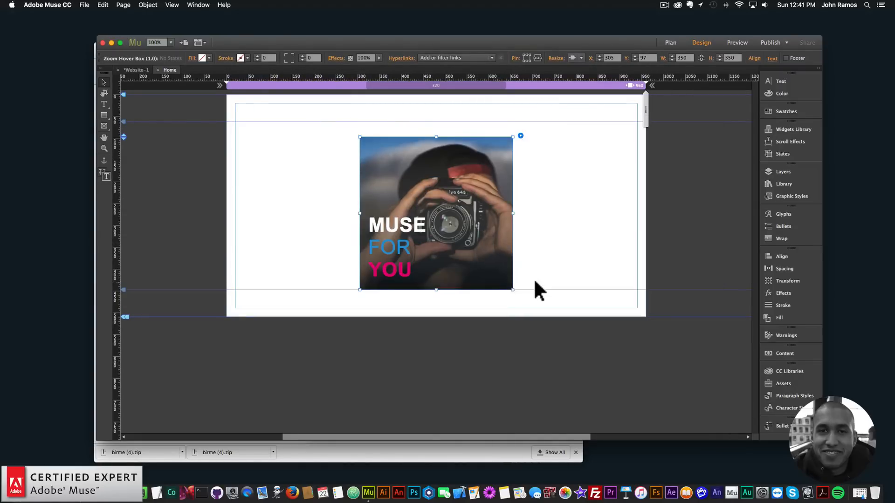
key("shift+super+e")
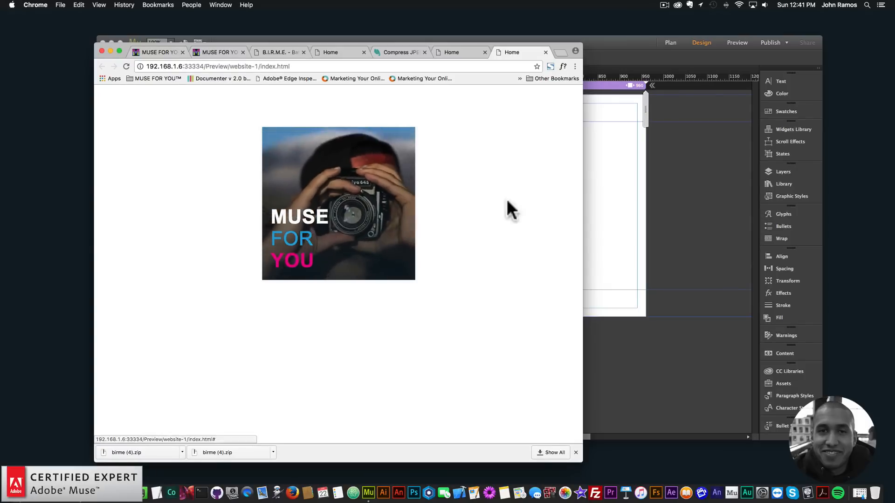
left_click(603, 194)
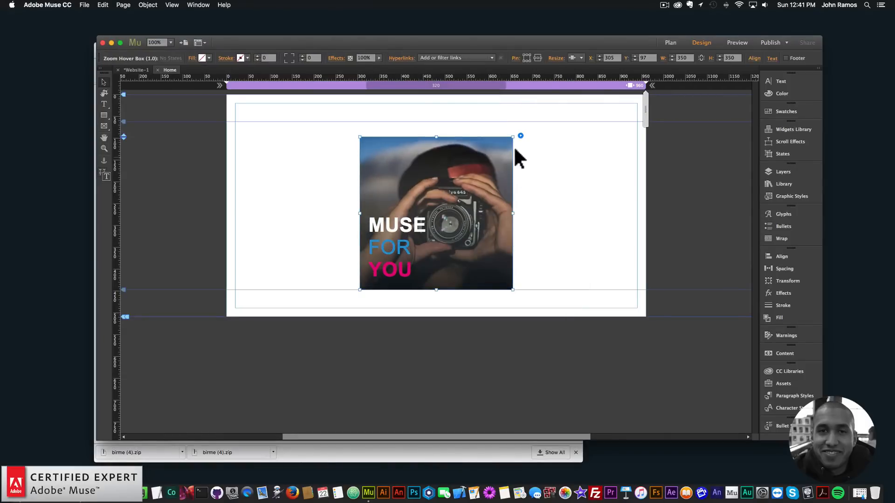
Set the Zoom Hover Box's image alternative text to "Person with a camera.".
left_click(520, 136)
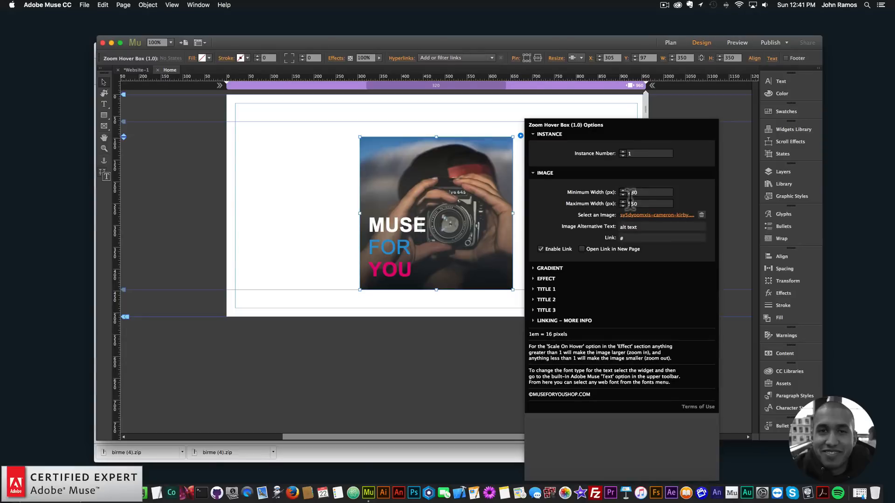
left_click(622, 226)
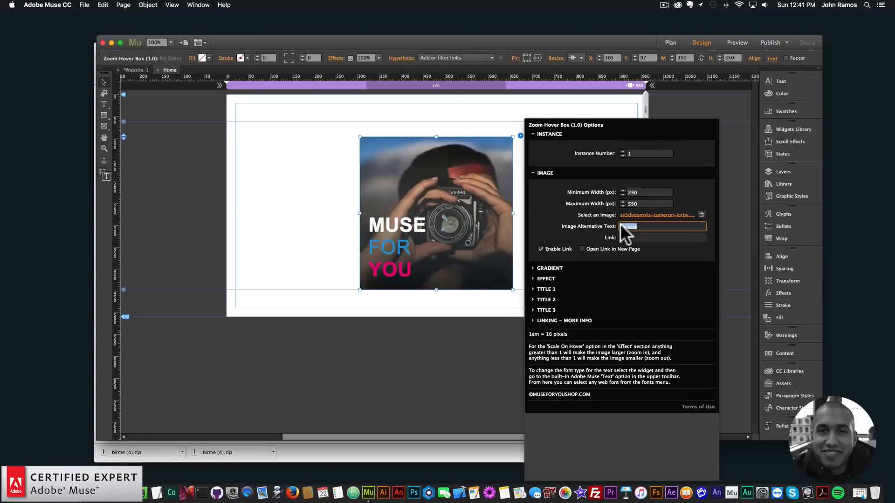
type("pe")
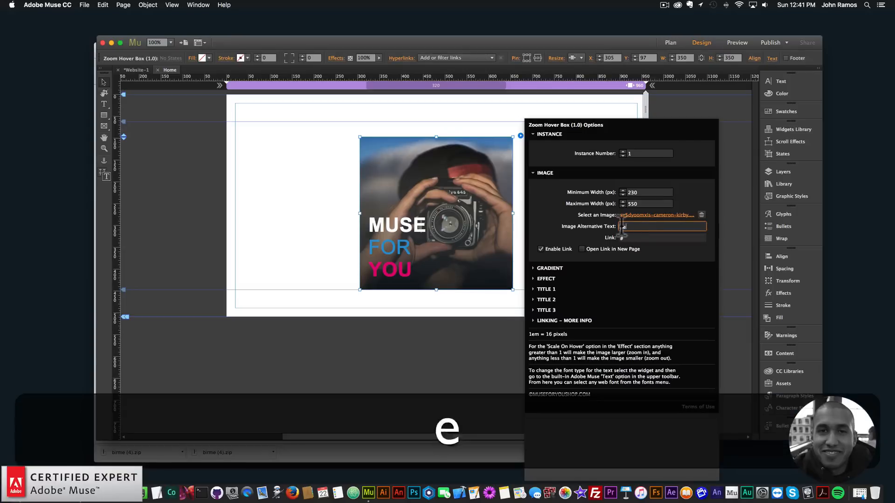
type("rson with a camera.")
key("Return")
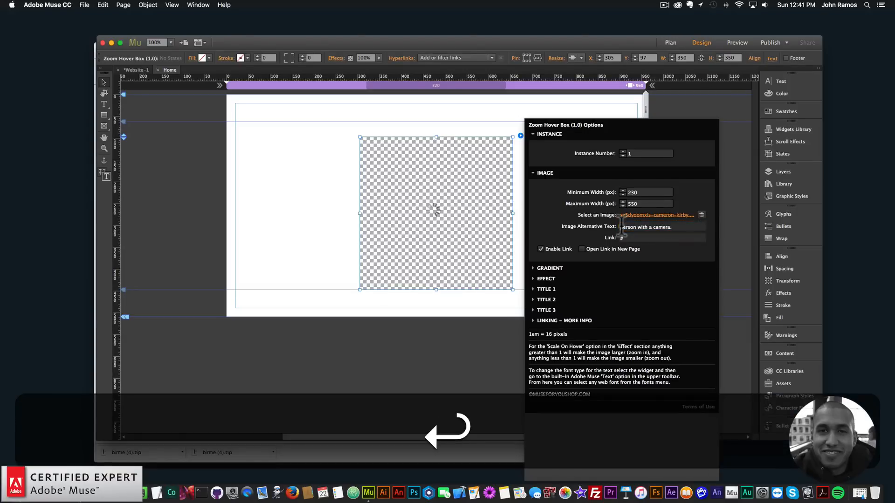
type("P")
key("Return")
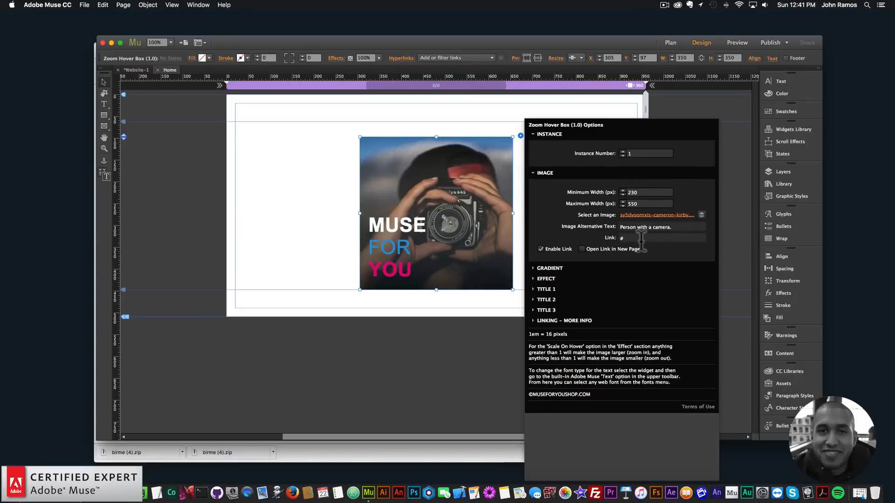
Review the linking formats in the Zoom Hover Box options and disable the image's link.
left_click(576, 322)
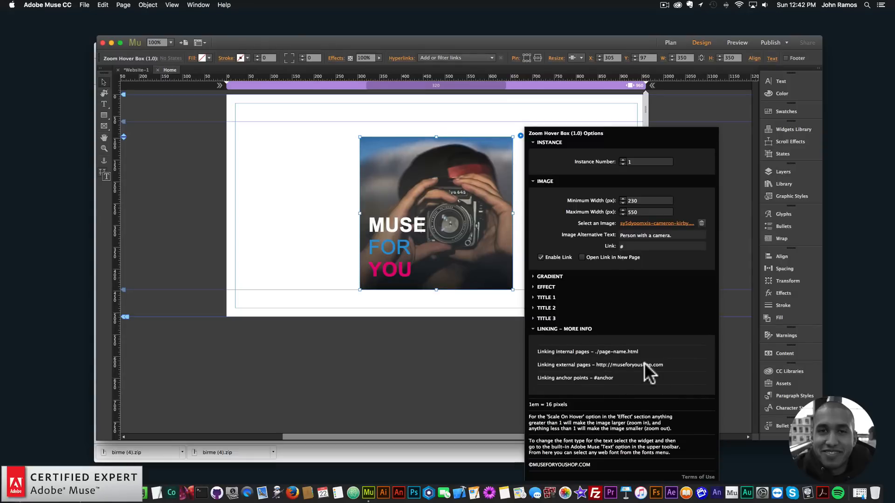
left_click(570, 327)
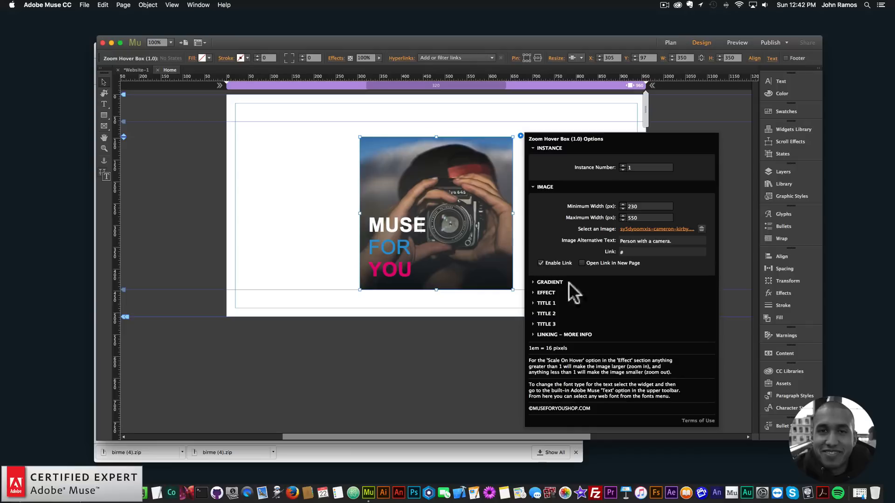
left_click(540, 263)
left_click(541, 262)
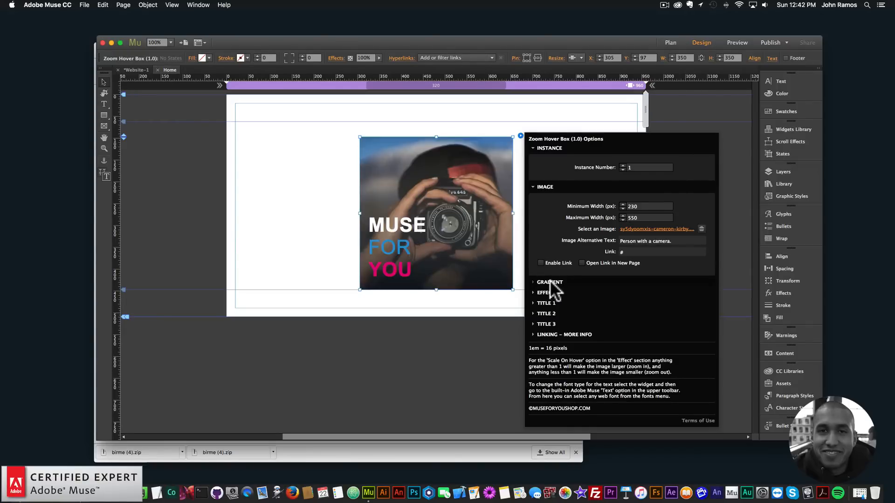
left_click(462, 209)
left_click(618, 248)
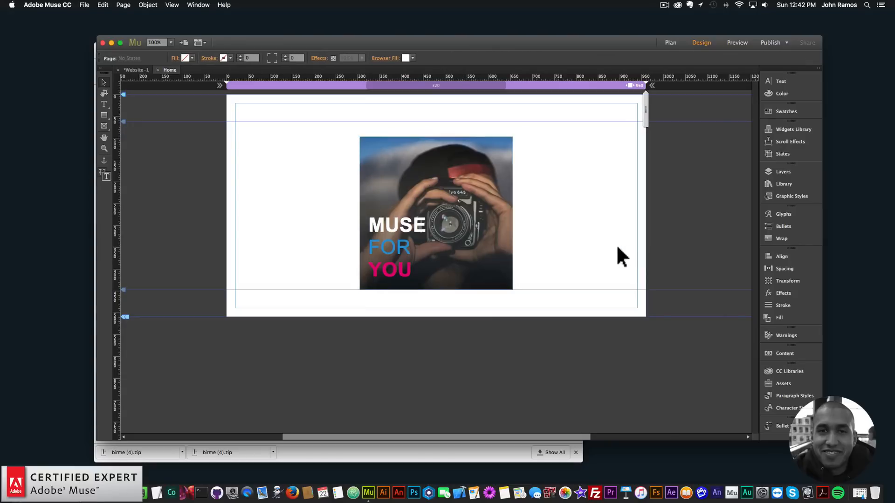
Add all five colors of My Library, starting with #0E1E28, from CC Libraries to the swatches.
left_click(779, 370)
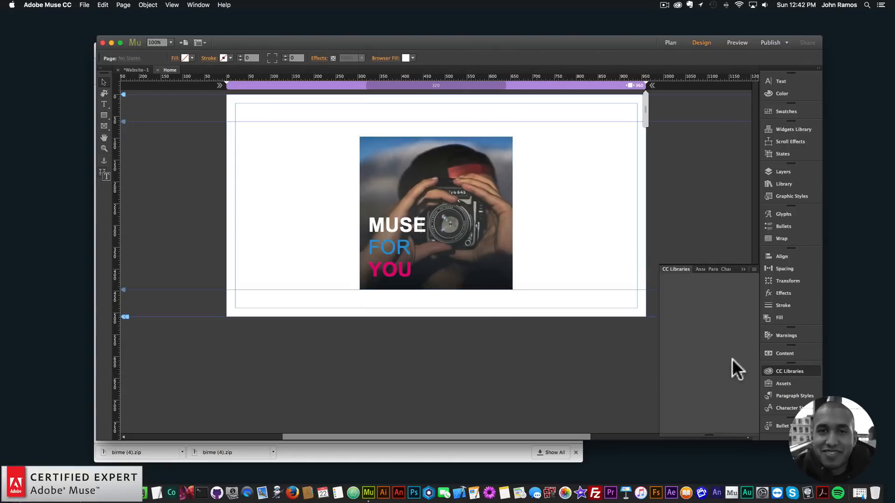
key("shift+super+z")
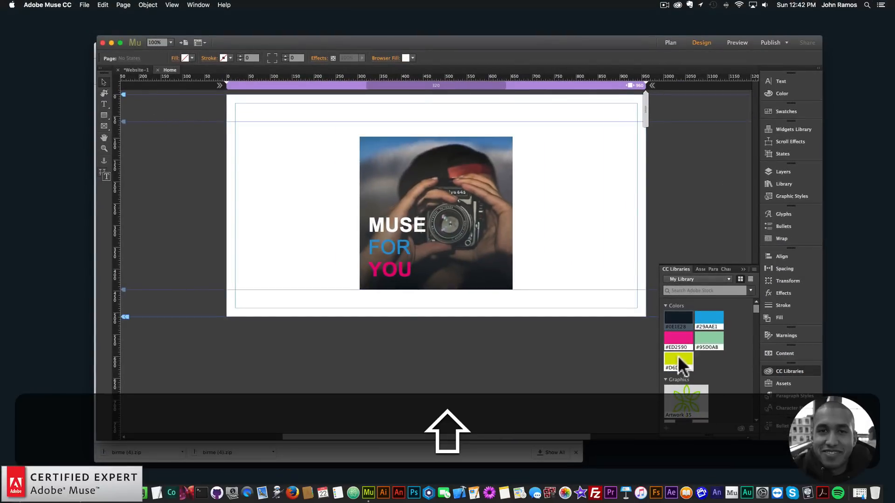
left_click(678, 358, "shift")
right_click(675, 316)
left_click(691, 320)
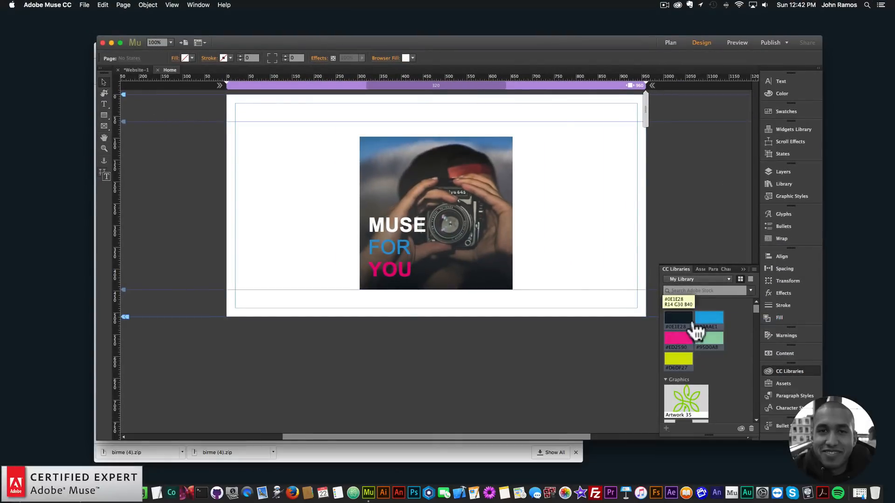
left_click(775, 371)
In the Zoom Hover Box options, set Gradient 1 Color to the library's blue swatch and Gradient 2 Color to green #95D0AB.
left_click(475, 172)
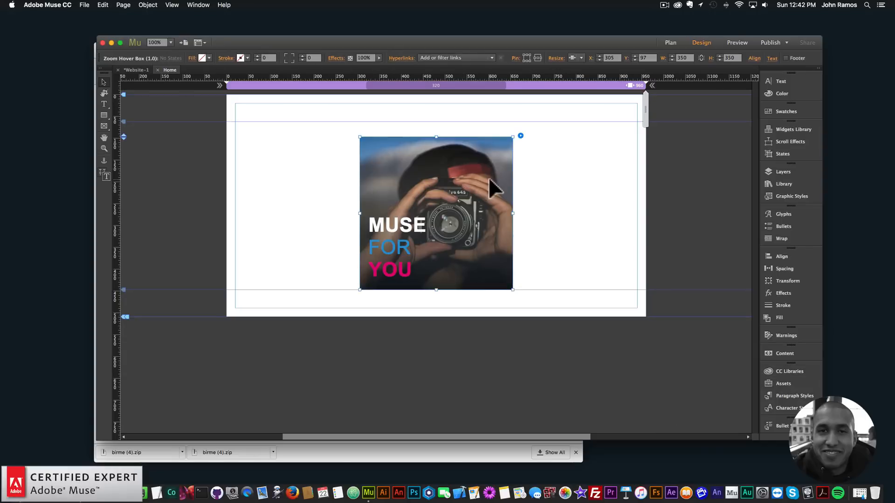
left_click(520, 136)
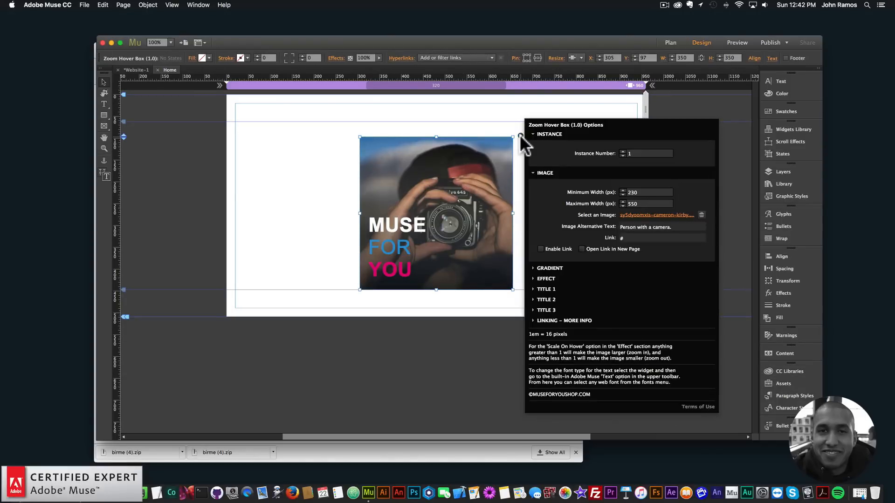
left_click(556, 268)
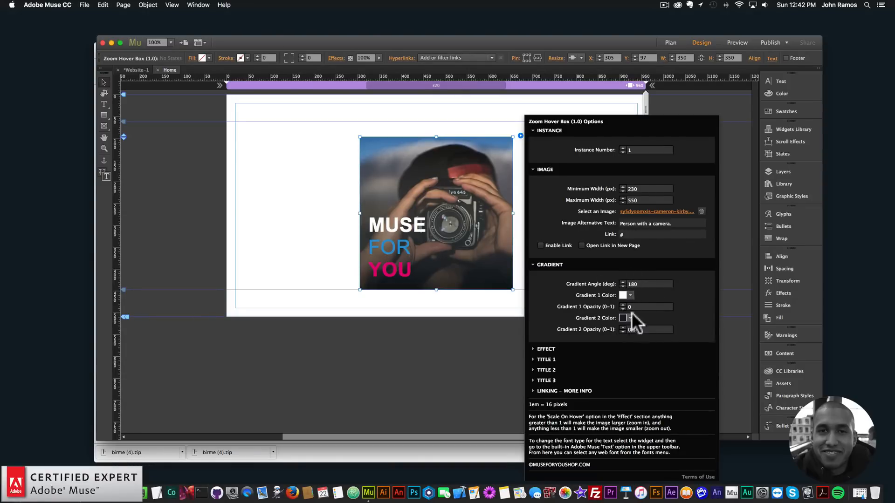
left_click(630, 296)
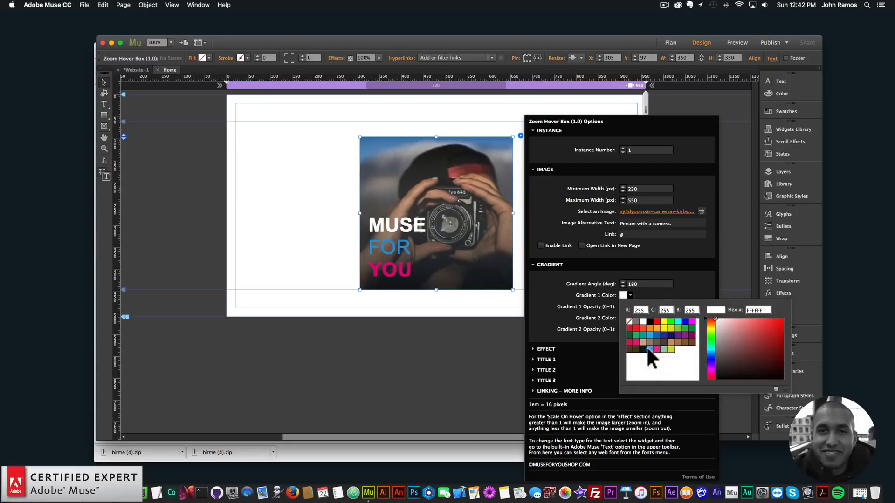
left_click(646, 346)
left_click(631, 318)
left_click(662, 369)
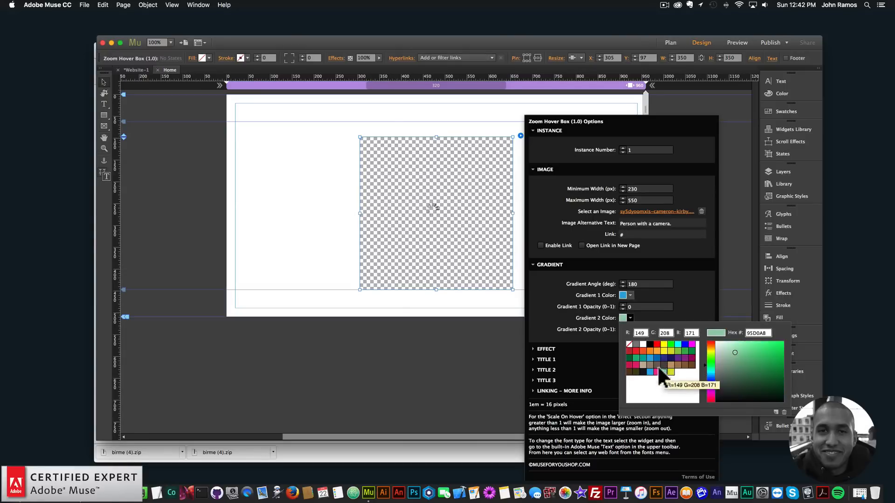
Set the Zoom Hover Box's Gradient 1 Opacity to 0.8.
left_click(653, 306)
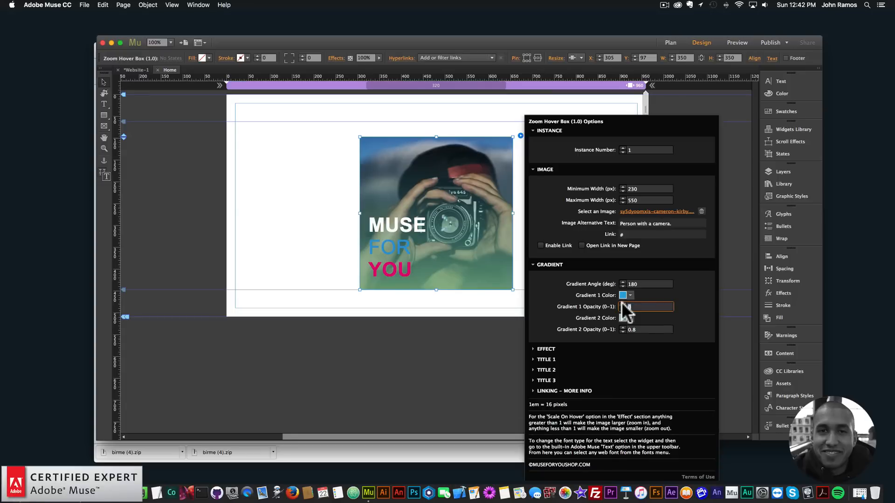
type("0.8")
key("Return")
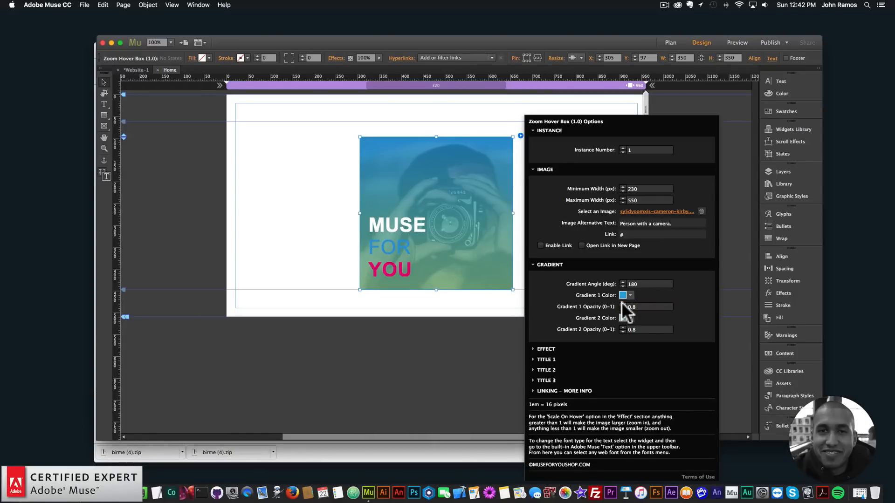
Set both Gradient 1 Opacity and Gradient 2 Opacity to 1.
left_click(642, 306)
type("1")
left_click_drag(646, 329, 611, 326)
type("1")
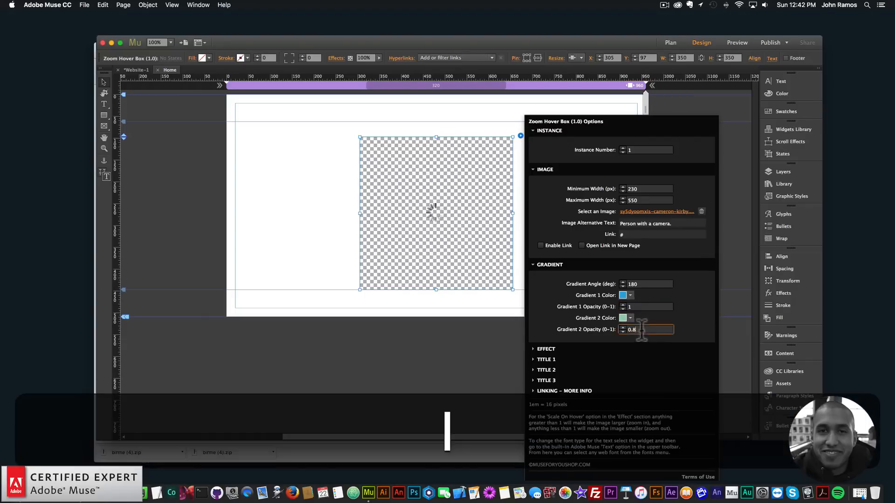
key("Return")
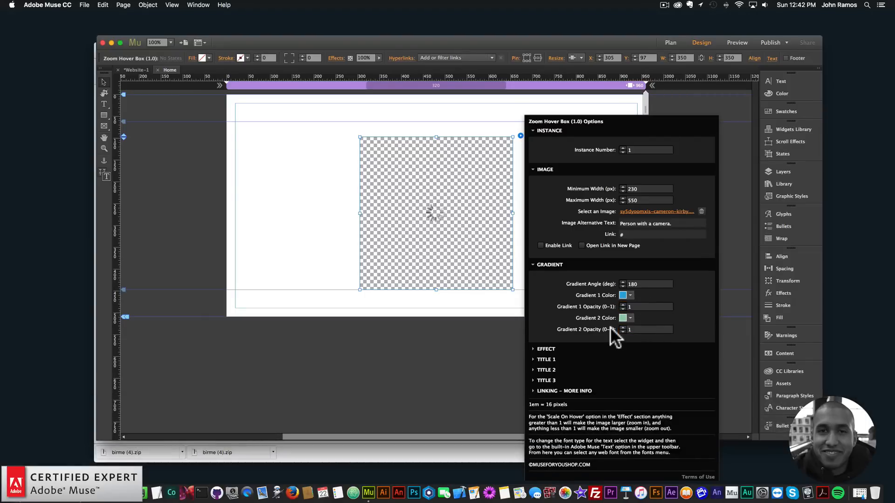
Set both Gradient 1 Opacity and Gradient 2 Opacity to 0.8.
left_click(623, 305)
type("0.8")
key("Return")
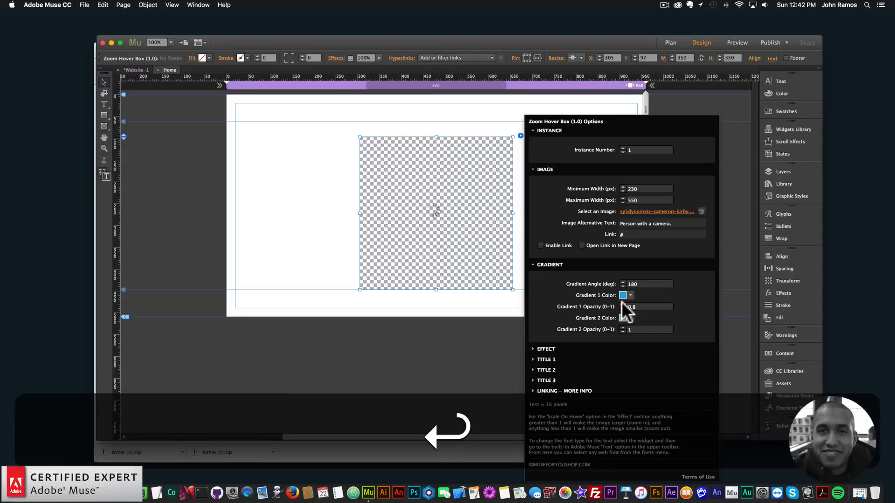
left_click_drag(658, 331, 618, 326)
type("0.8")
key("Return")
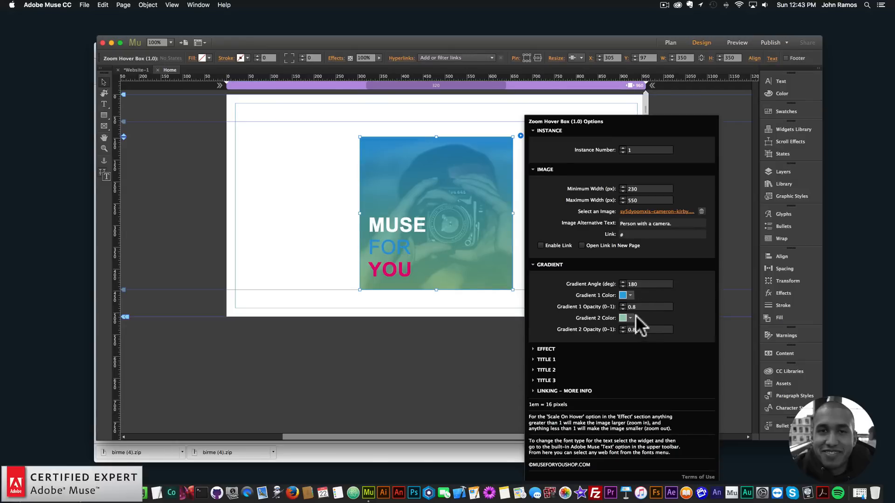
Set the Zoom Hover Box's gradient angle to 245 degrees and preview the page in Chrome.
left_click(638, 284)
type("245")
key("Return")
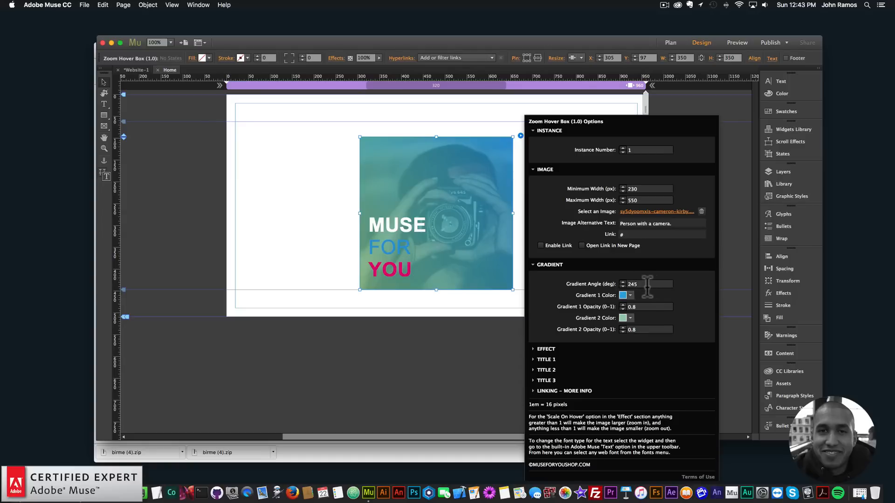
left_click(311, 167)
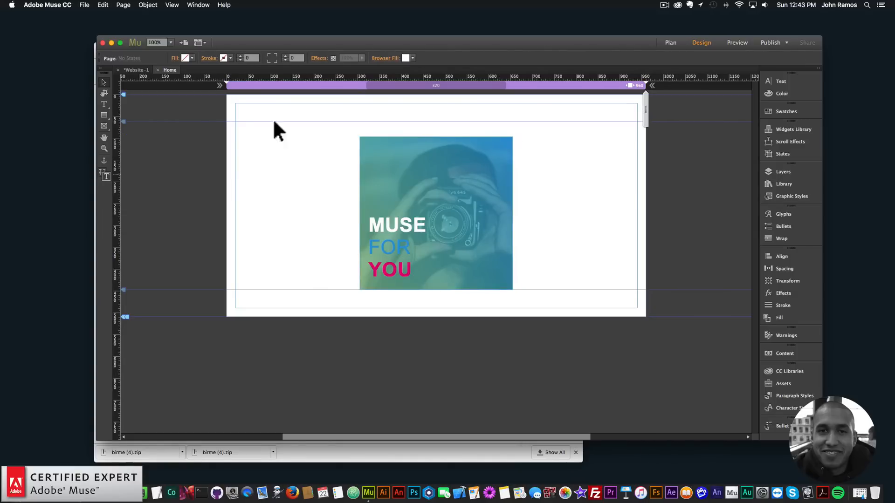
left_click(84, 5)
left_click(123, 142)
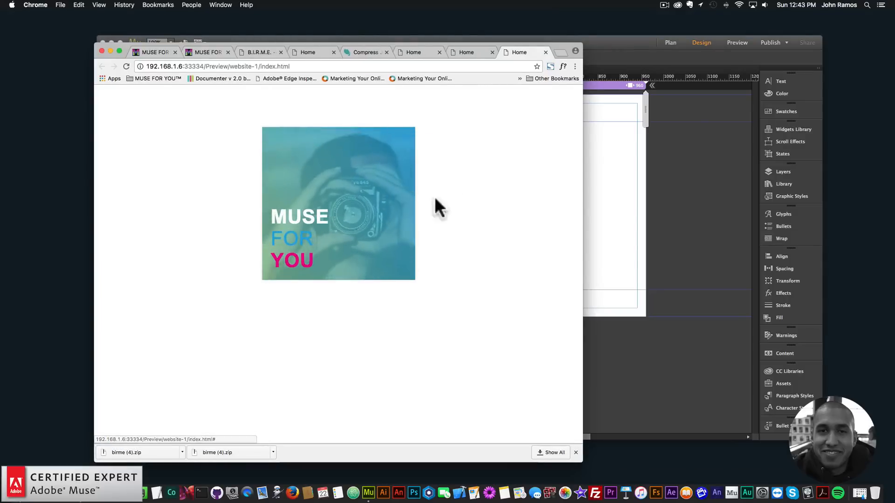
left_click(605, 201)
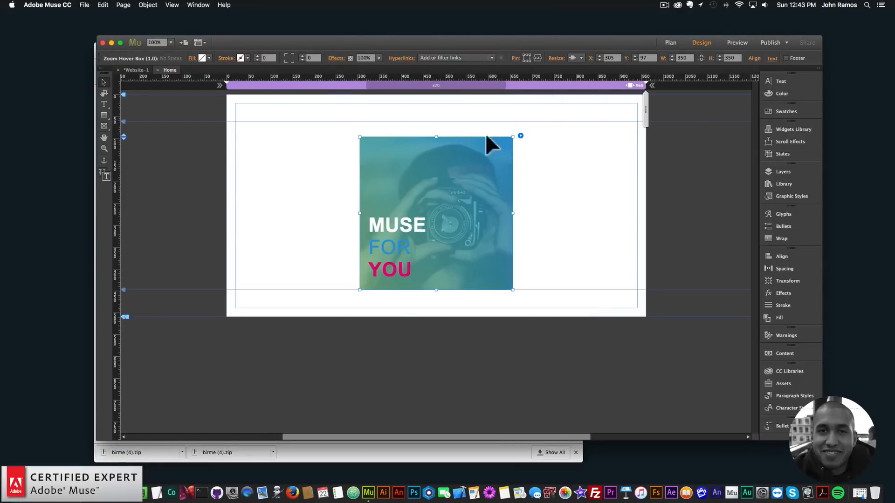
left_click(393, 455)
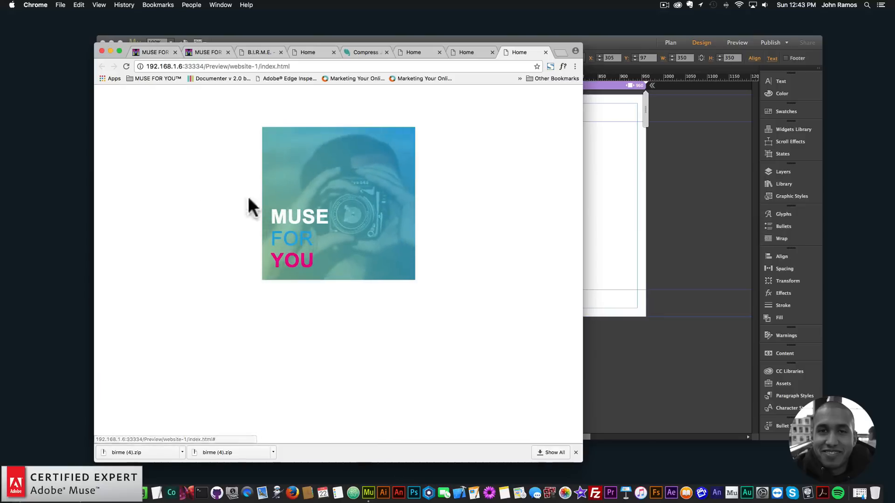
Return to Muse and review the Zoom Hover Box's gradient and effect settings, including the background color and effect hover speed.
left_click(622, 189)
left_click(492, 171)
left_click(519, 136)
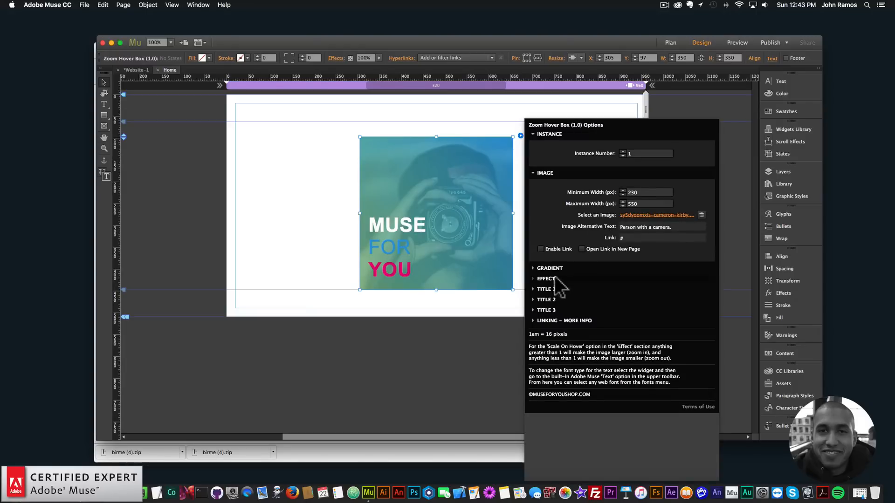
left_click(555, 268)
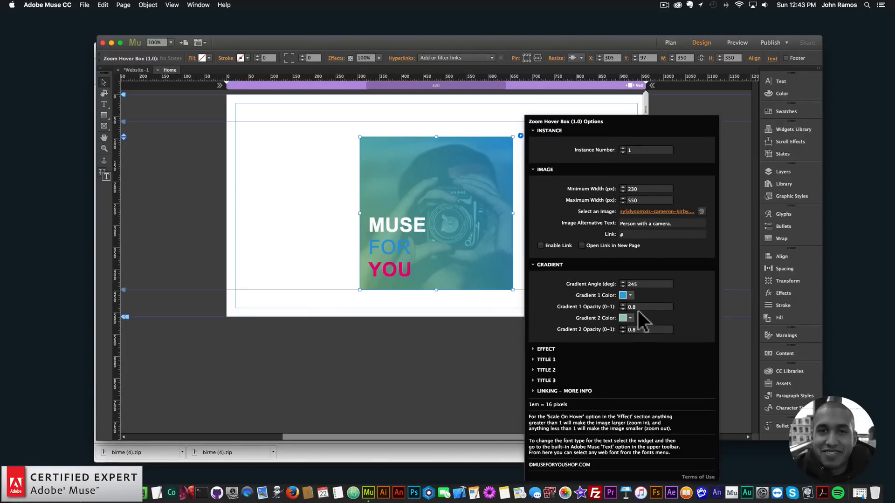
left_click(557, 264)
left_click(549, 274)
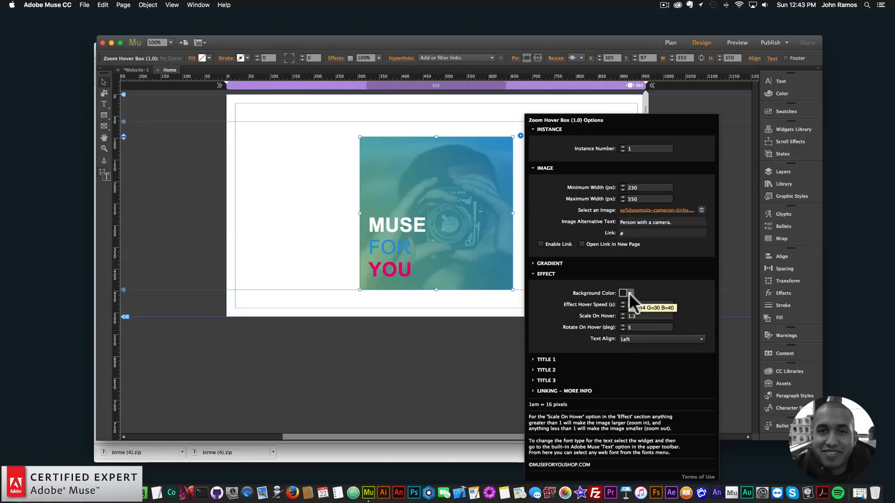
left_click(631, 306)
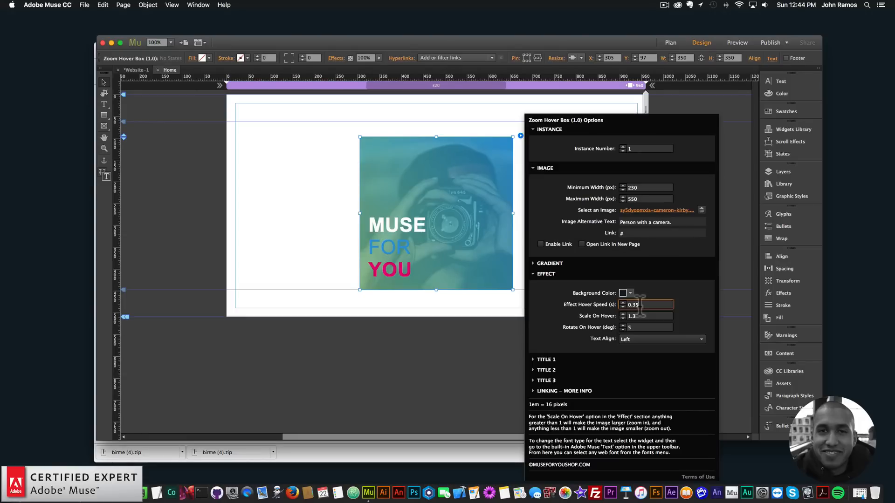
left_click_drag(641, 306, 627, 305)
left_click(642, 306)
Set the effect's Scale On Hover to 1 and preview the page in Chrome.
key("Tab")
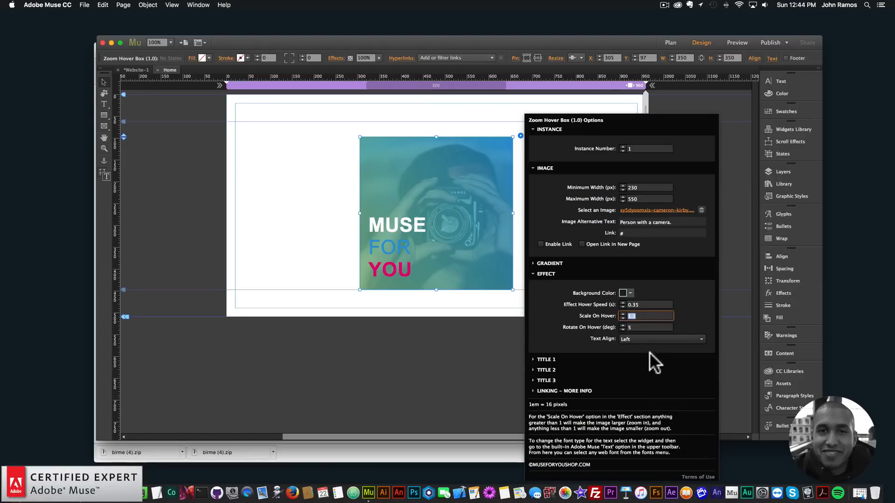
type("1")
key("Return")
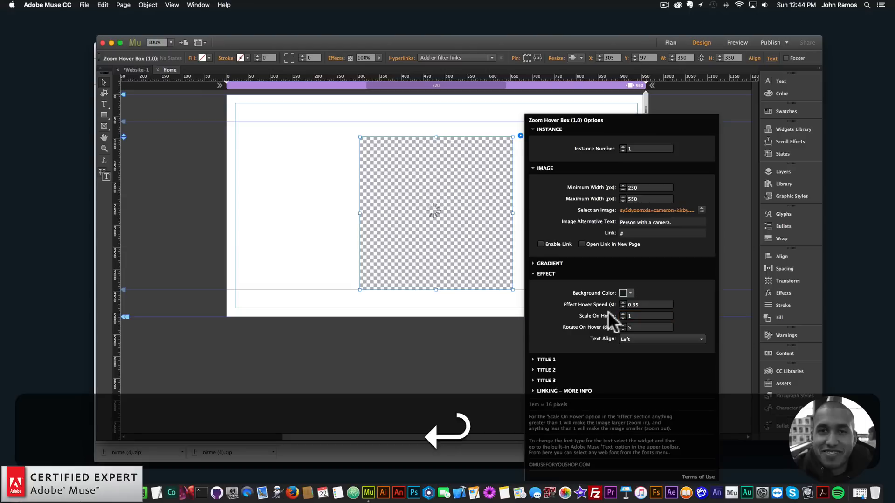
left_click(272, 207)
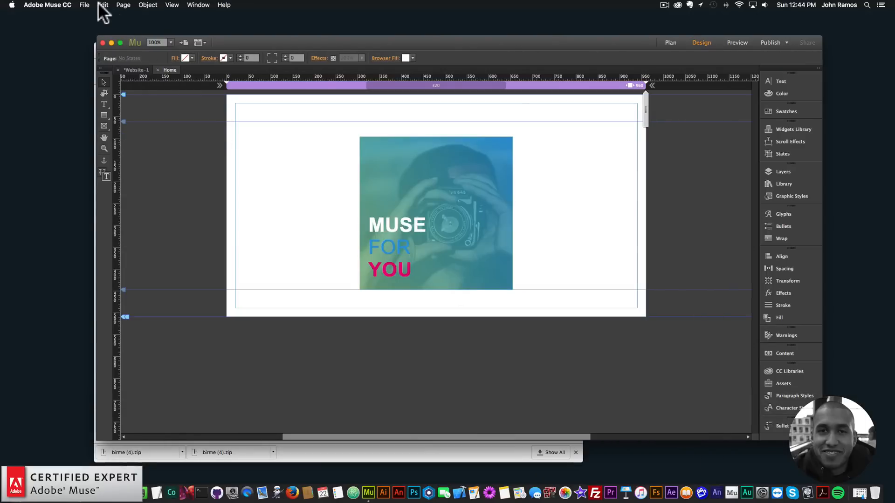
left_click(85, 5)
left_click(114, 145)
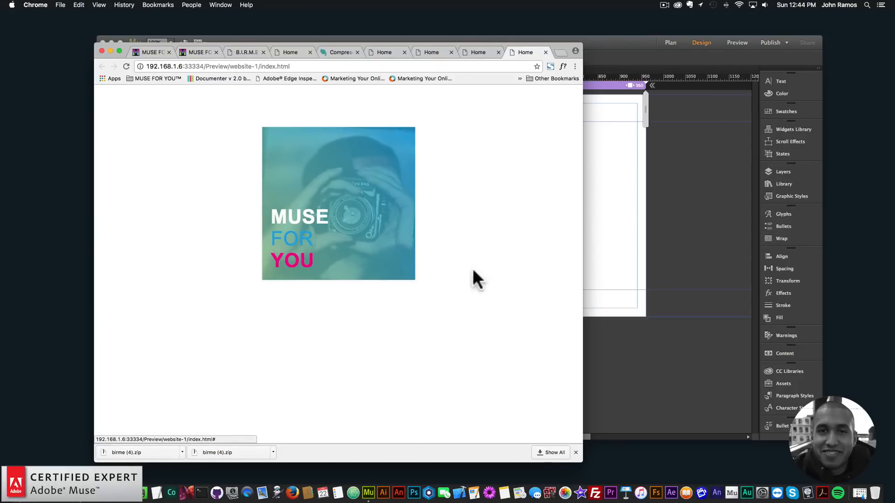
Return to Muse and set the Zoom Hover Box's Scale On Hover to 2.
left_click(667, 205)
left_click(518, 136)
left_click(544, 279)
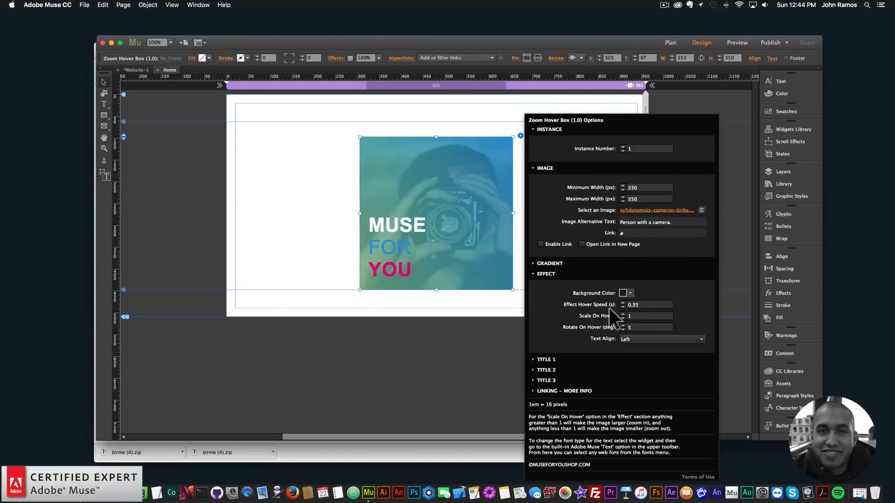
double_click(670, 316)
type("2")
key("Return")
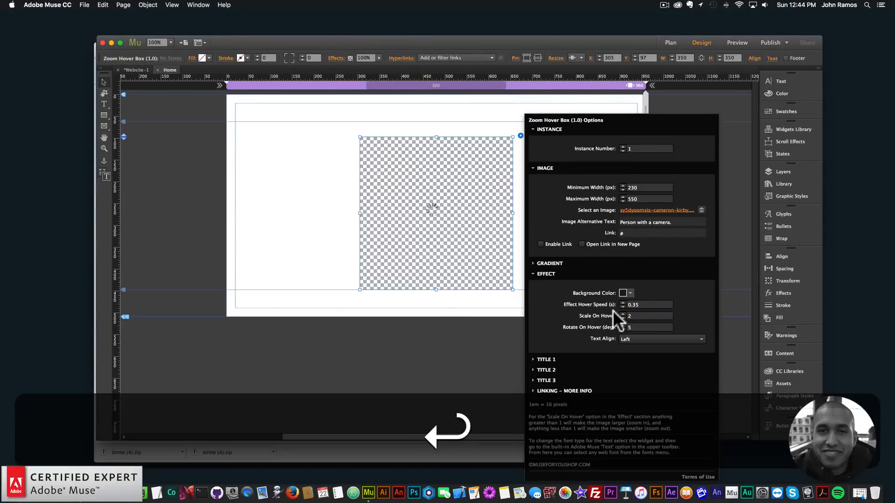
Set Rotate On Hover to 720 degrees and preview the page in Chrome.
left_click(633, 327)
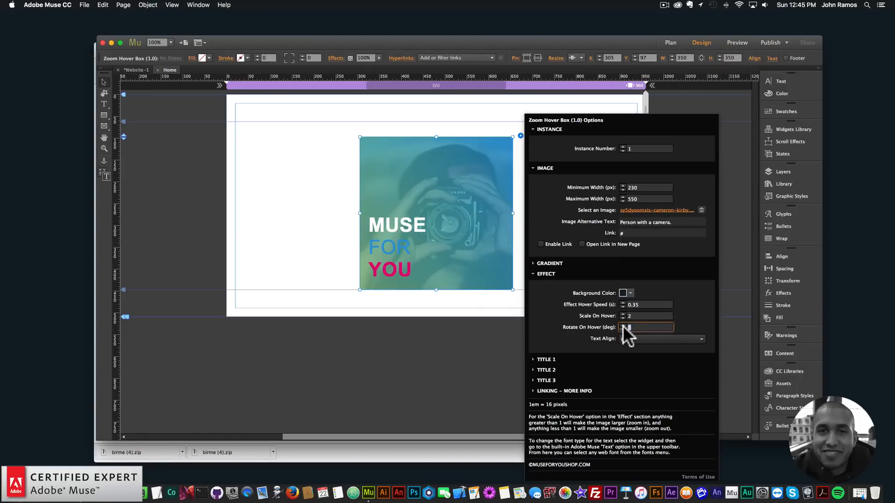
type("720")
key("Return")
left_click(281, 169)
left_click(86, 5)
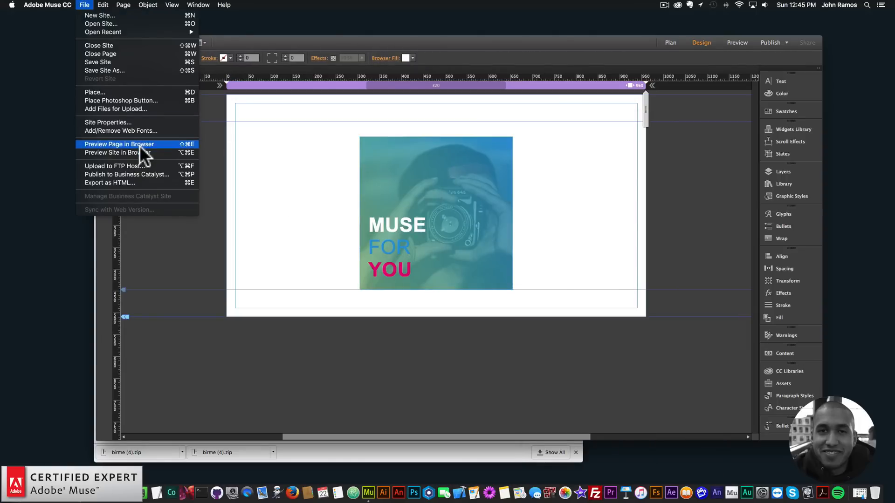
left_click(139, 146)
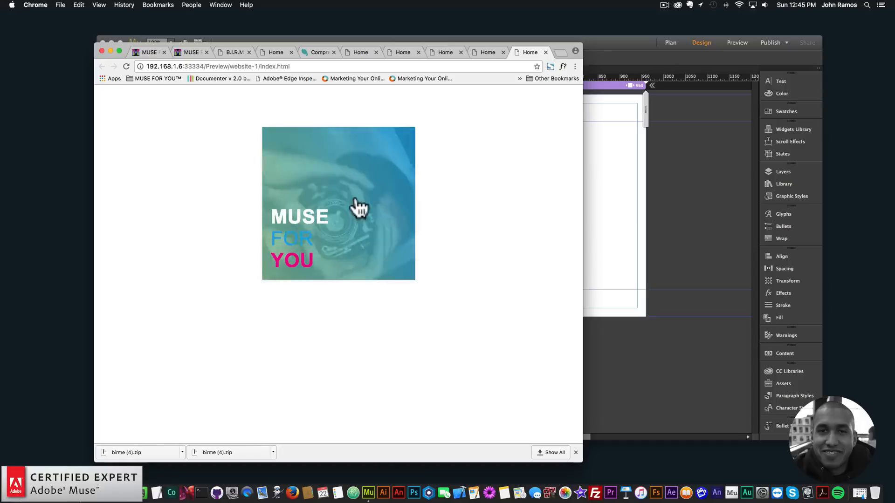
Return to Muse, set the Zoom Hover Box's Effect Hover Speed to 2 seconds, and preview the page in Chrome.
left_click(627, 198)
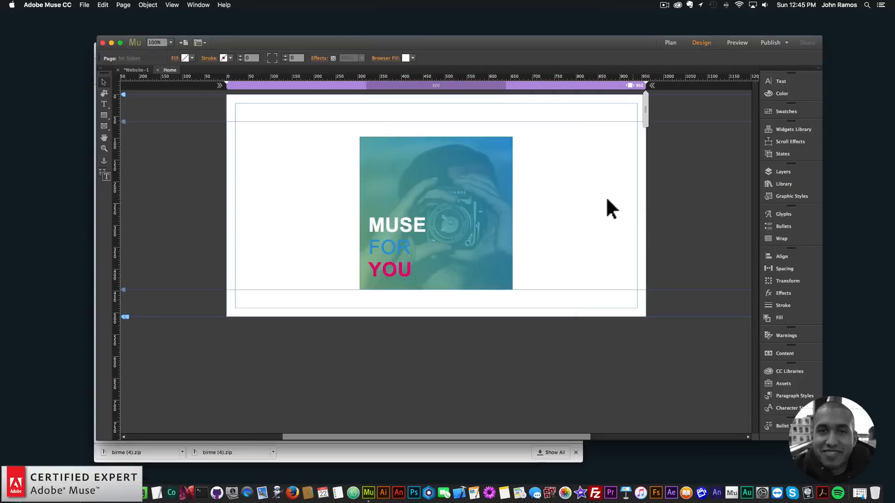
left_click(520, 136)
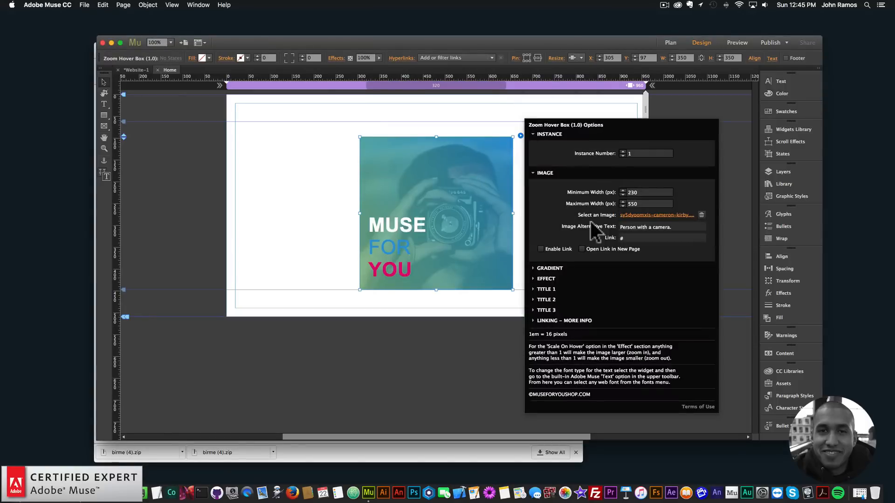
left_click(549, 275)
left_click(624, 304)
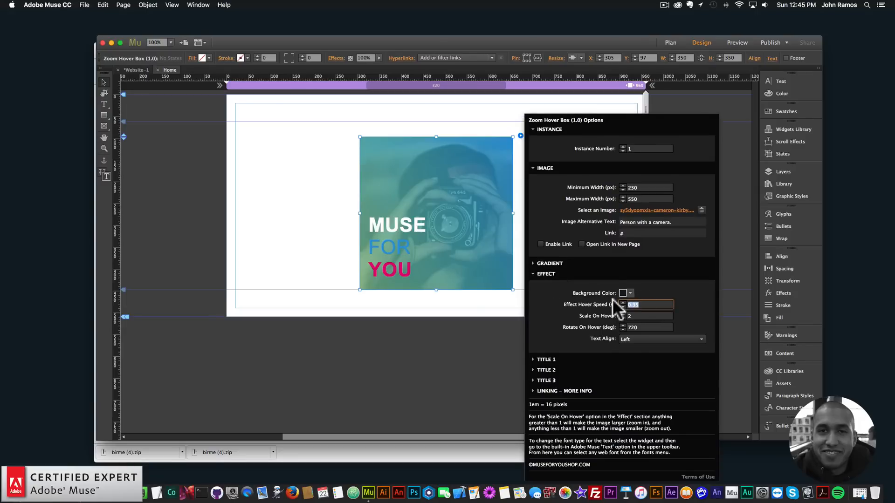
type("2")
key("Return")
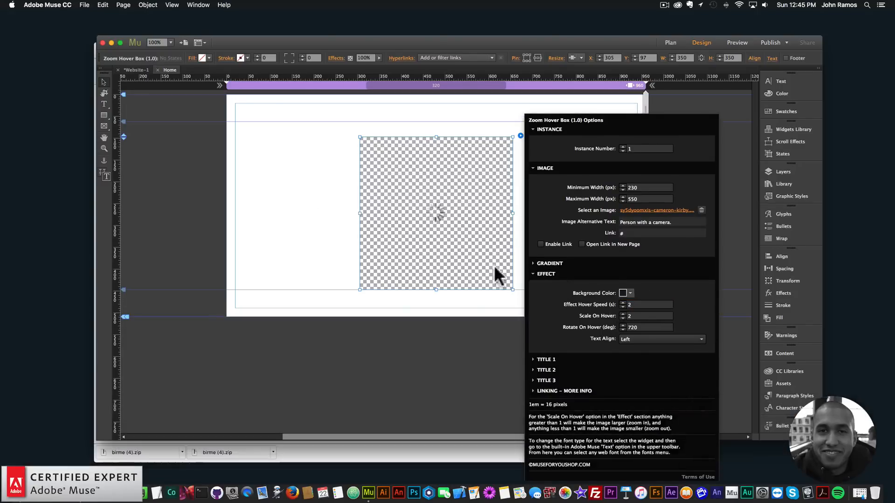
left_click(289, 183)
left_click(85, 5)
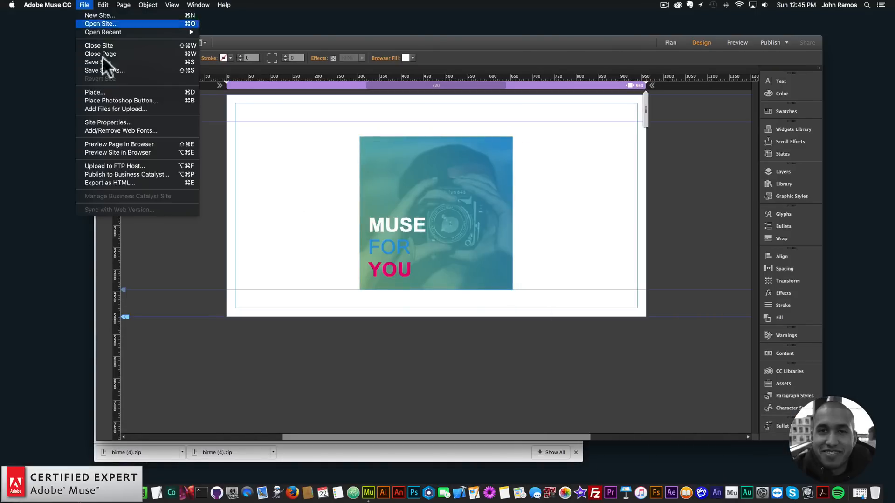
left_click(122, 145)
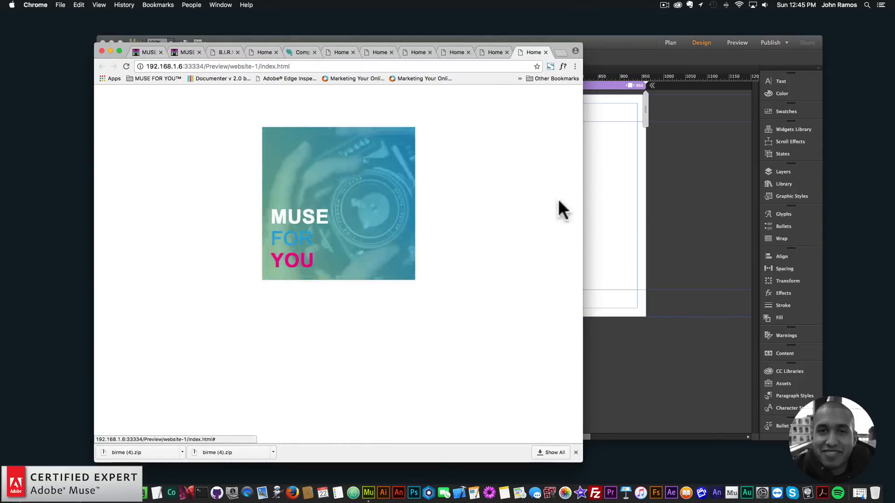
Return to Muse and set the Zoom Hover Box's Rotate On Hover to 45 degrees.
left_click(643, 200)
left_click(455, 189)
left_click(520, 136)
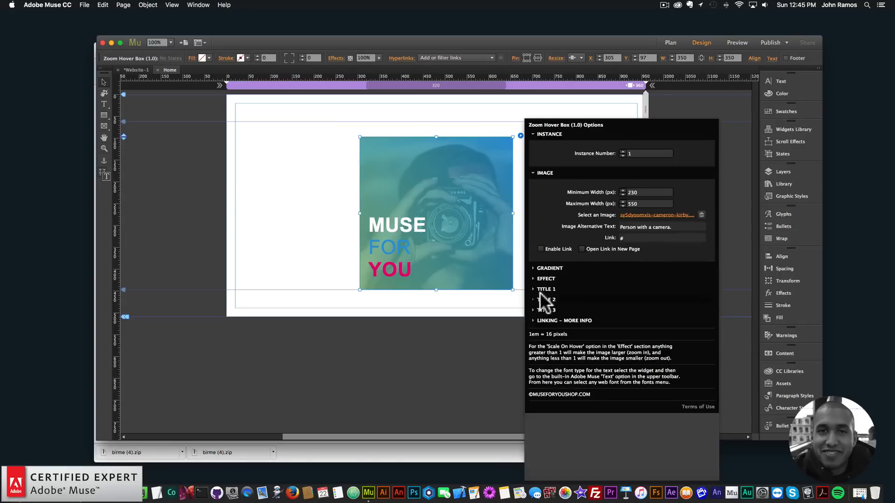
left_click(548, 279)
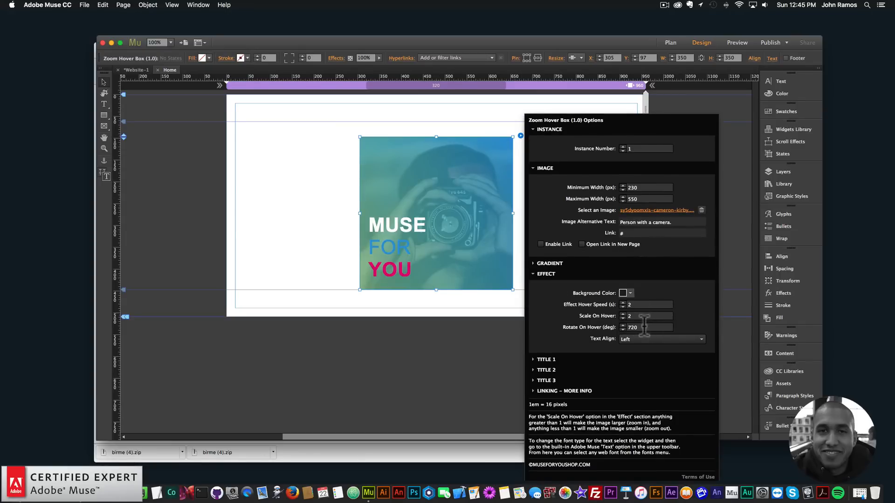
left_click_drag(644, 327, 622, 321)
type("45")
key("Return")
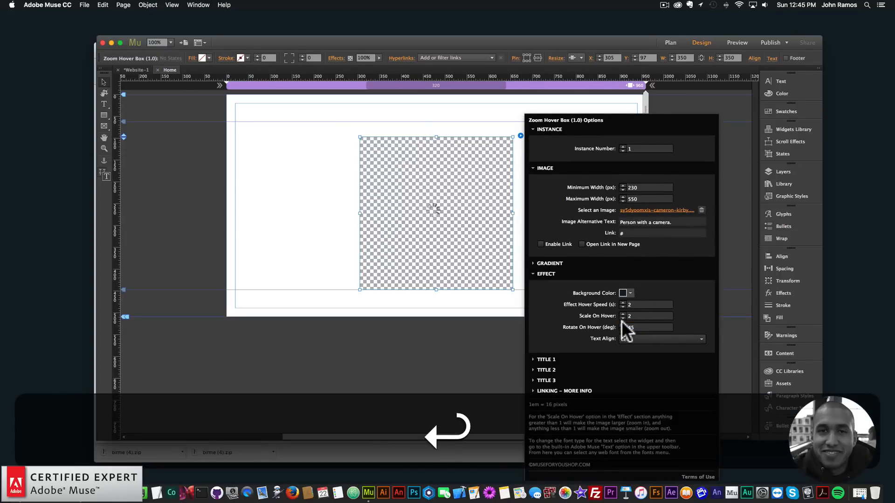
Set the Effect Hover Speed to 0.35 seconds and preview the page in Chrome.
left_click(619, 302)
type("0.35")
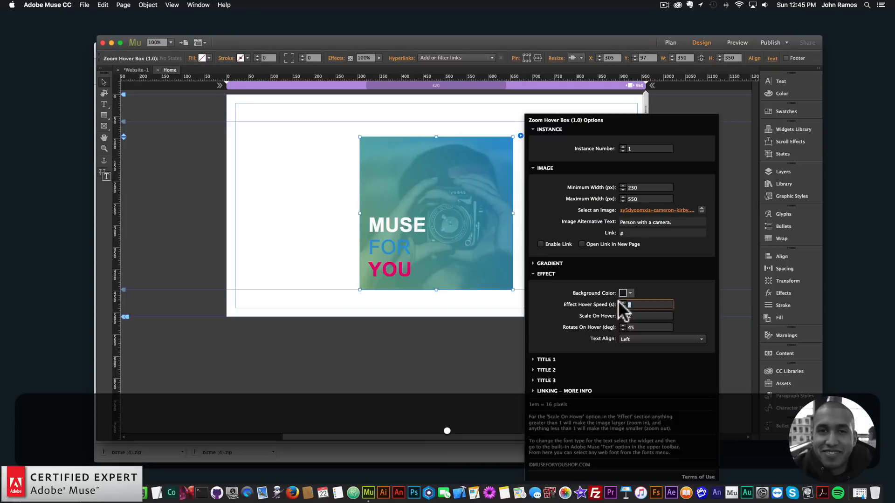
key("Return")
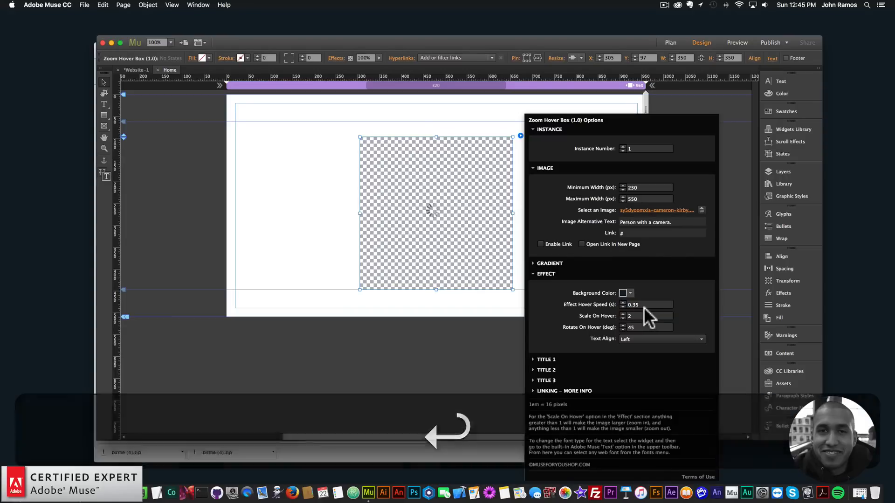
left_click(638, 315)
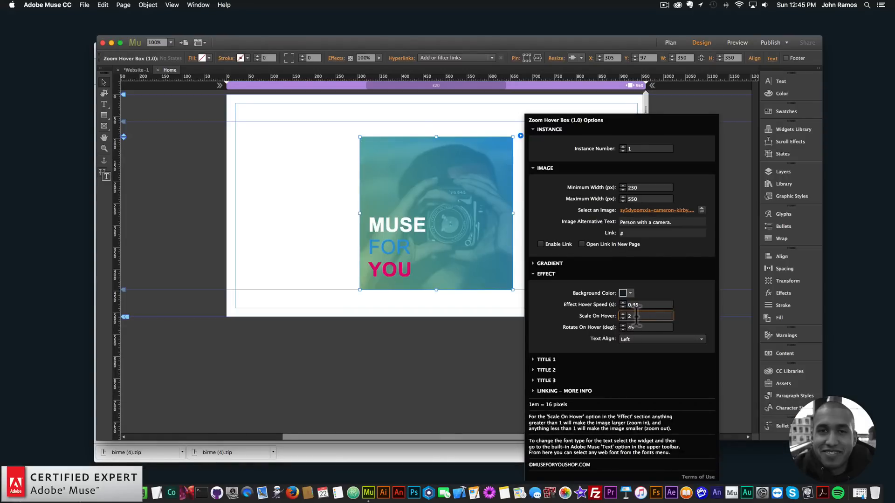
left_click(299, 165)
left_click(84, 5)
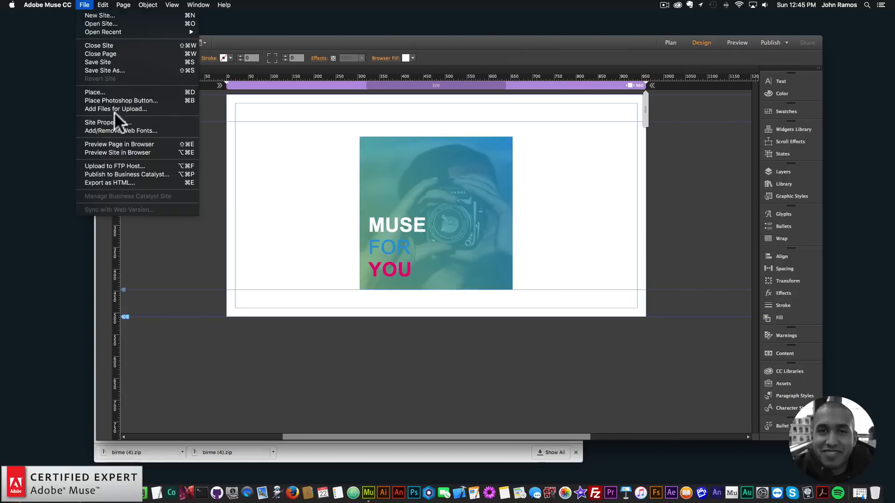
left_click(121, 142)
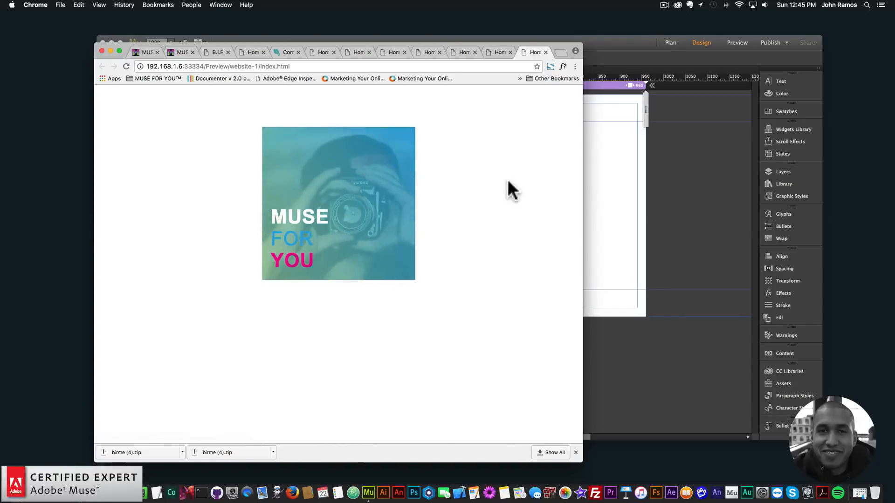
Return to Muse and open the Effect settings of the Zoom Hover Box.
left_click(657, 187)
left_click(491, 178)
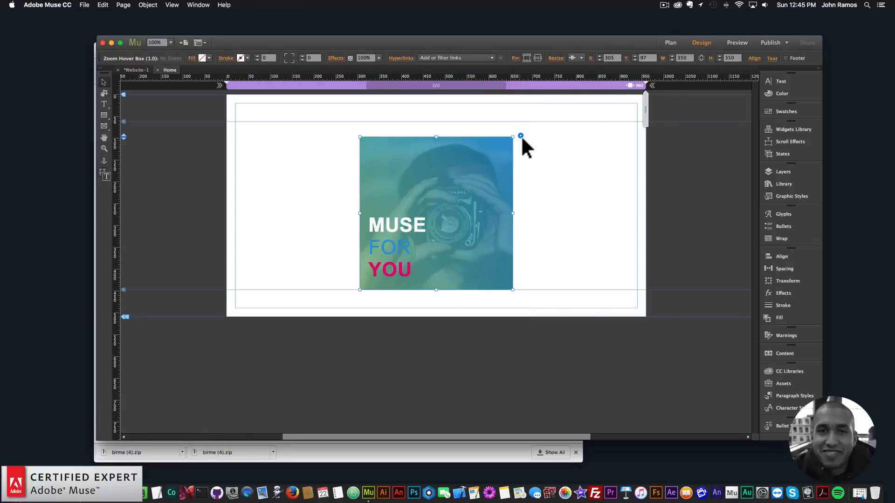
left_click(519, 136)
left_click(545, 278)
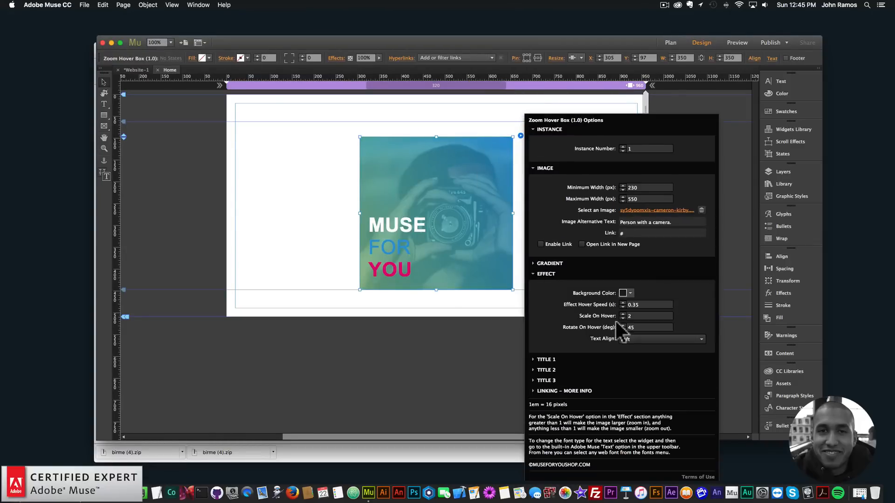
Try Center and Right as the Text Align of the widget's titles and restore it to Left.
left_click(634, 339)
left_click(633, 354)
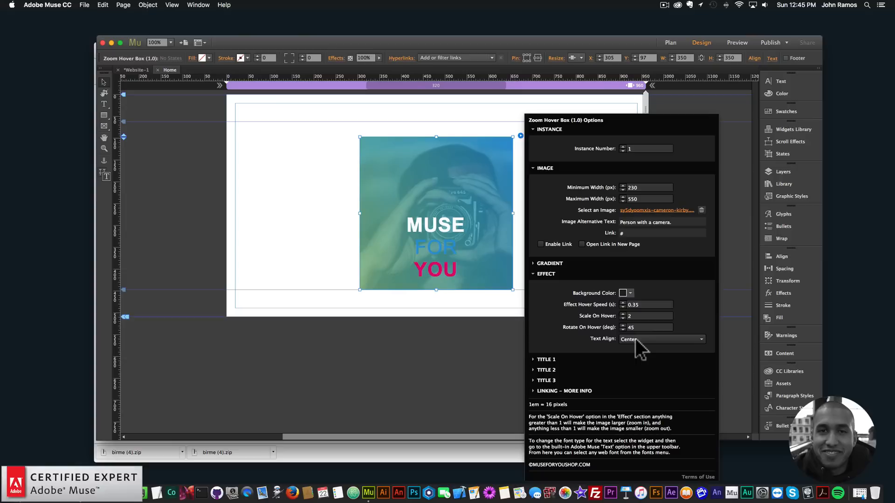
left_click(635, 339)
left_click(630, 357)
left_click(635, 341)
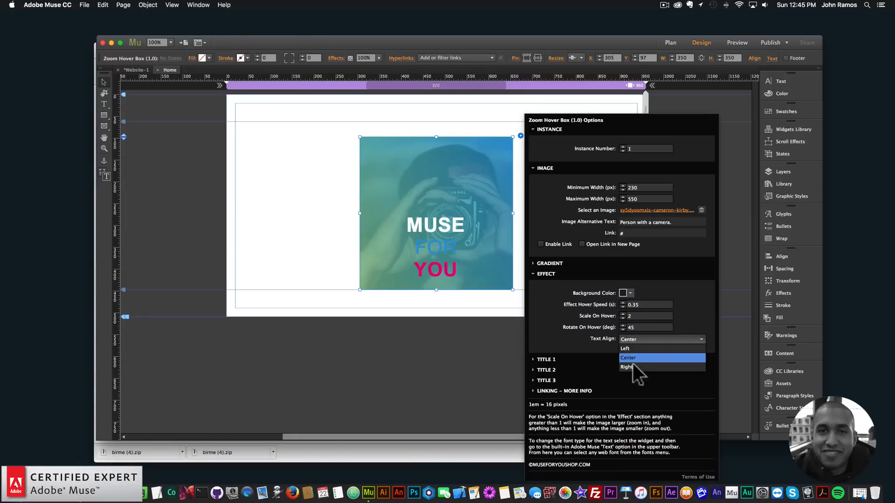
left_click(632, 367)
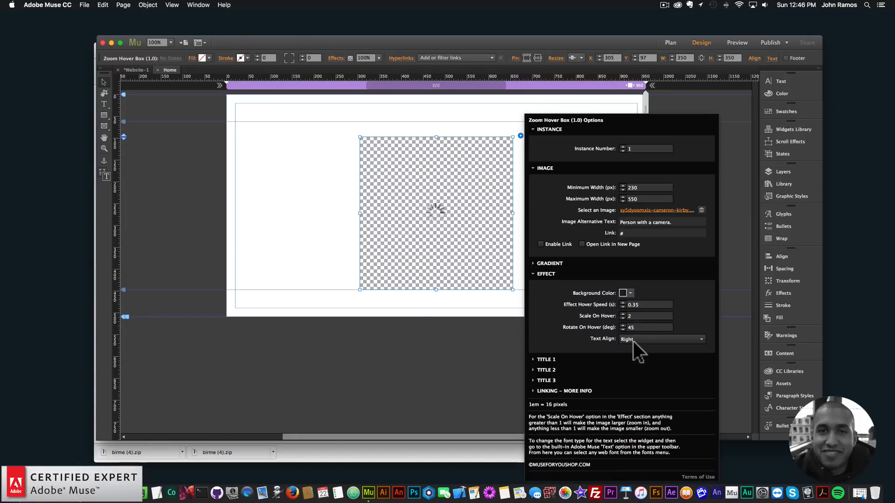
left_click(635, 339)
left_click(629, 348)
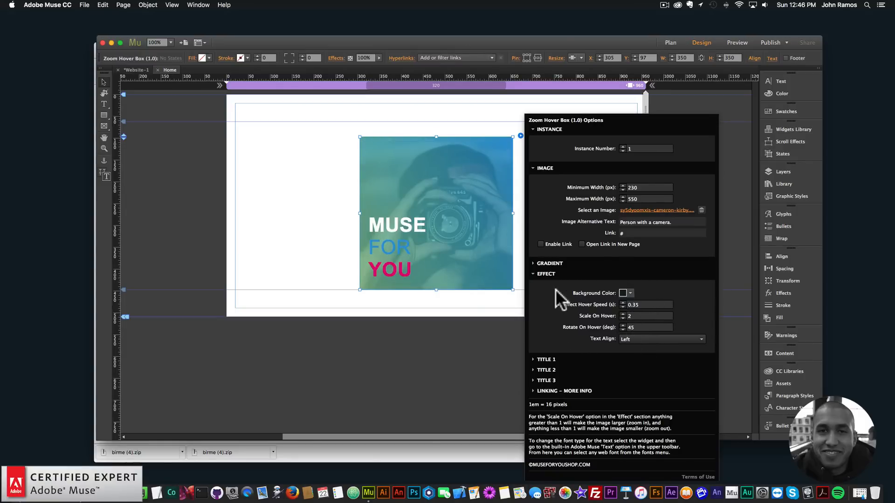
Open the Title 1 settings of the Zoom Hover Box and its font size for editing.
left_click(546, 359)
left_click(645, 292)
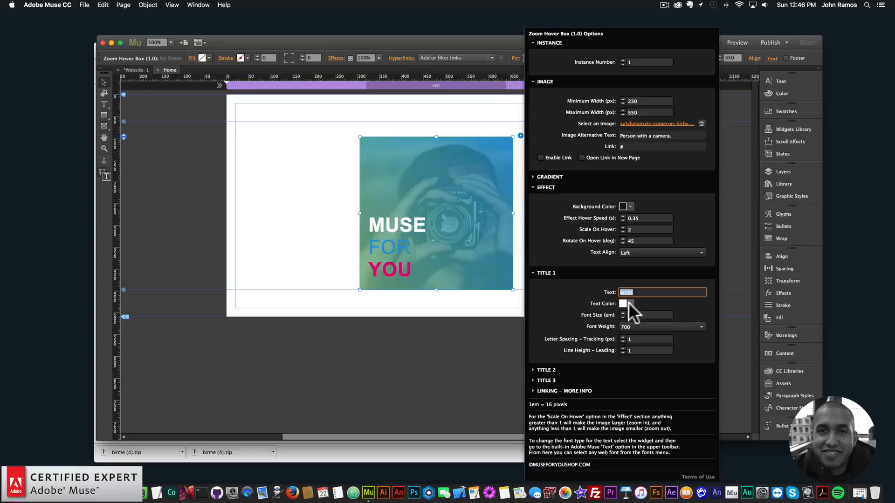
left_click(652, 315)
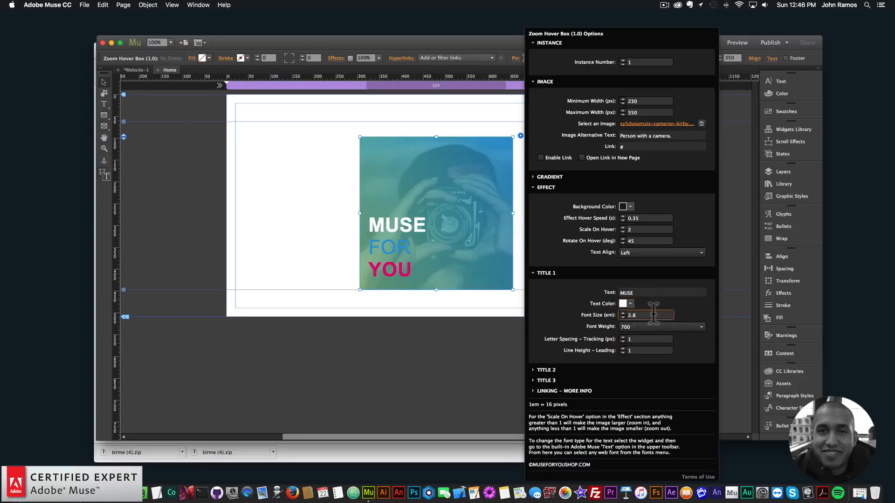
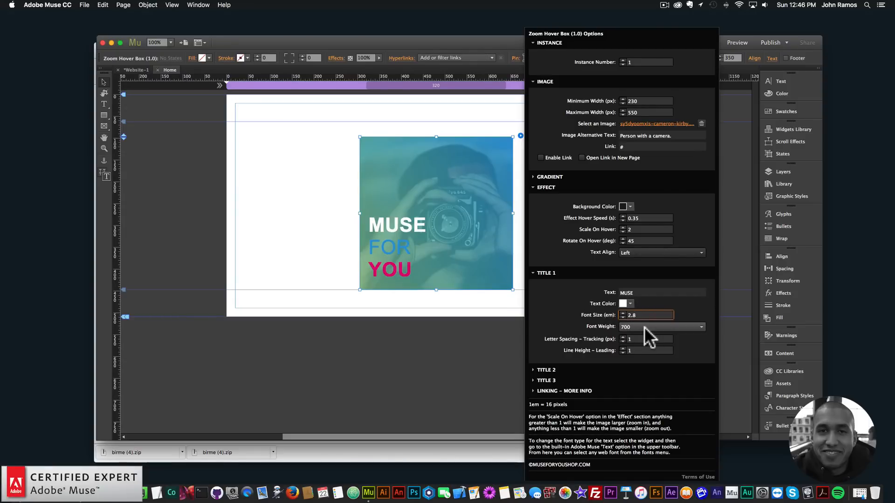
Check the Title 1 font weight options and set the title's letter spacing to 5 px.
left_click(644, 326)
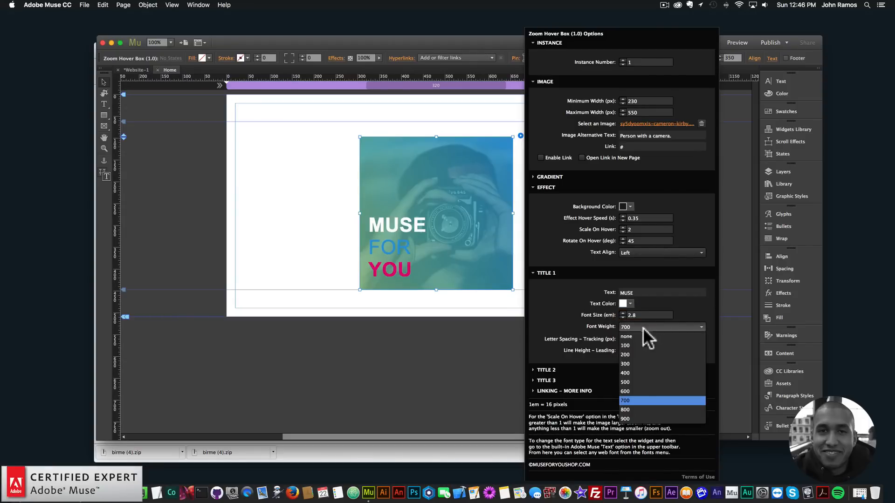
left_click(588, 329)
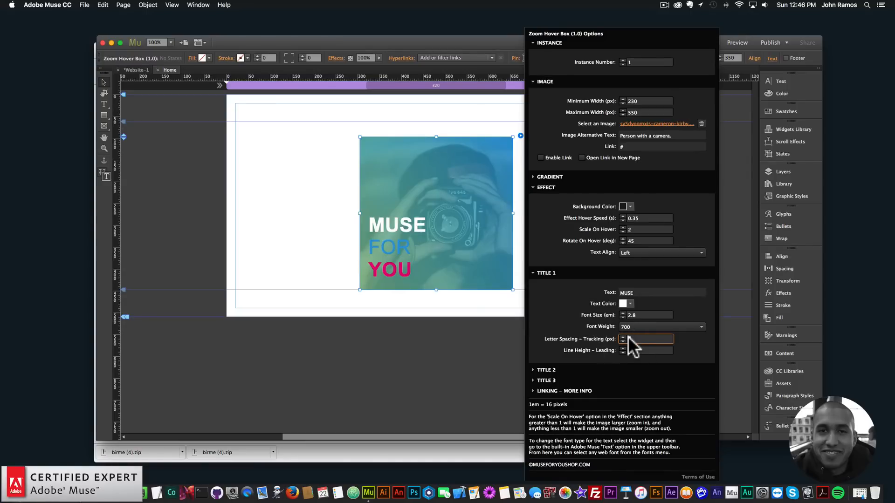
key("Return")
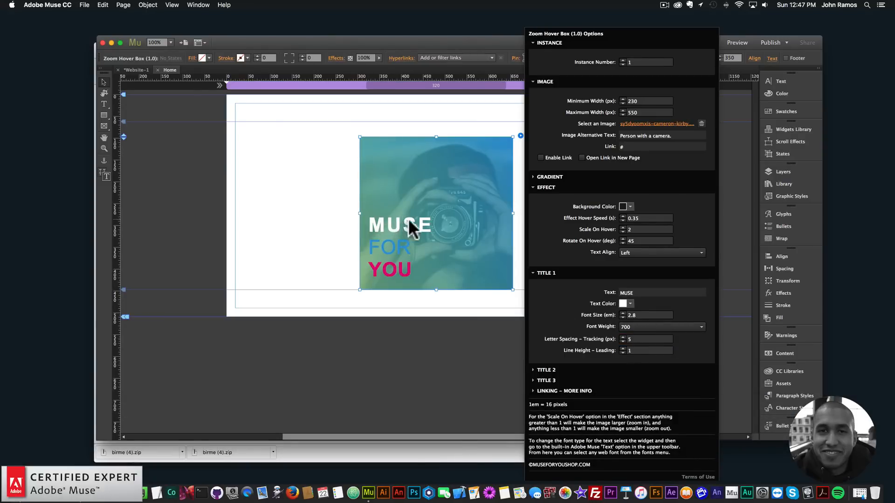
key("shift+super+z")
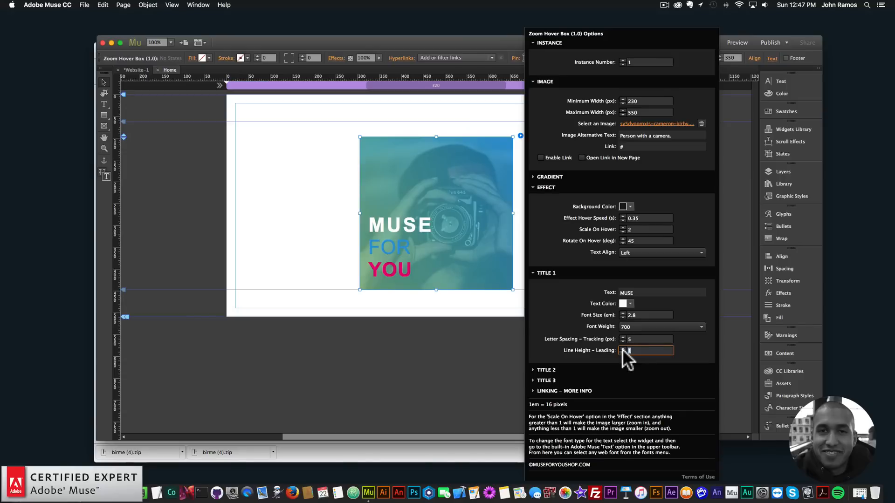
Try line heights of 3 and 2.8 for Title 1 and set the value back to 1.
key("Return")
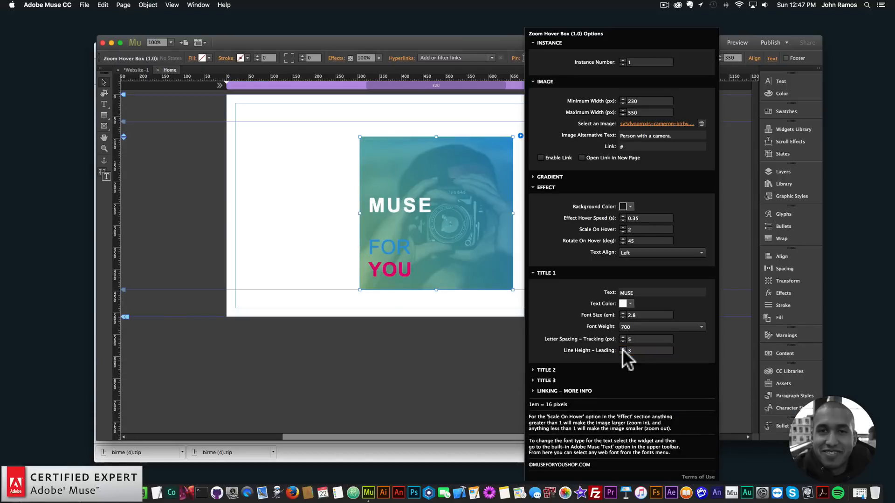
left_click_drag(637, 352, 620, 351)
type("1")
key("Return")
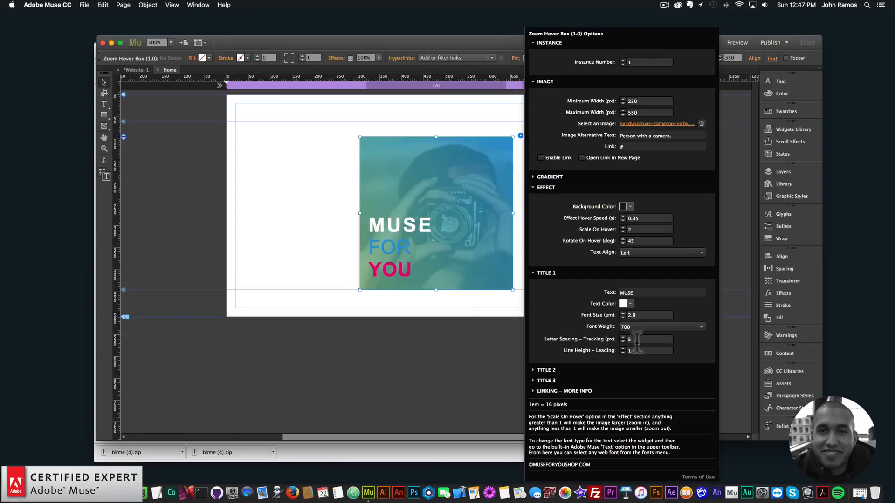
type("2.8")
key("Return")
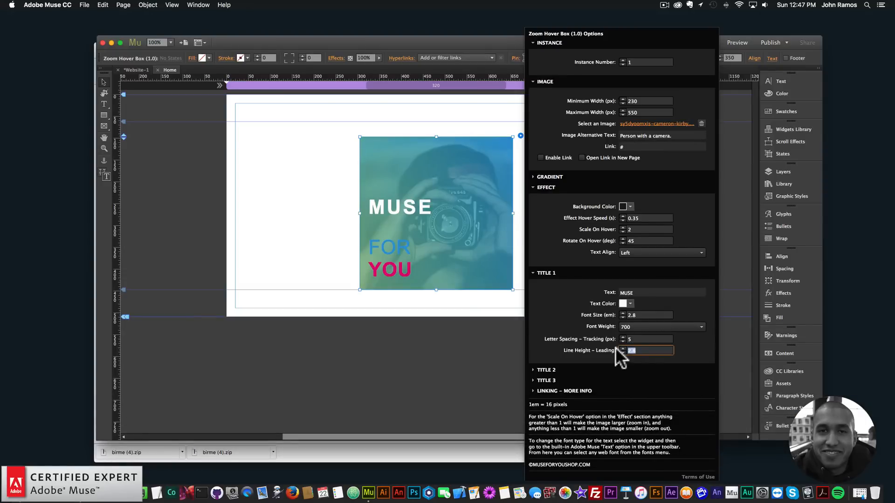
type("1")
key("Return")
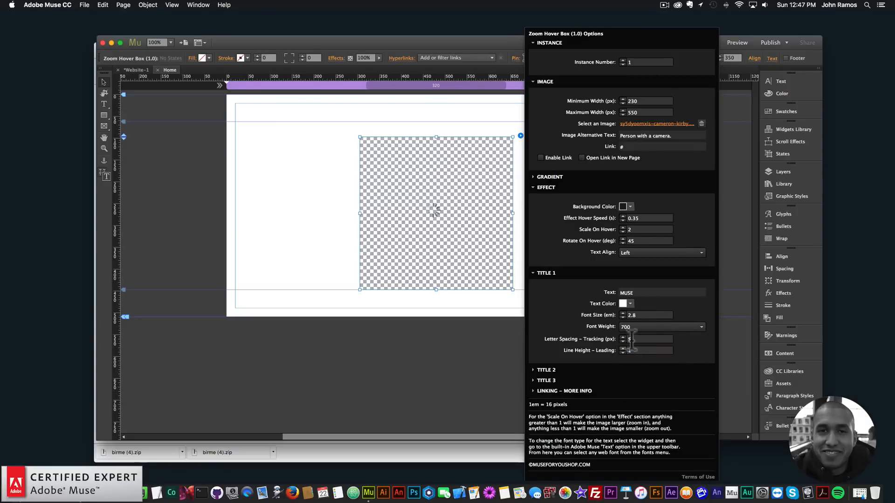
Change the Title 1 text to ZOOM and set its letter spacing to 1 px.
left_click(546, 370)
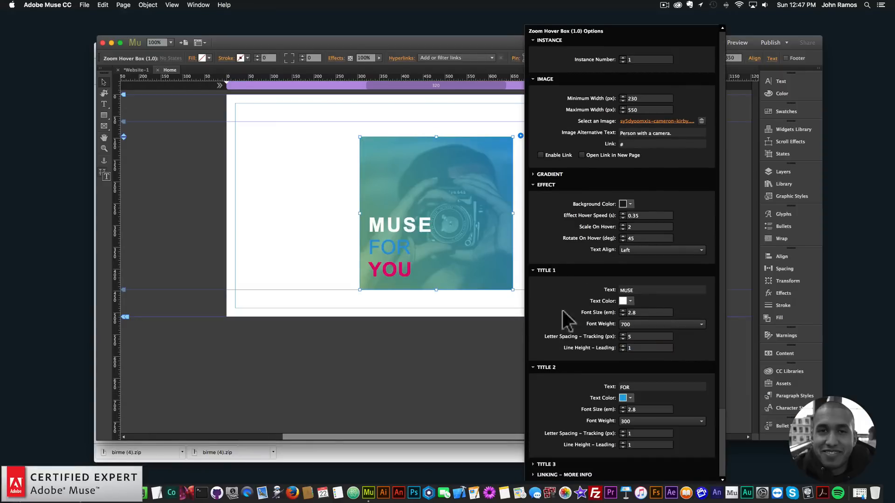
left_click(546, 271)
left_click(547, 282)
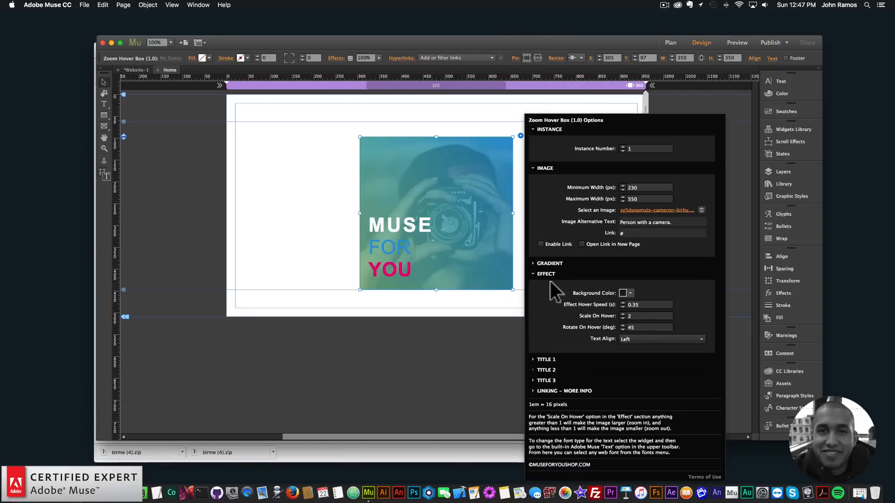
left_click(557, 359)
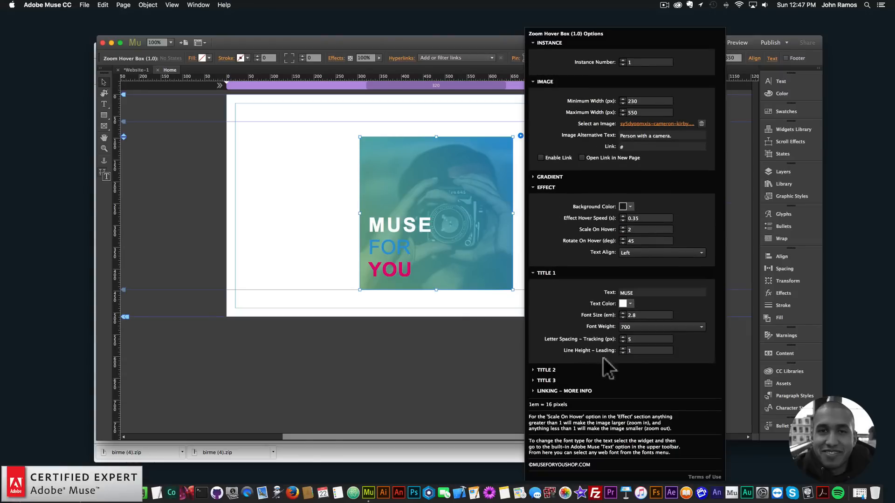
left_click(645, 293)
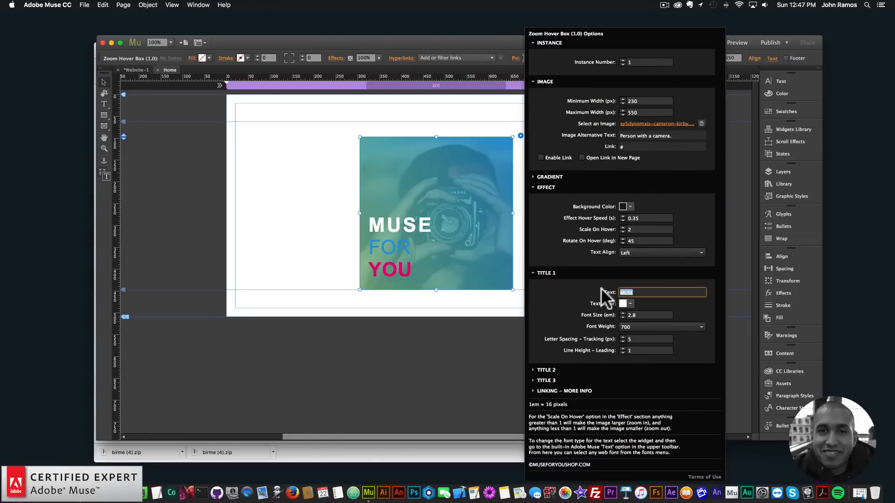
type("ZOOM")
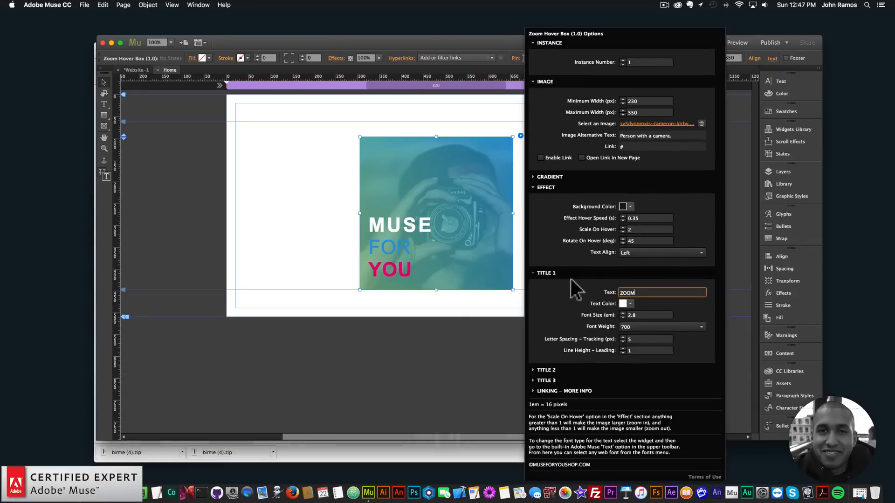
key("Return")
left_click(640, 339)
type("1")
key("Return")
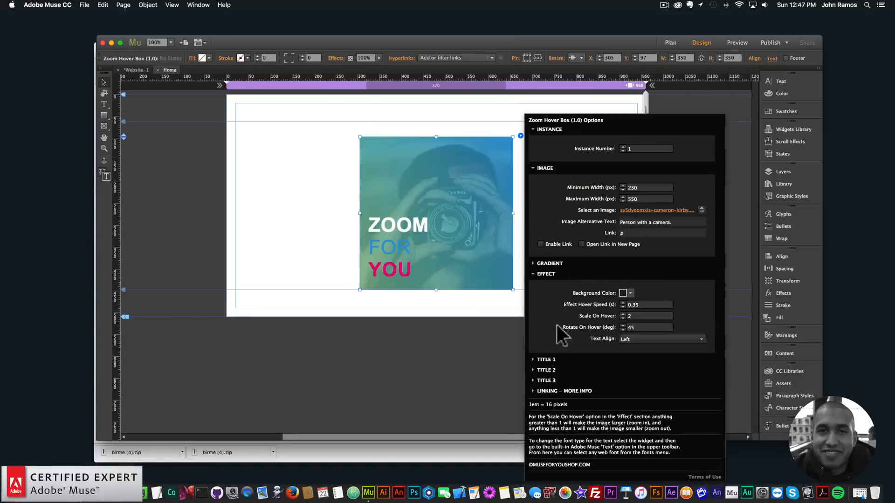
Change the Title 2 text of the hover box to HOVER and collapse its settings.
left_click(547, 370)
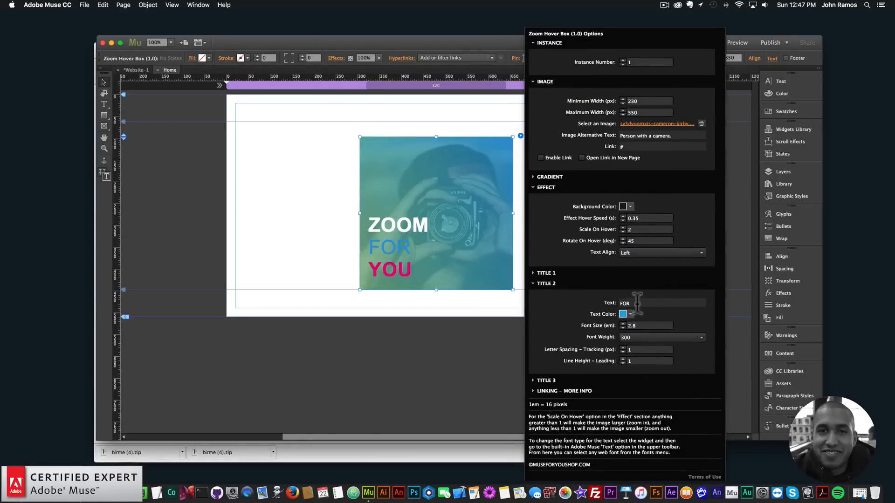
double_click(623, 303)
type("HOVER")
key("shift+Return")
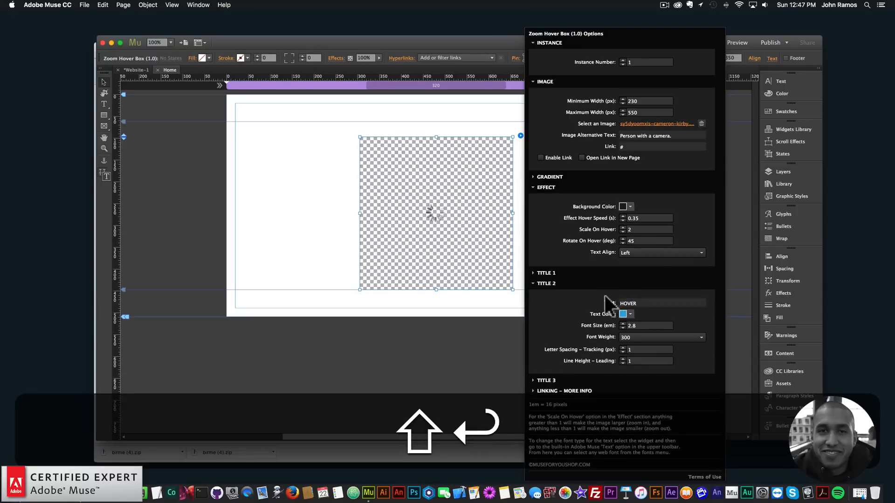
left_click(548, 283)
Change the Title 3 text of the hover box to BOX and close the widget options.
left_click(546, 379)
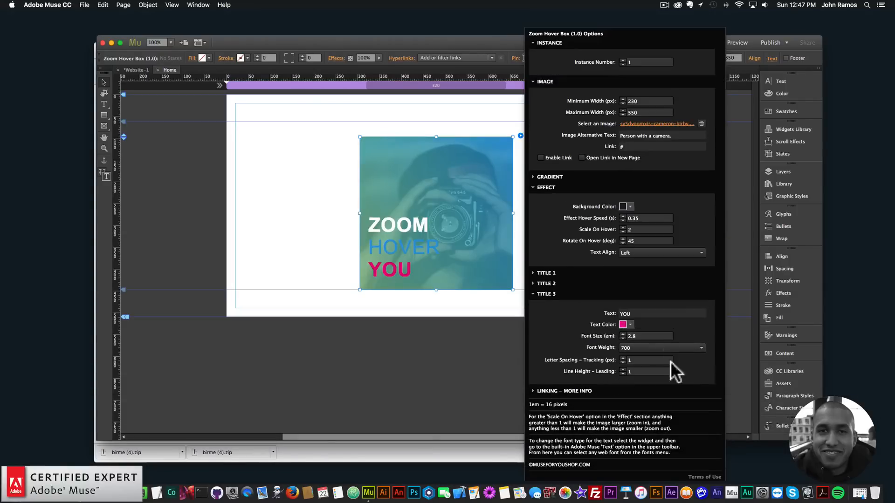
double_click(644, 313)
type("BOX")
key("shift+Return")
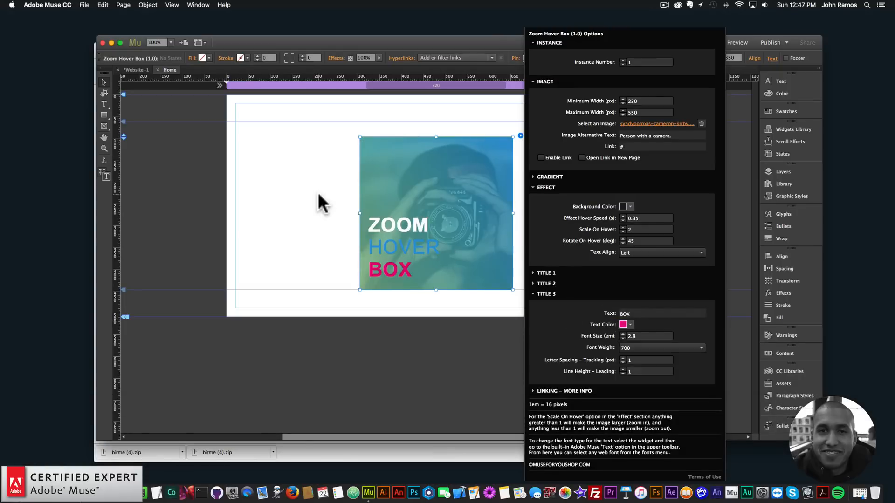
left_click(307, 200)
Set the opacity of both gradient colors of the hover box to 0.4.
left_click(405, 187)
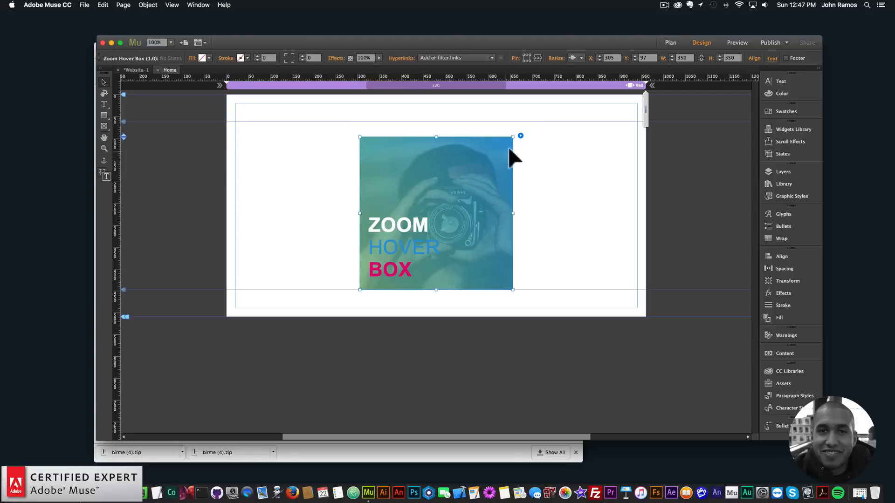
left_click(521, 135)
left_click(545, 269)
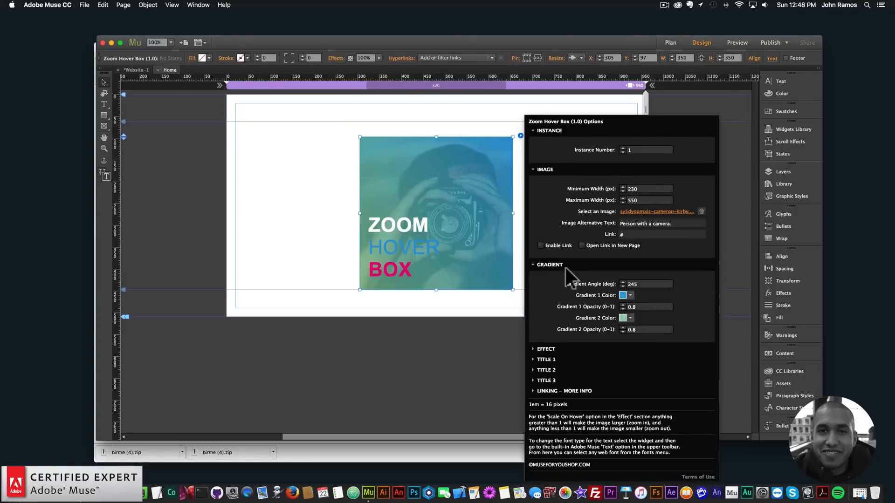
left_click(645, 307)
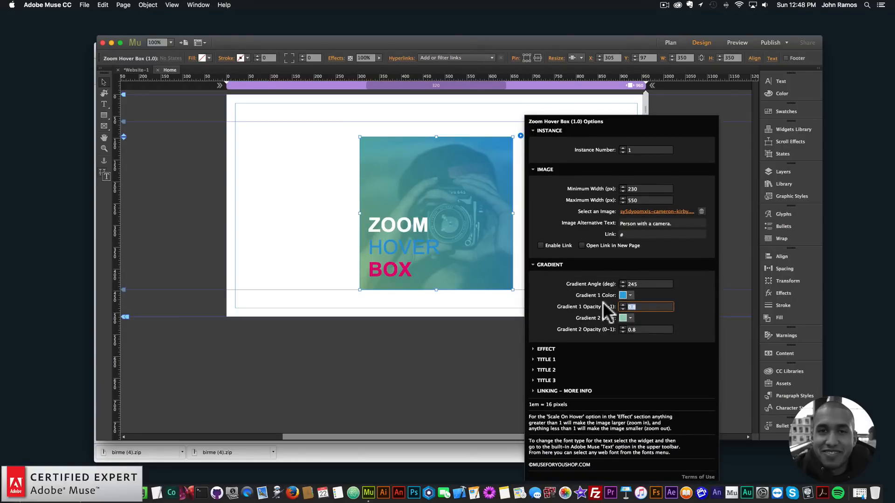
type("0.4")
key("Tab")
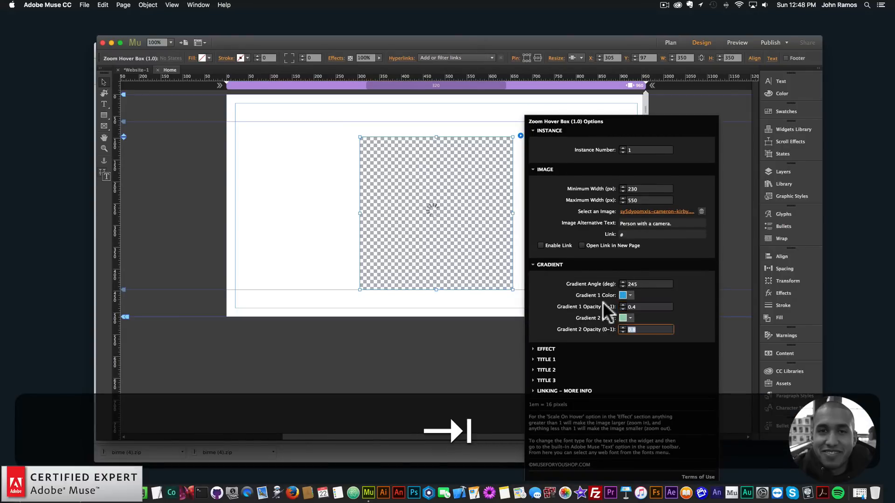
type("0.4")
key("Return")
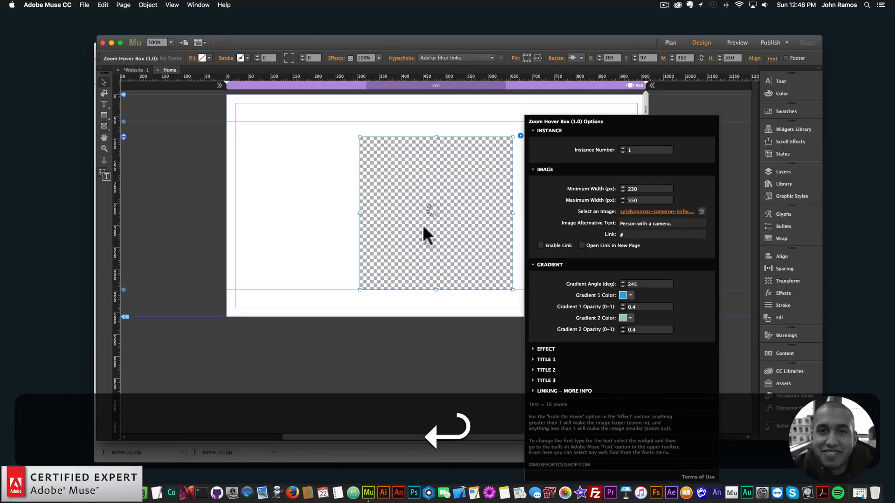
Deselect the hover box widget and preview the page in the browser.
left_click(281, 178)
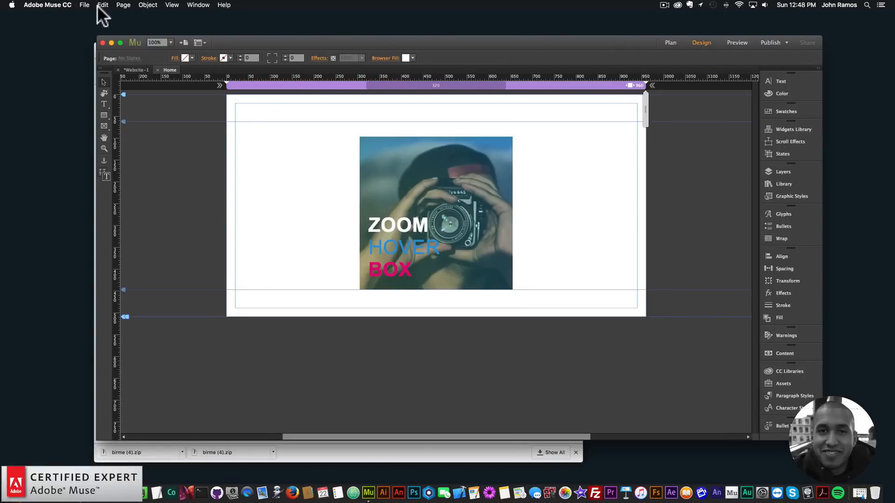
left_click(85, 5)
left_click(133, 140)
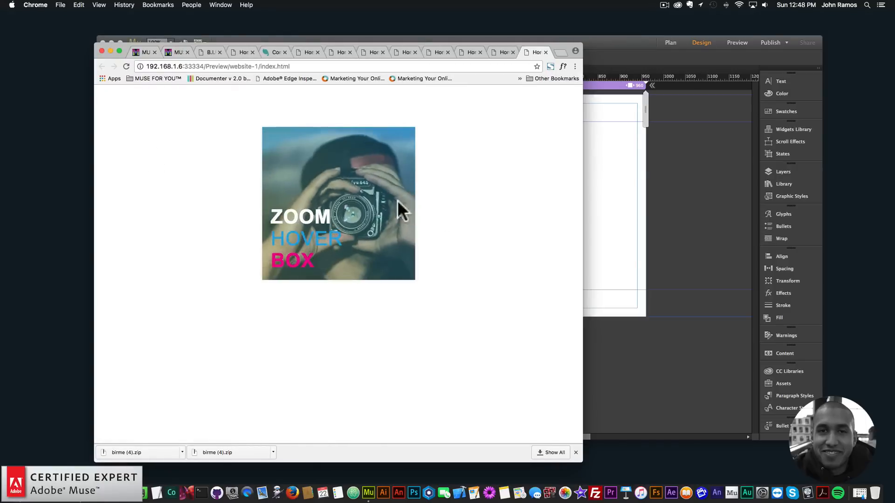
left_click(603, 221)
left_click(468, 196)
left_click(520, 135)
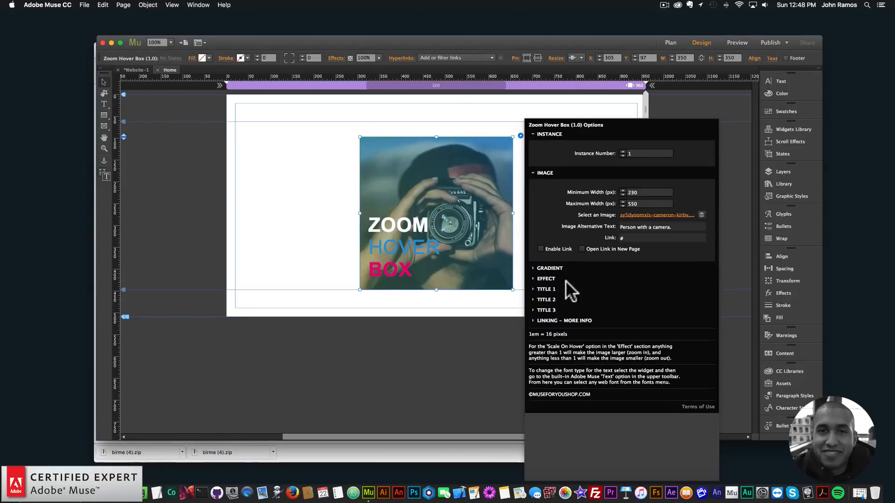
left_click(454, 214)
left_click(573, 190)
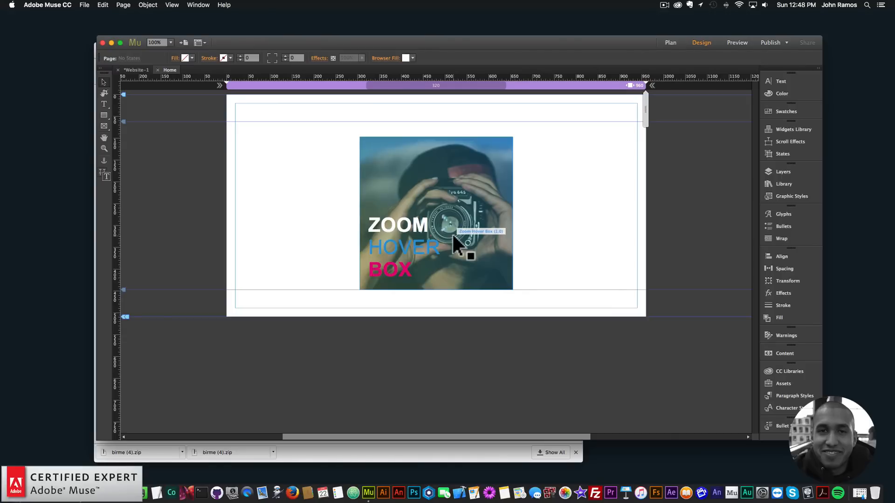
Switch to Chrome, close an extra tab and view the Zoom Hover Box demo page on the Muse For You shop.
left_click(403, 446)
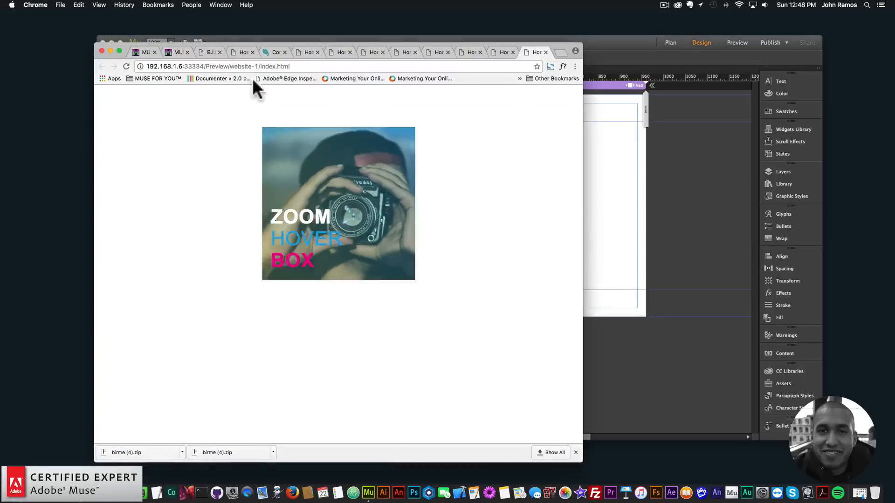
left_click(216, 52)
left_click(241, 51)
left_click(186, 51)
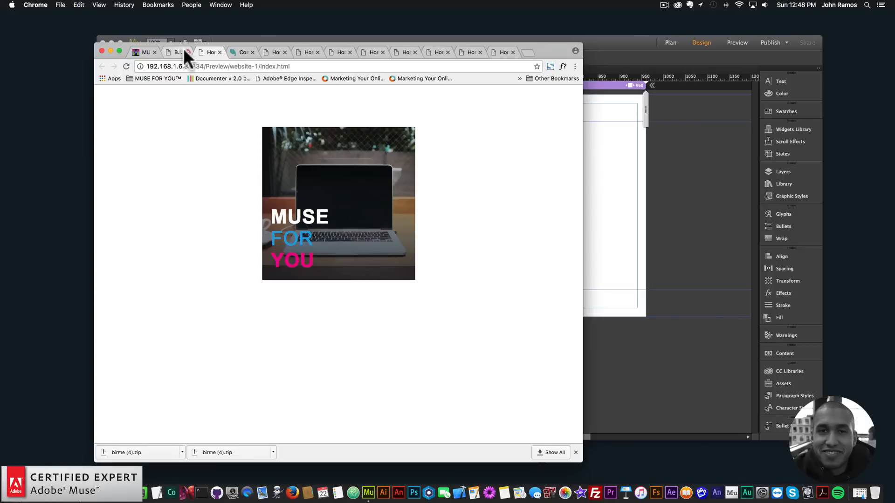
left_click(148, 51)
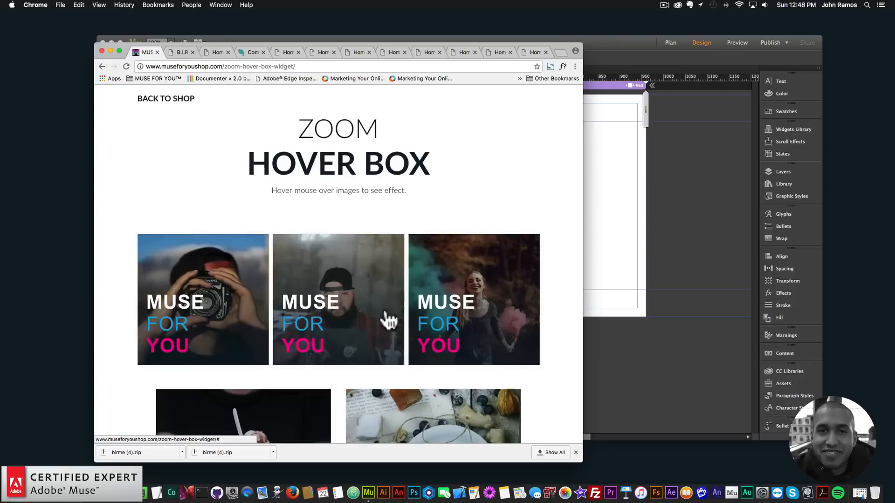
Switch back to Adobe Muse, move the hover box to X 20 and place a copy beside it at about X 449, Y 97.
left_click(590, 231)
left_click_drag(433, 200, 339, 202)
key("super+c")
key("super+v")
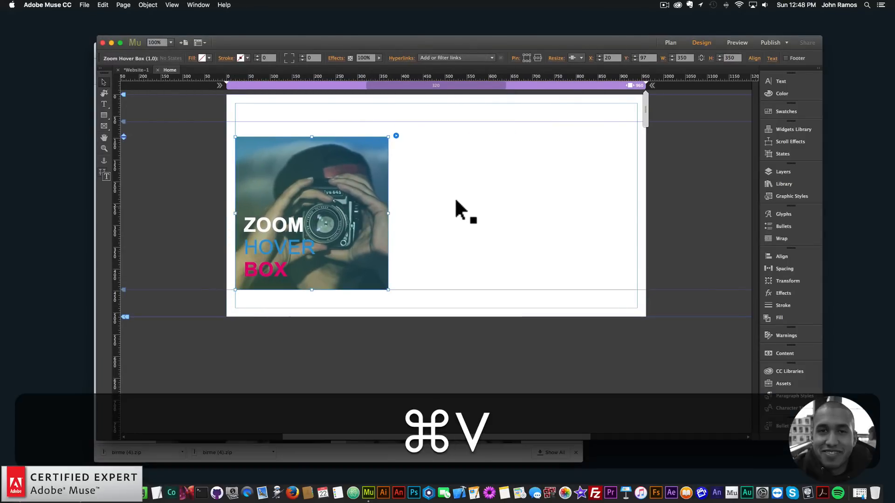
left_click_drag(435, 262, 499, 218)
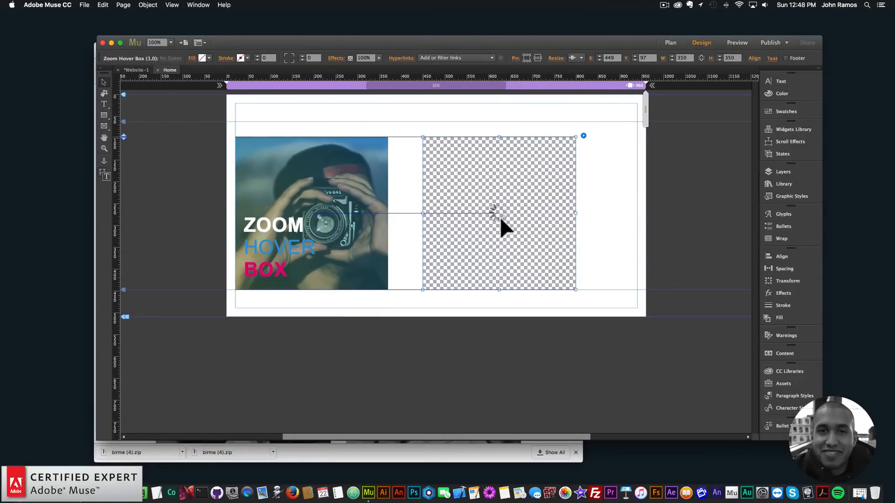
Replace the second hover box's image with the laptop photo from the birme (4) folder.
left_click(583, 136)
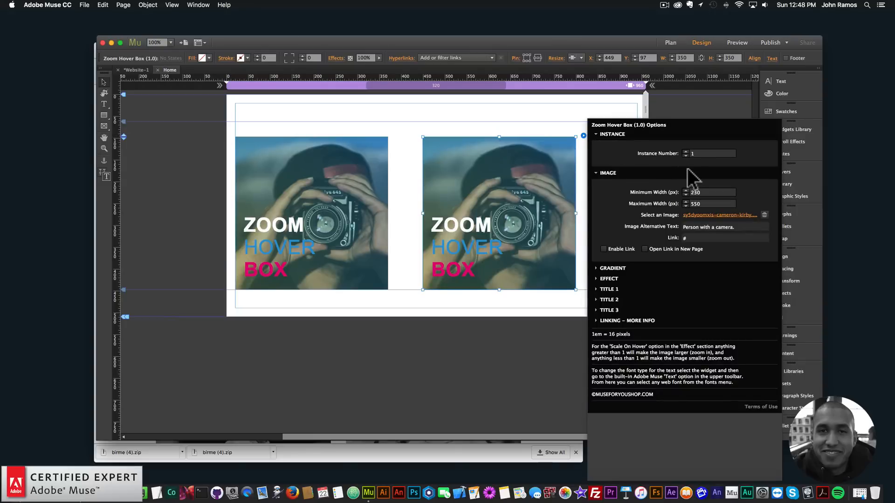
left_click(706, 215)
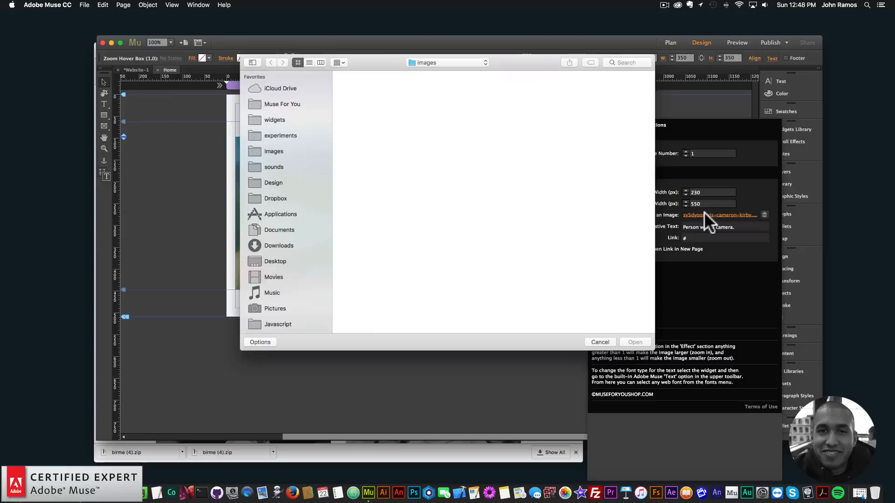
double_click(564, 136)
left_click(269, 62)
double_click(507, 139)
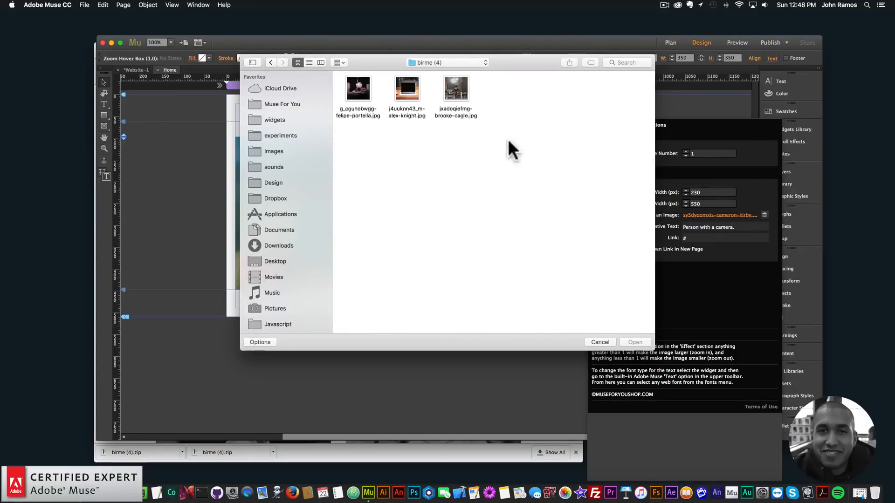
double_click(407, 90)
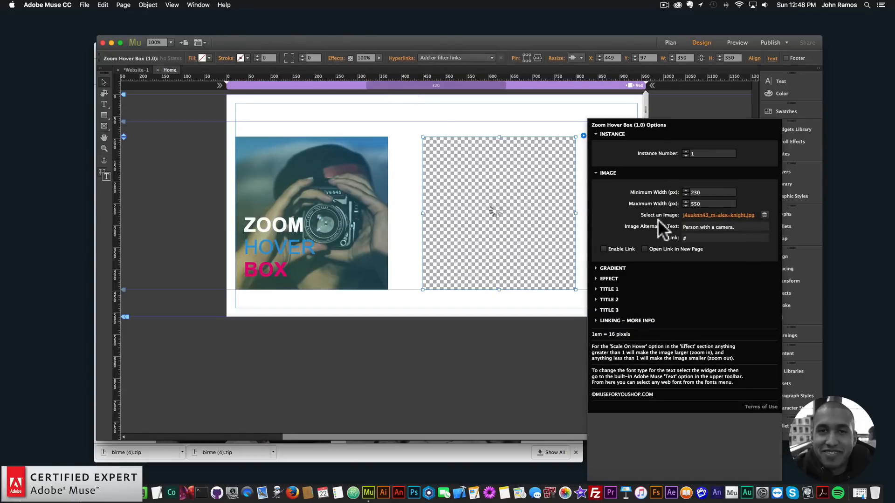
Set the second hover box's image alternative text to "Image of a computer.".
left_click_drag(734, 227, 672, 227)
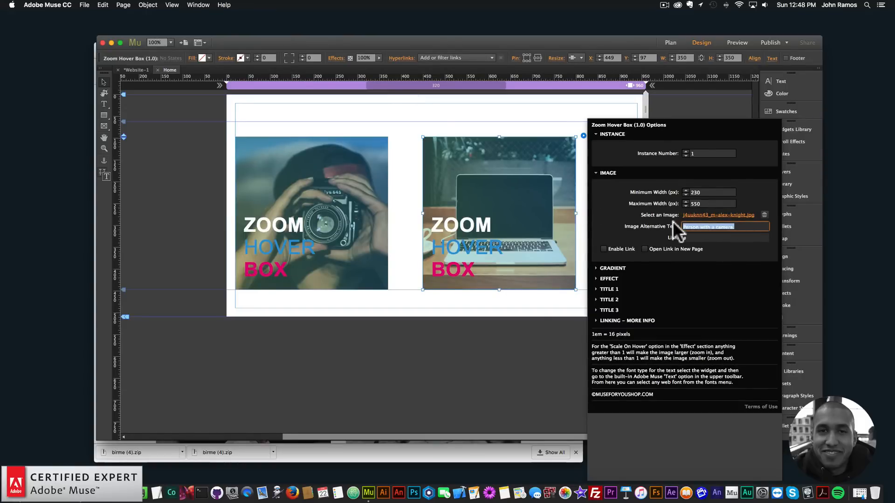
type("Image of a computer.")
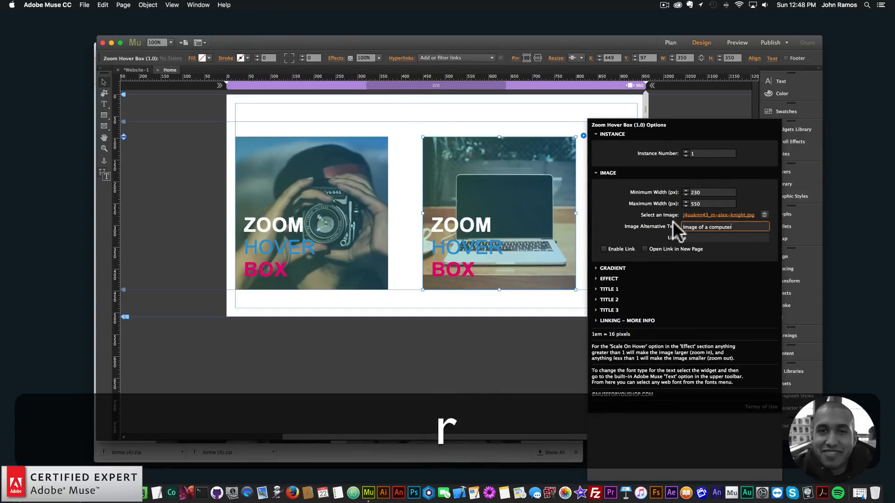
key("Return")
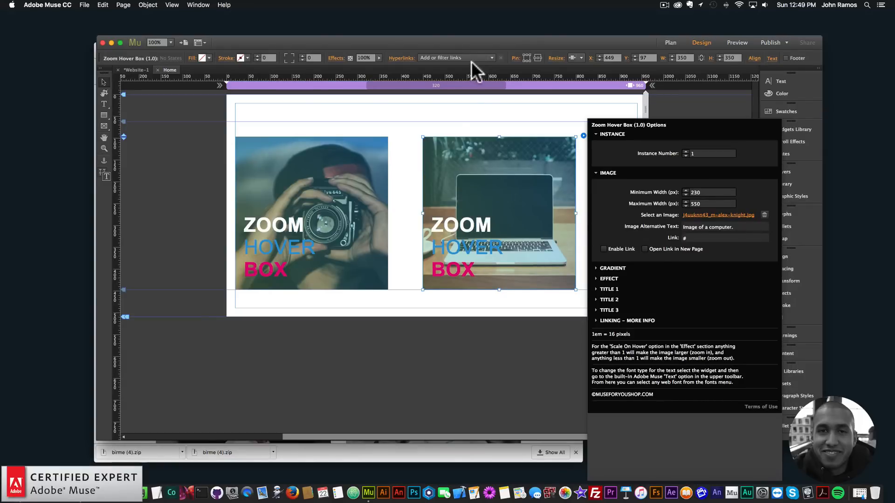
Deselect the second hover box and preview the page in the browser to check both images on hover.
left_click(493, 118)
left_click(84, 5)
left_click(136, 143)
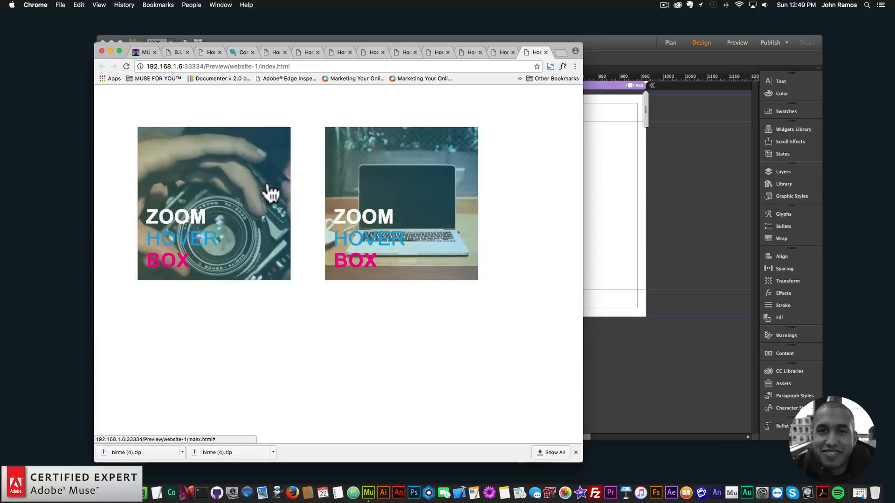
Switch back to Adobe Muse and open the options of the laptop hover box.
left_click(669, 188)
left_click(521, 166)
left_click(583, 135)
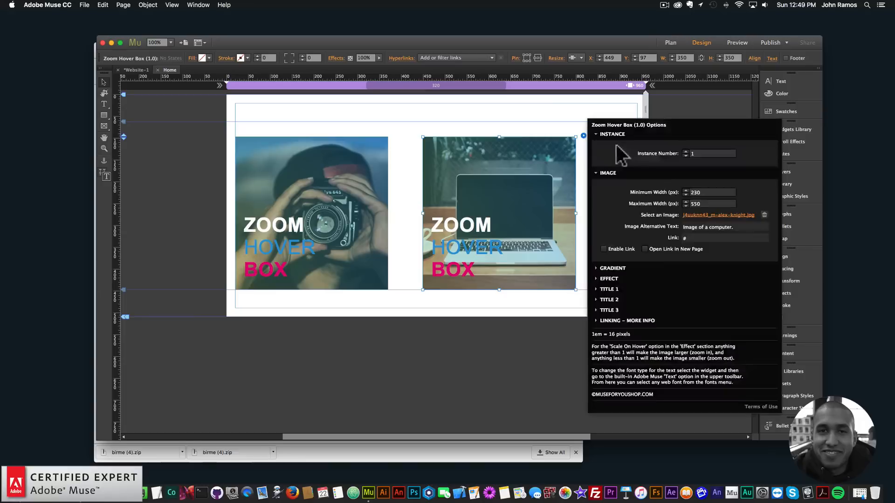
Try instance number 2 on the laptop hover box, look at its effect settings and return the instance number to 1.
left_click(685, 151)
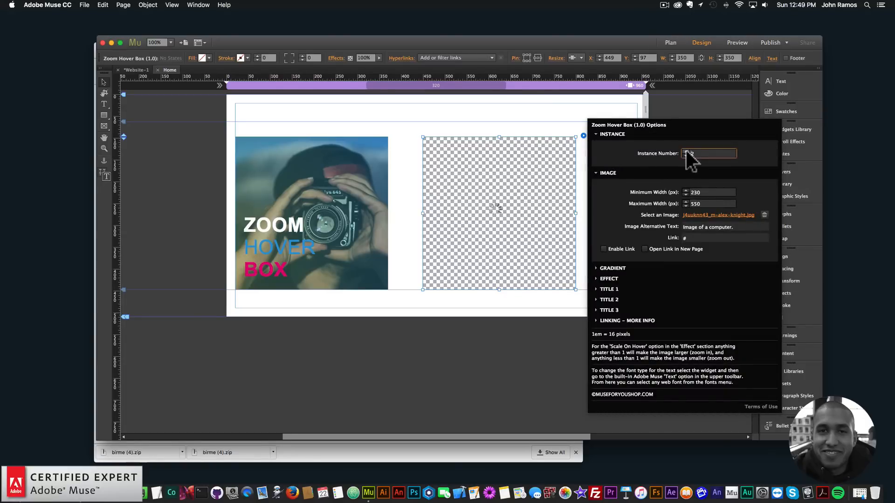
left_click(614, 278)
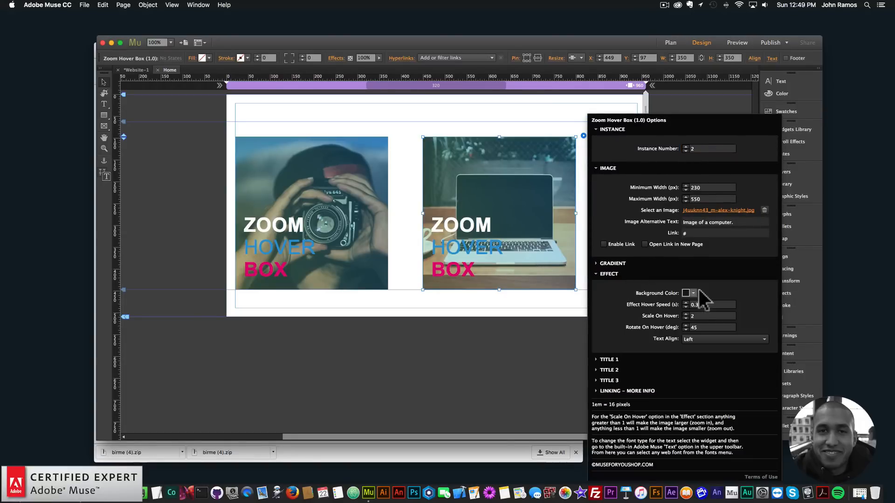
left_click(607, 275)
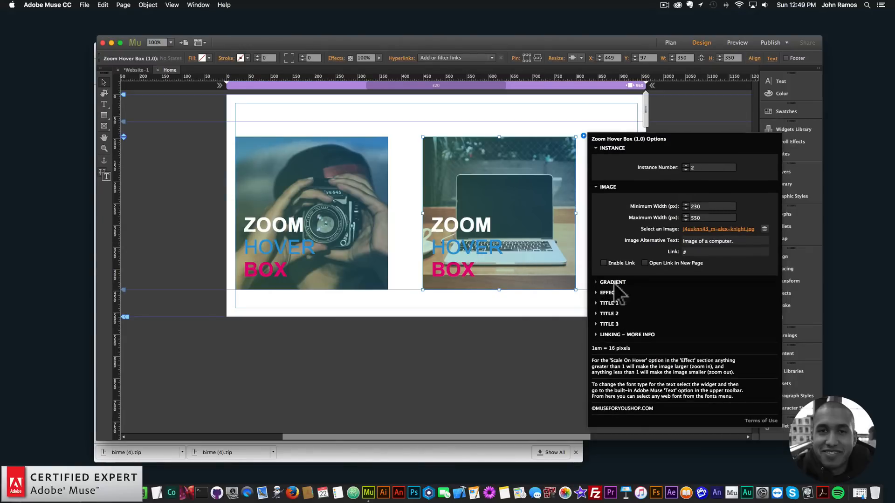
left_click(684, 170)
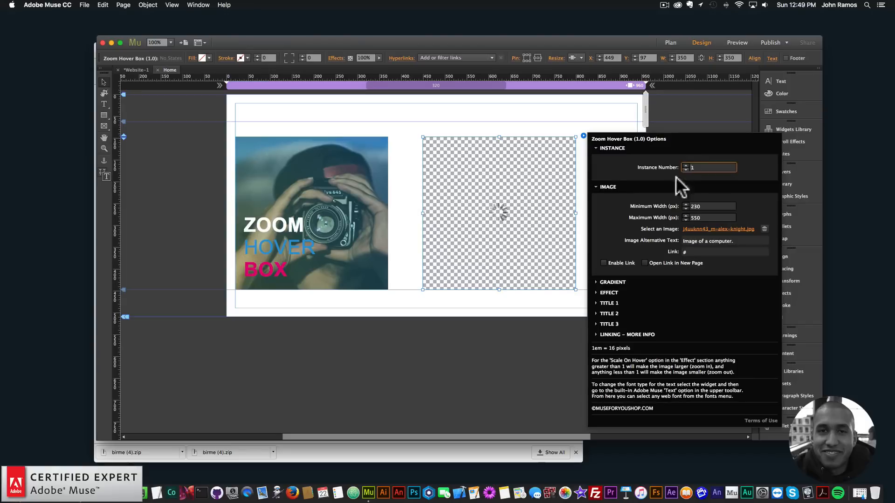
Change the first title of the laptop hover box to "MUSE".
left_click(622, 301)
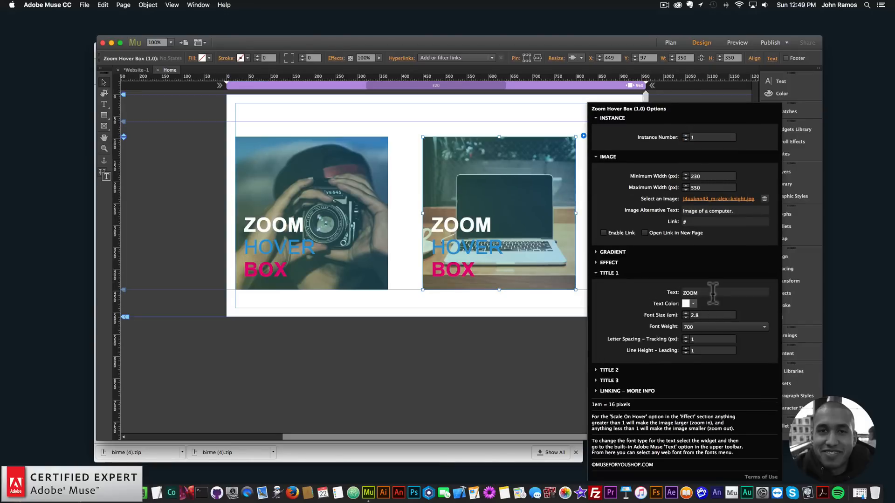
left_click(712, 292)
key("super+a")
type("MUSE")
key("Return")
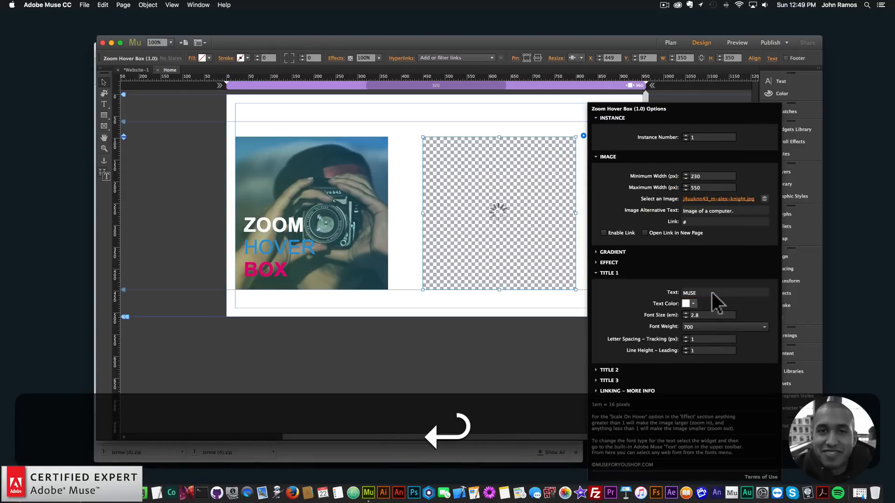
left_click(595, 271)
left_click(609, 303)
left_click(606, 273)
Change the second title of the laptop hover box to "FOR".
left_click(606, 313)
left_click(685, 303)
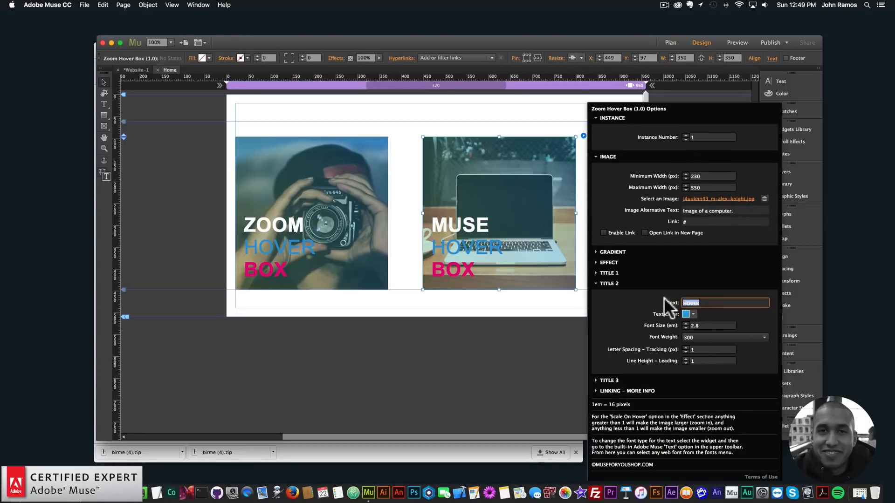
type("FOR Y")
key("BackSpace")
key("Return")
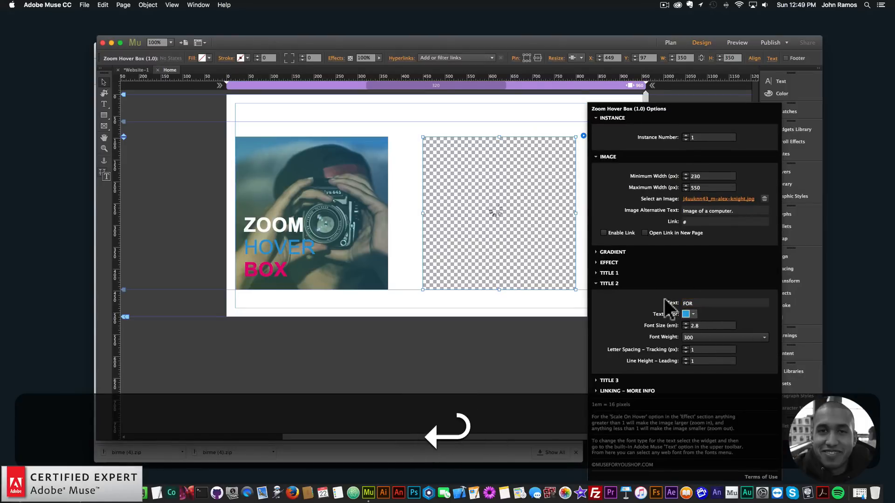
Change the third title of the laptop hover box to "YOU".
left_click(608, 283)
left_click(608, 324)
left_click(699, 313)
type("YOU")
key("Return")
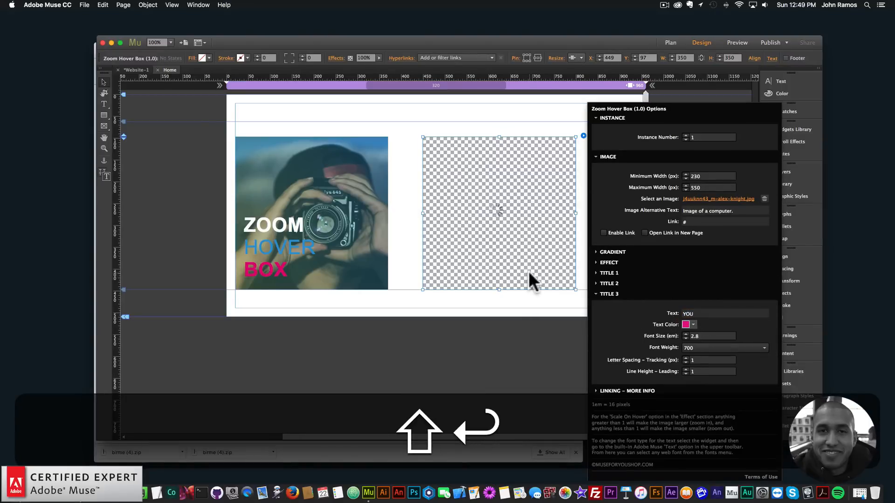
Deselect the widget and preview the page in the browser to compare the hover effects of both boxes.
left_click(409, 121)
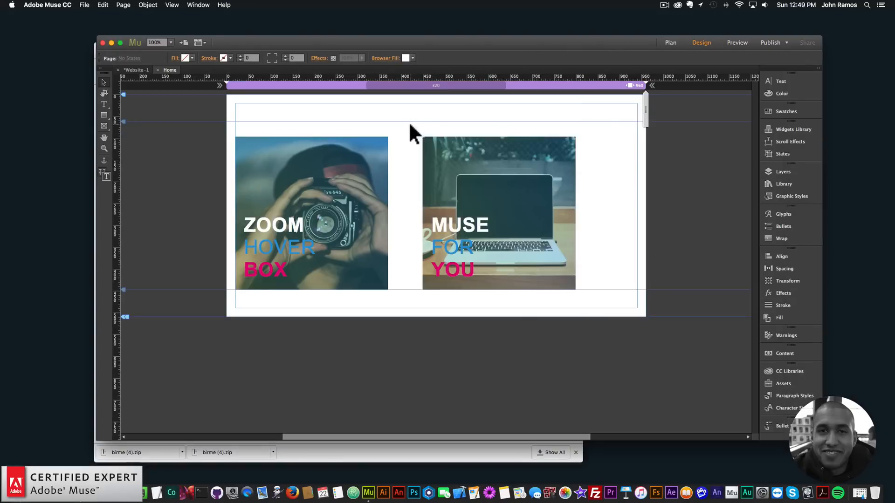
left_click(84, 4)
left_click(128, 144)
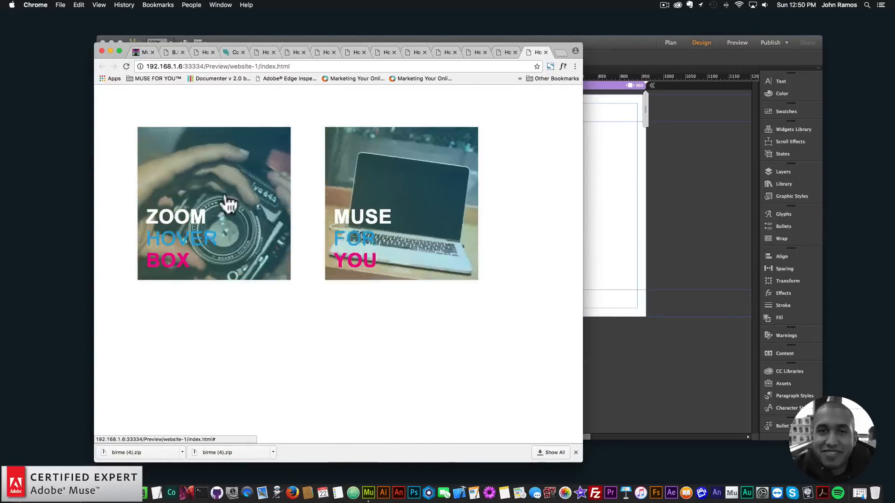
Return to Adobe Muse and set the laptop hover box's instance number to 2.
left_click(657, 177)
left_click(573, 152)
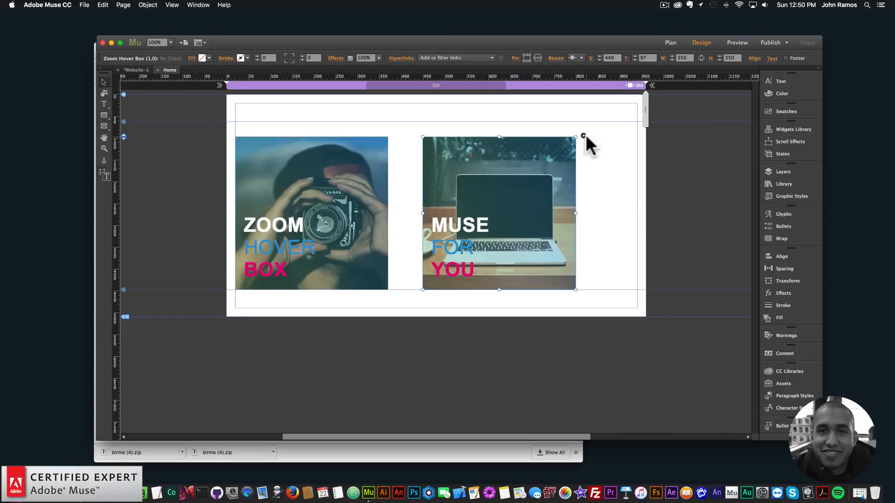
left_click(583, 135)
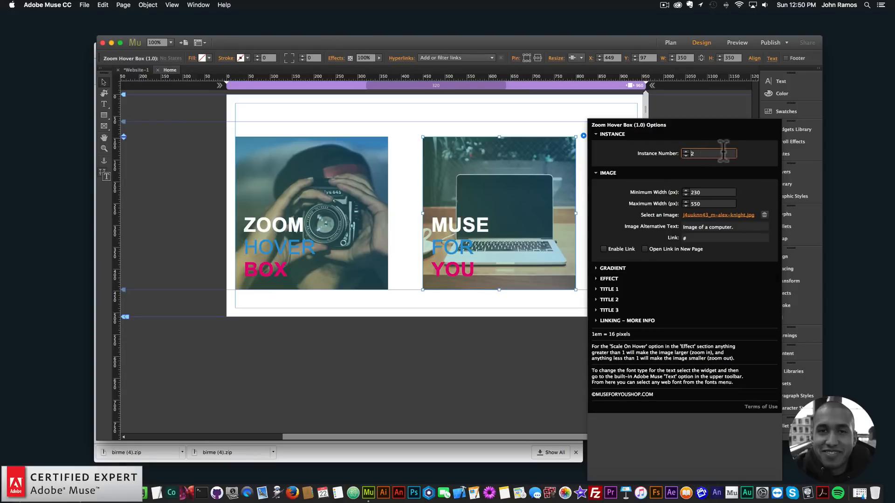
Set the laptop hover box's gradient 1 color to pink ED2590 and gradient 2 color to yellow-green D6DF27.
left_click(610, 268)
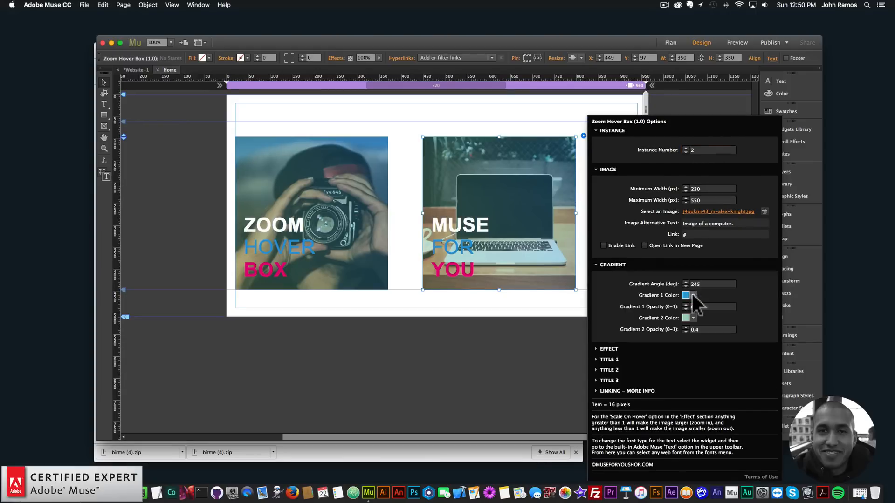
left_click(691, 296)
left_click(716, 348)
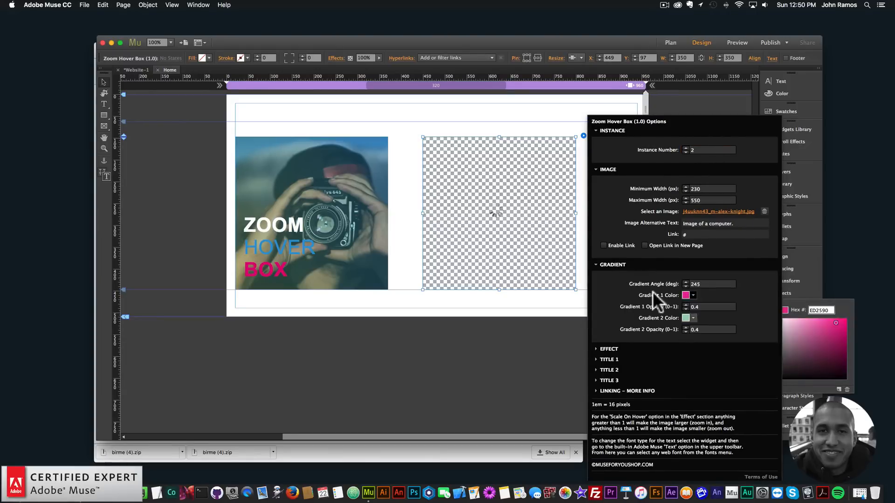
left_click(693, 318)
left_click(731, 370)
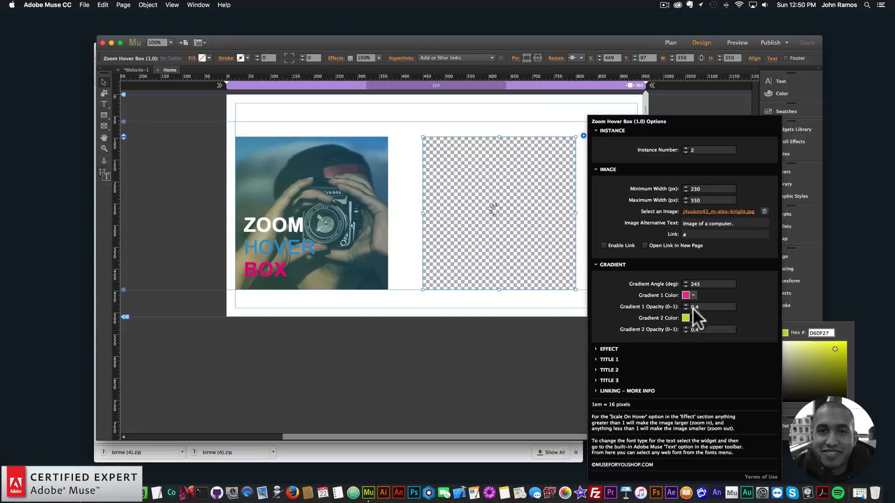
Set the opacity of both gradient colors of the laptop hover box to 0.6.
left_click(704, 305)
type("0.6")
key("Return")
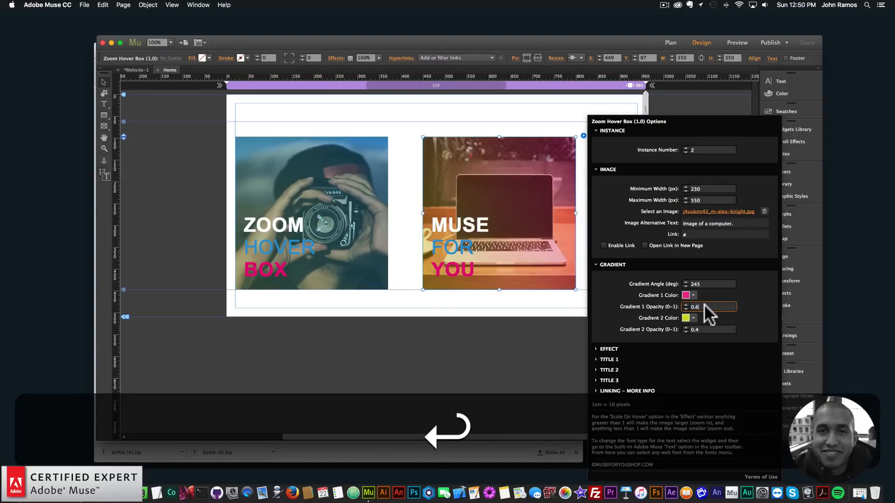
left_click(707, 328)
key("BackSpace")
type("6")
key("Return")
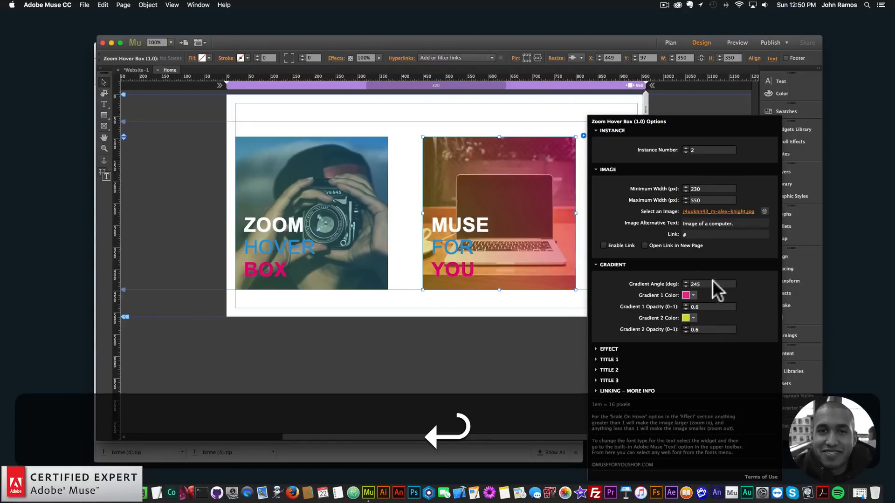
Set the laptop hover box's gradient angle to 45 degrees and collapse the gradient settings.
left_click(684, 282)
type("45")
key("Return")
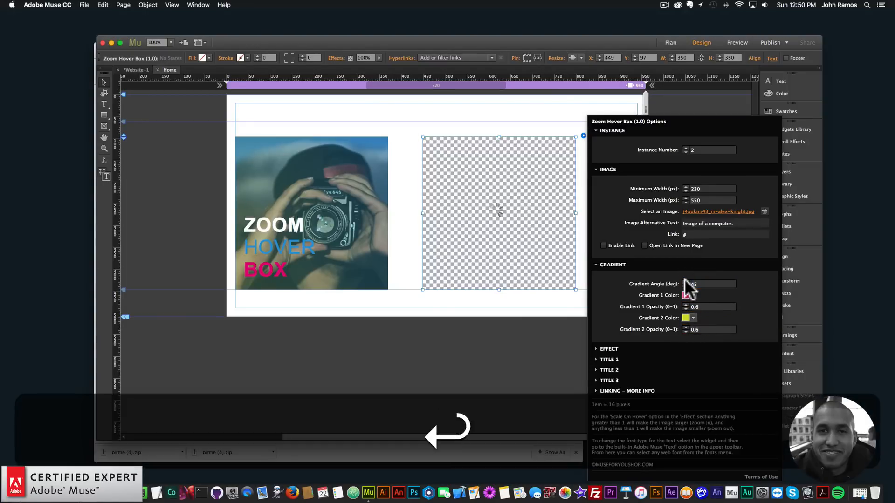
left_click(613, 264)
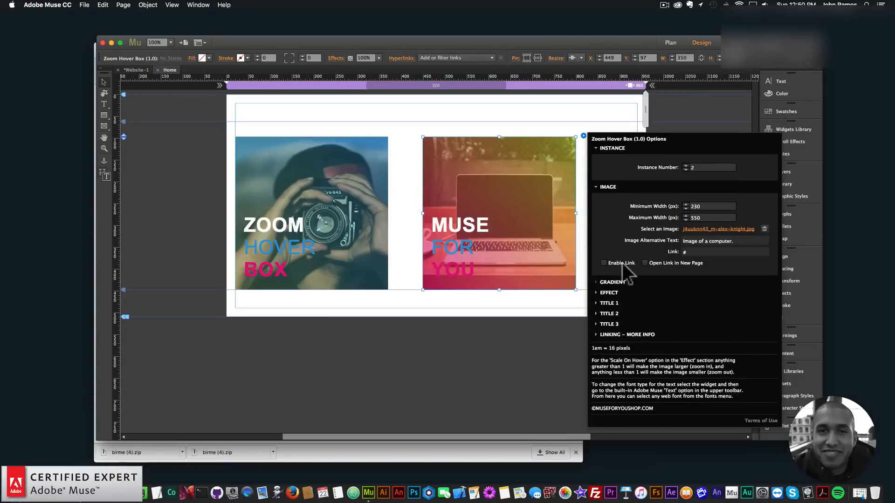
left_click(614, 302)
left_click(685, 293)
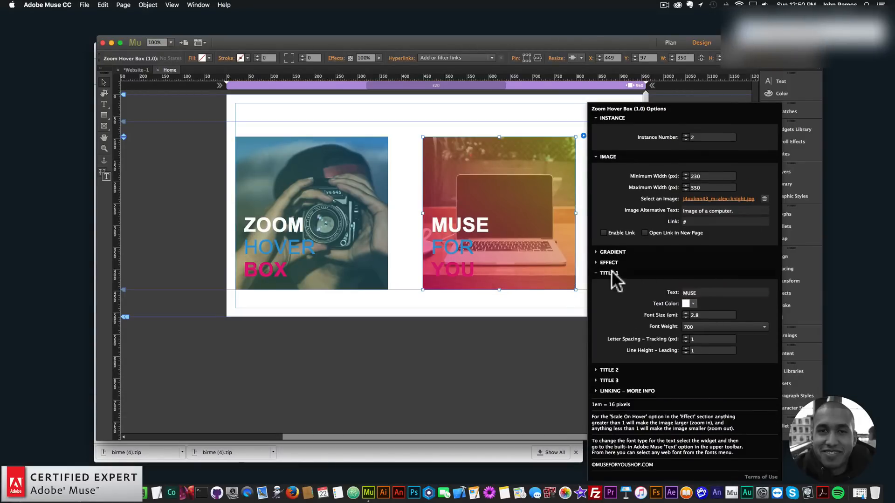
left_click(611, 272)
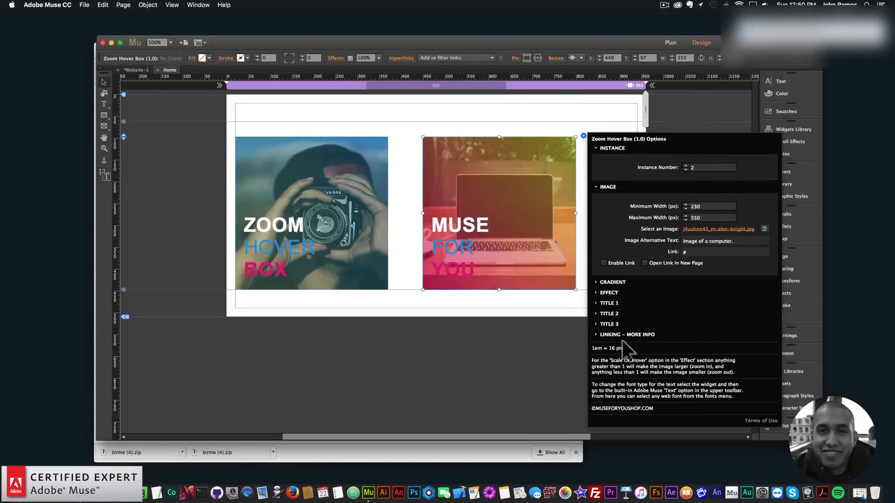
Set the laptop hover box's effect to hover speed 1 s, scale on hover 1.5 and rotate on hover 120 degrees.
left_click(612, 291)
left_click(699, 305)
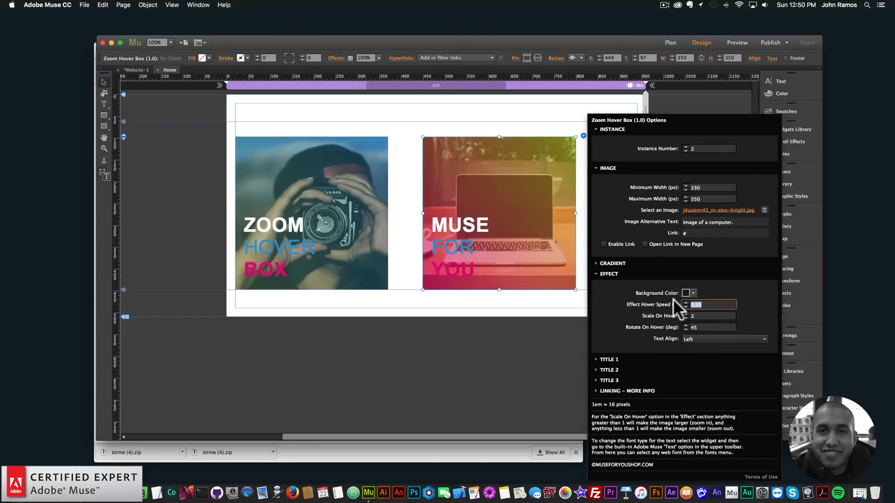
type("1")
key("Return")
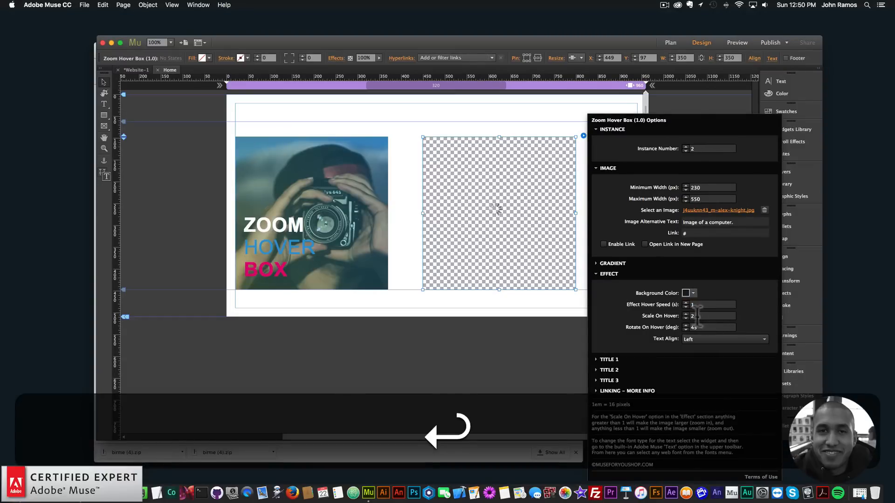
type("1.5")
key("Return")
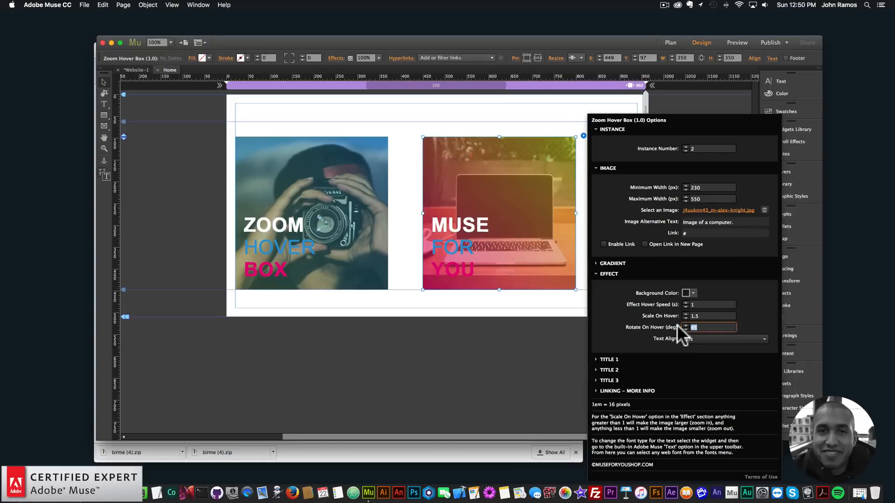
type("120")
key("Return")
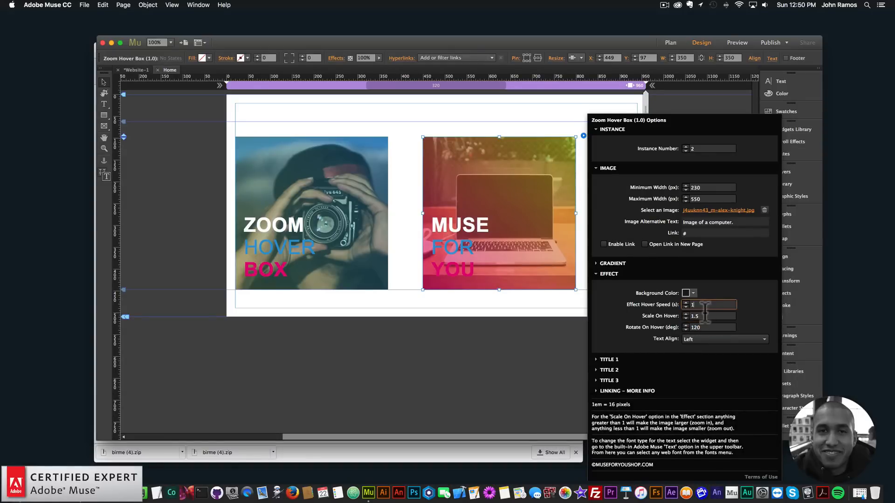
Set the laptop hover box's scale on hover to 0.5 and its text alignment to Center.
key("Tab")
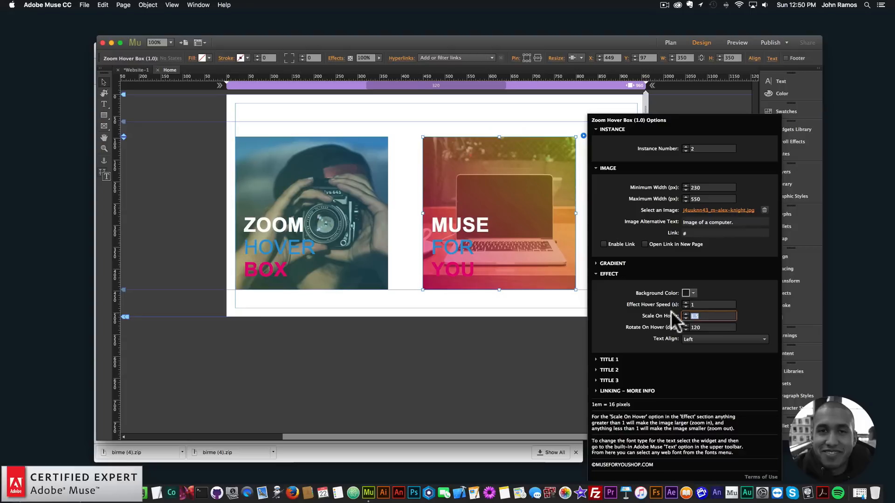
type("0.5")
key("Return")
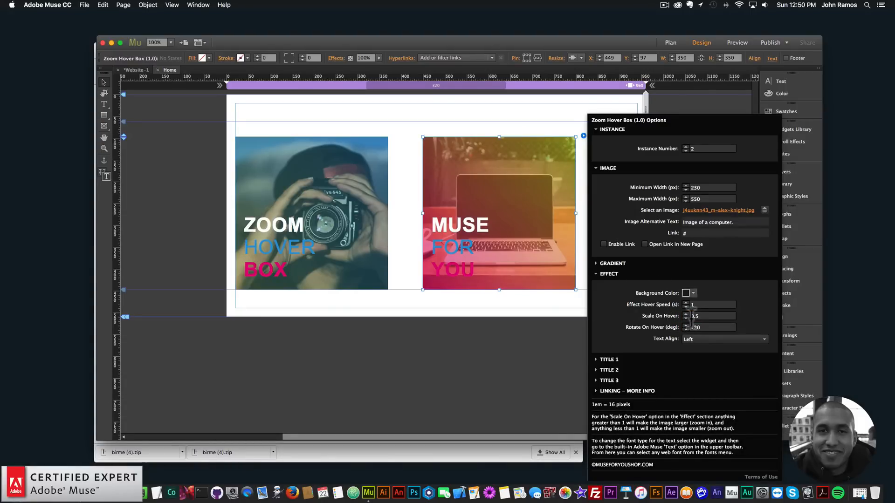
left_click(705, 339)
left_click(694, 360)
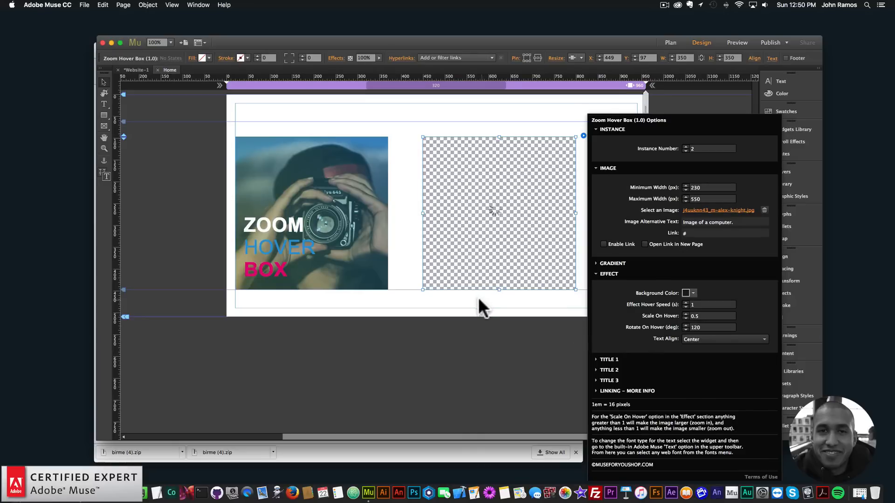
Preview the page in the browser and test the laptop box's zoom-out and rotation on hover.
left_click(481, 302)
left_click(84, 5)
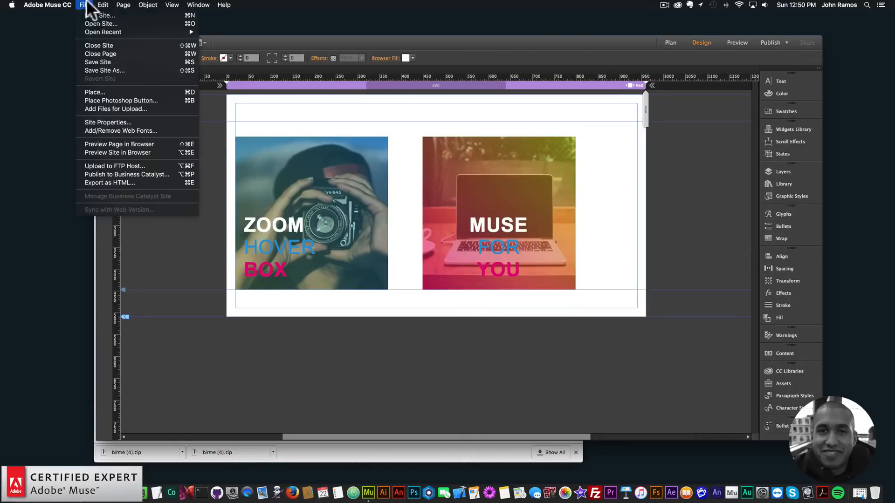
left_click(124, 144)
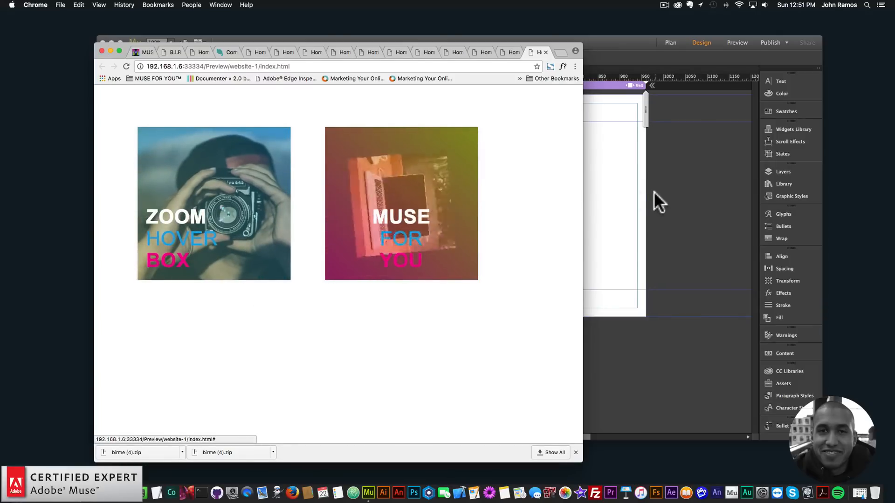
Return to Adobe Muse and set the laptop hover box's effect background color to white, then collapse the effect settings.
left_click(633, 175)
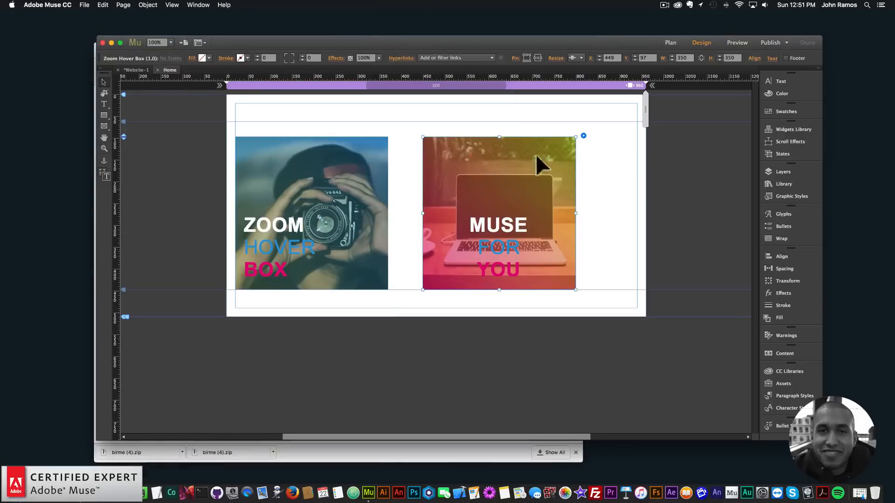
left_click(583, 135)
left_click(608, 278)
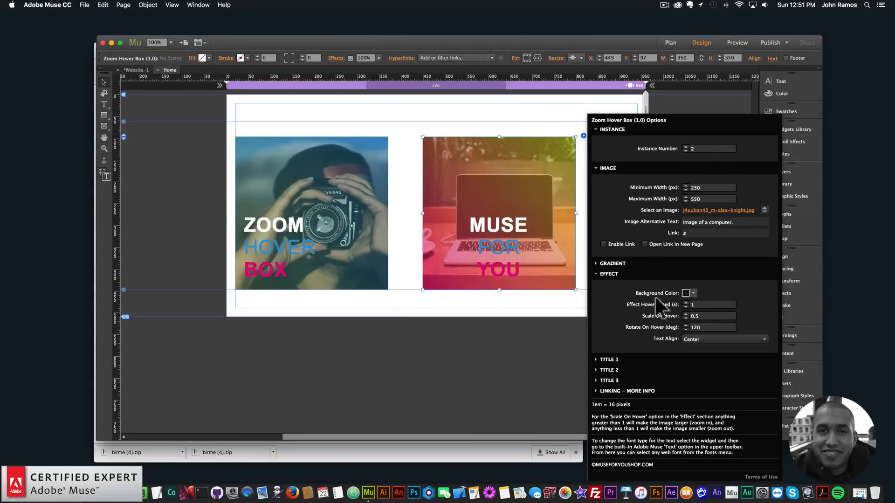
key("shift+super+z")
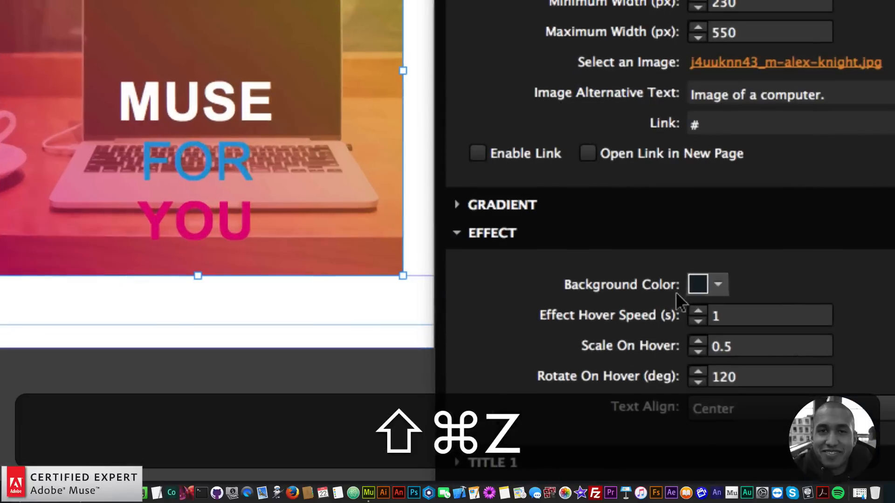
left_click(718, 285)
left_click(749, 349)
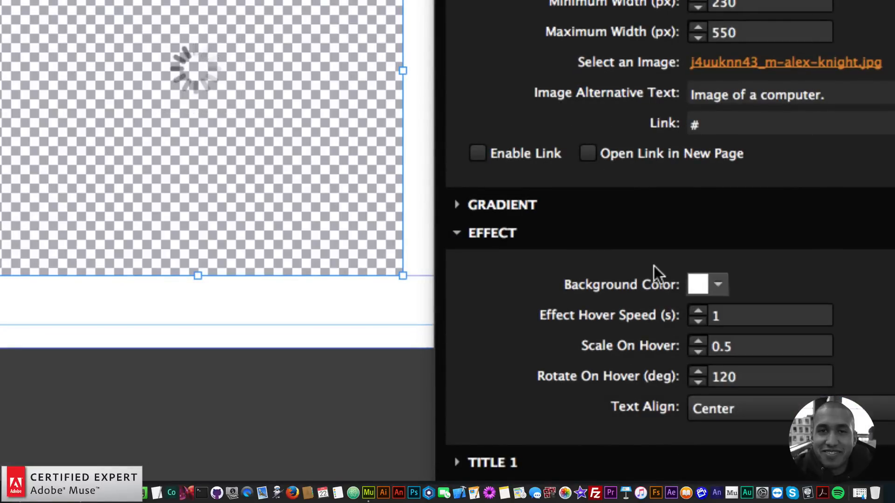
key("shift+super+z")
left_click(476, 205)
Preview the page in the browser to check the laptop box's white background on hover.
left_click(207, 96)
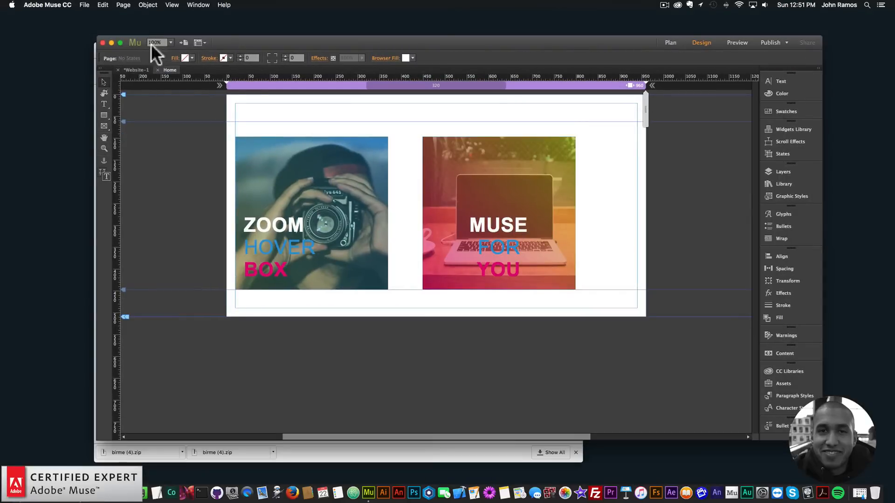
left_click(83, 5)
left_click(123, 145)
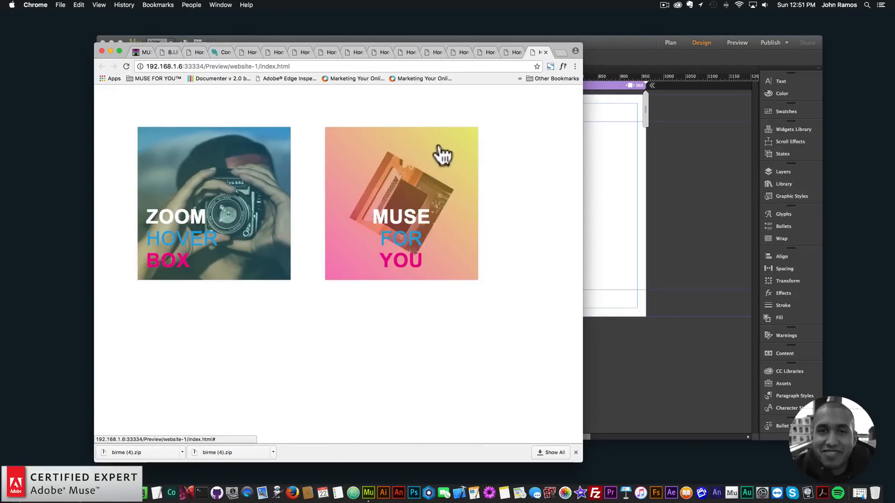
Back in Adobe Muse, set the laptop hover box's effect background color to blue 29AAE1.
left_click(596, 180)
left_click(577, 138)
left_click(583, 136)
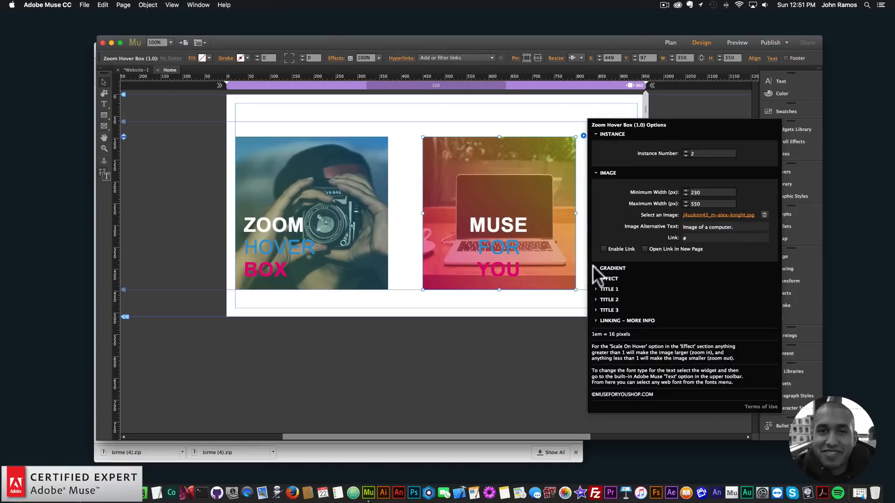
left_click(612, 269)
left_click(616, 348)
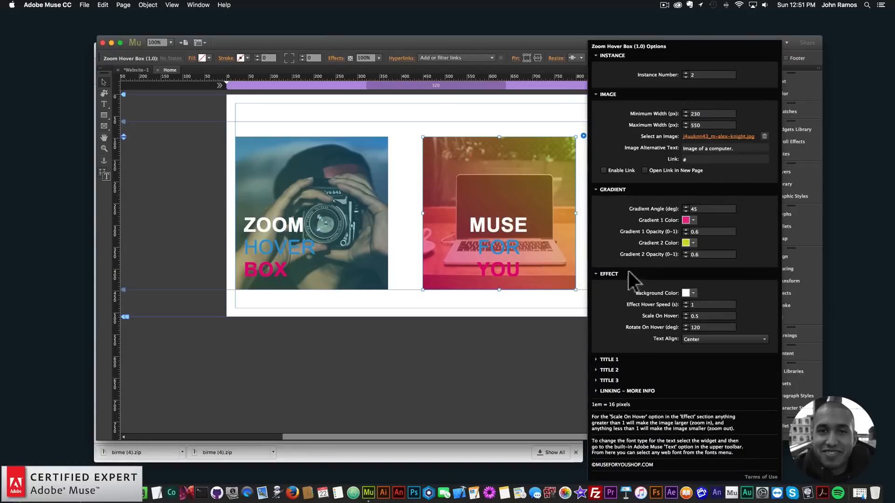
left_click(693, 293)
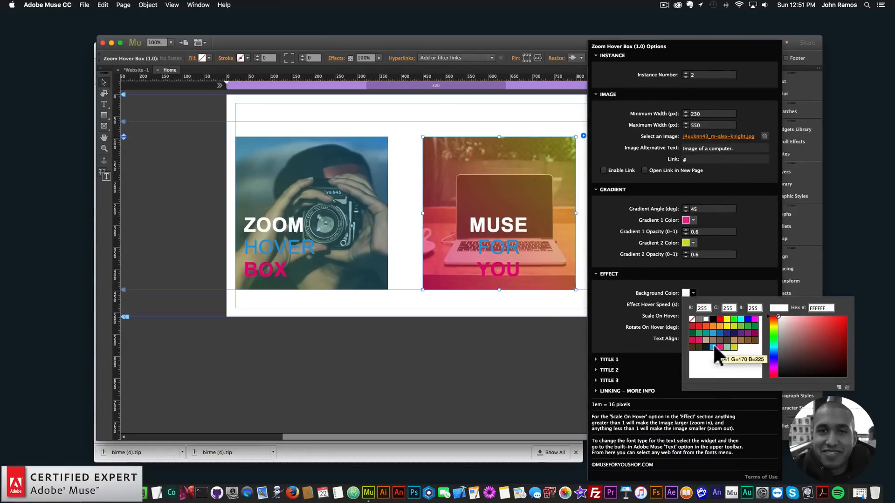
left_click(713, 347)
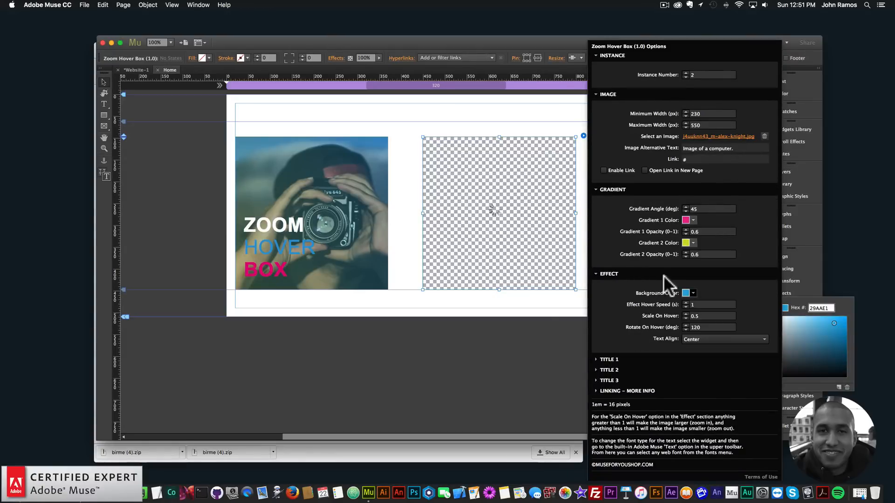
Set the opacity of both gradient colors of the laptop hover box to 0.
type("0")
key("Tab")
type("0")
key("Return")
left_click(687, 231)
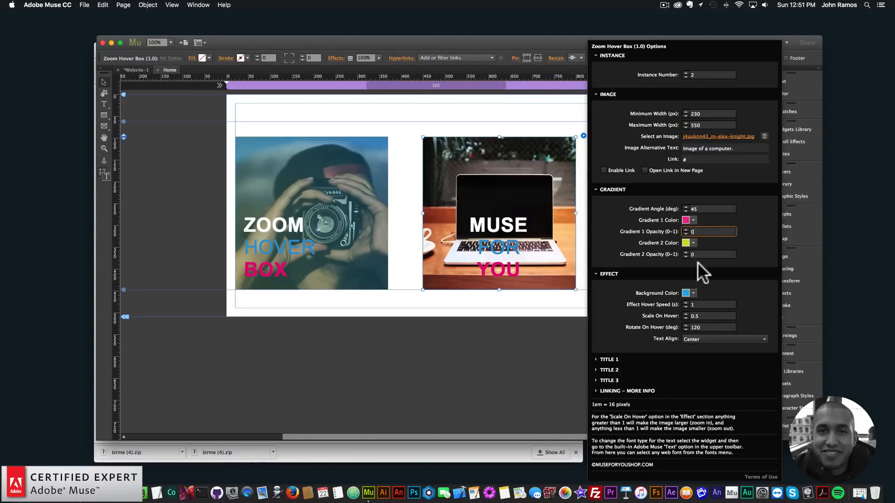
Preview the page in the browser and test the laptop box's hover effect with the blue background and no gradient.
left_click(286, 118)
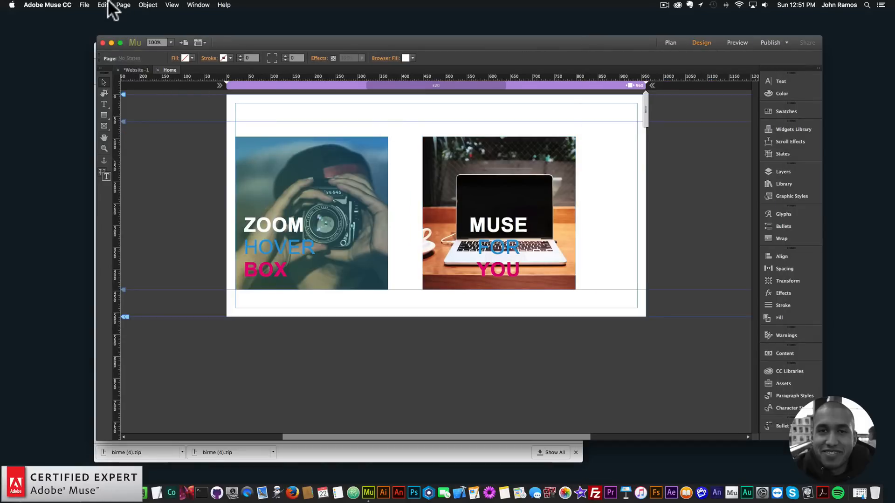
left_click(85, 5)
left_click(134, 142)
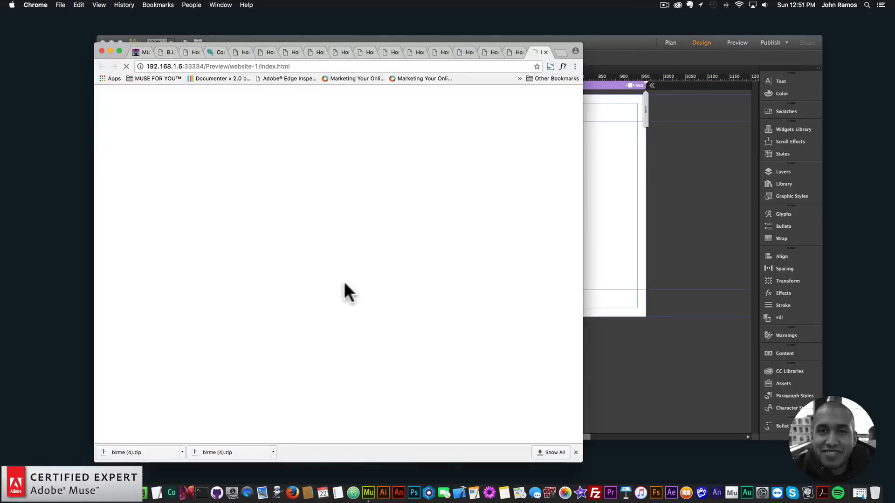
mouse_move(429, 200)
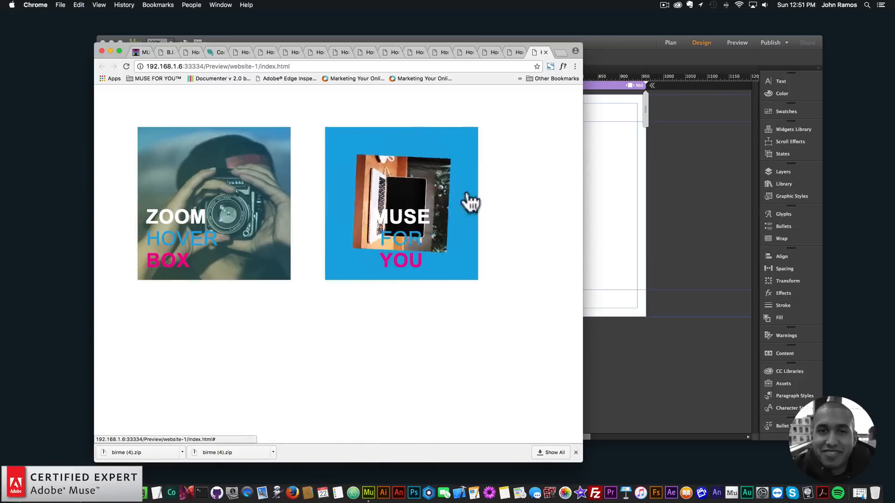
Back in Adobe Muse, set the laptop hover box's rotate on hover value to 5 degrees.
left_click(637, 194)
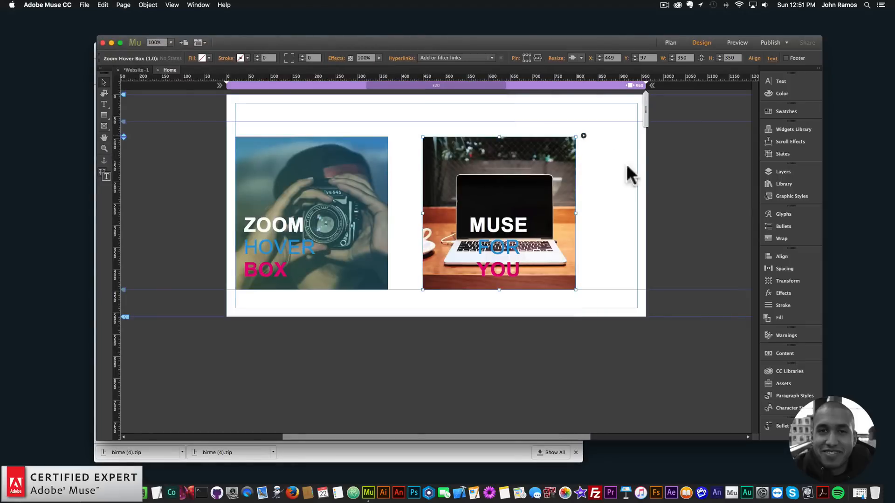
left_click(584, 136)
left_click(611, 274)
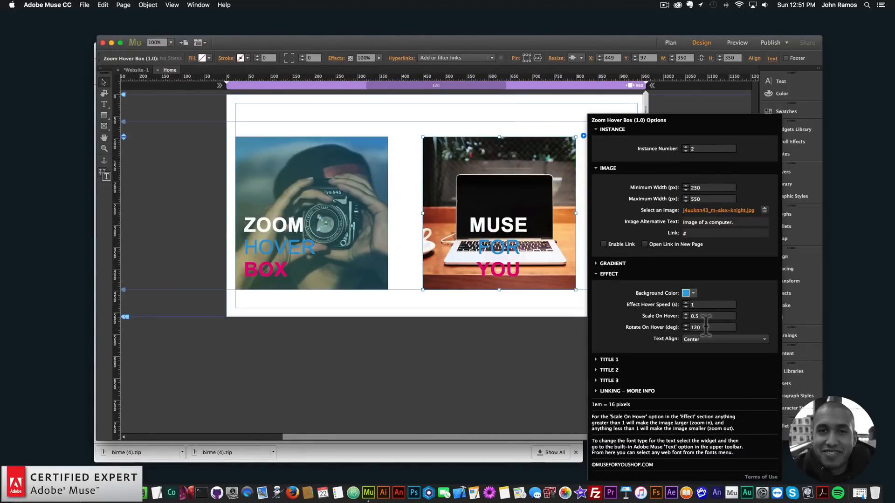
type("5")
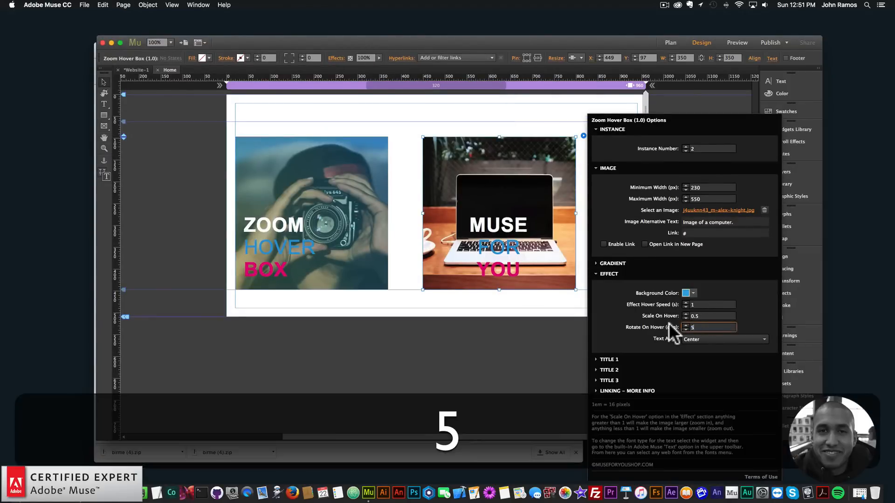
key("BackSpace")
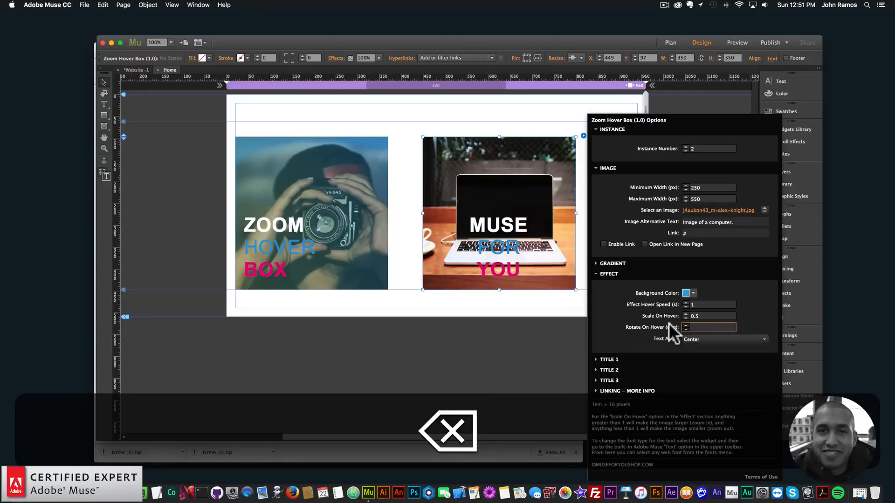
key("Return")
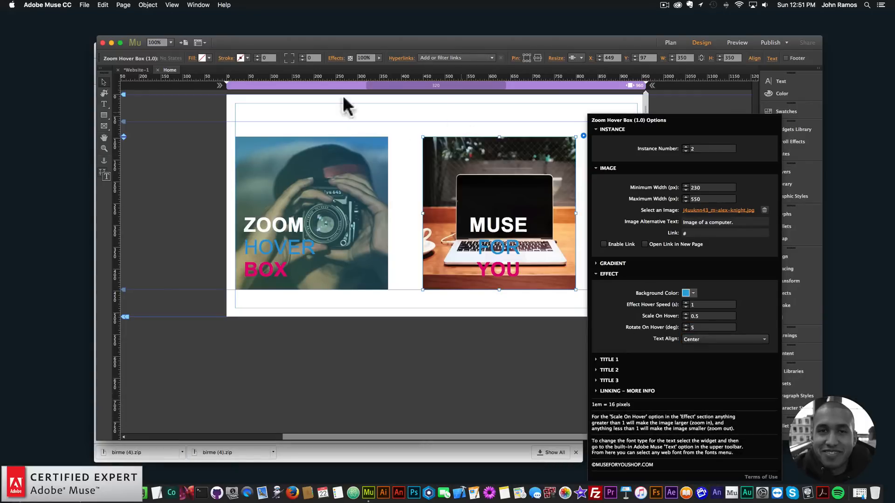
Preview the page in the browser and test the laptop box's slight rotation on hover.
left_click(416, 144)
left_click(84, 5)
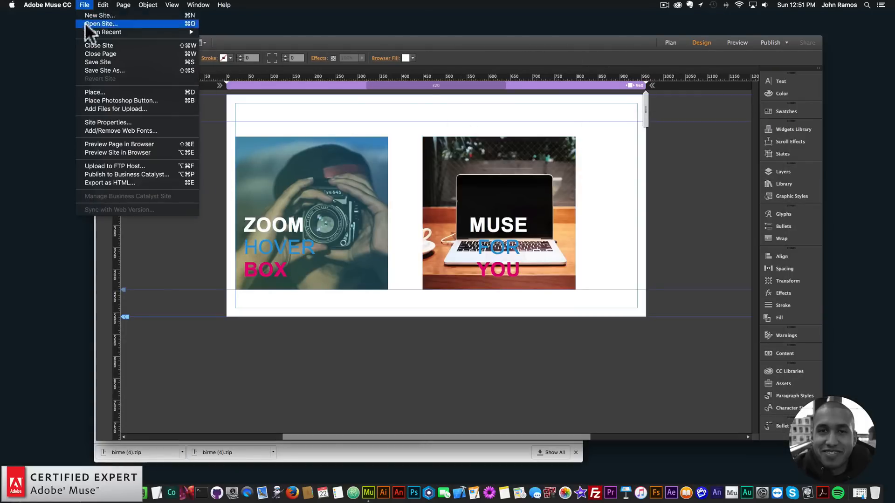
left_click(149, 144)
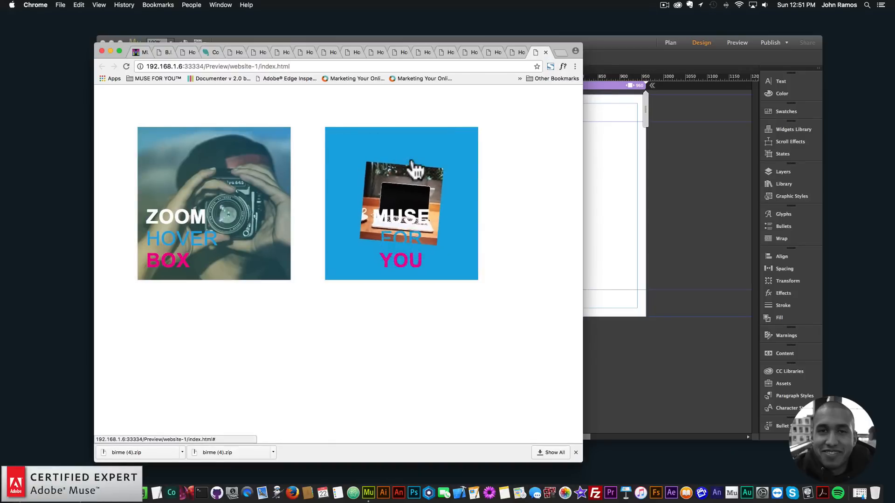
Back in Adobe Muse, set the laptop hover box's rotate on hover value to 0 degrees.
left_click(647, 215)
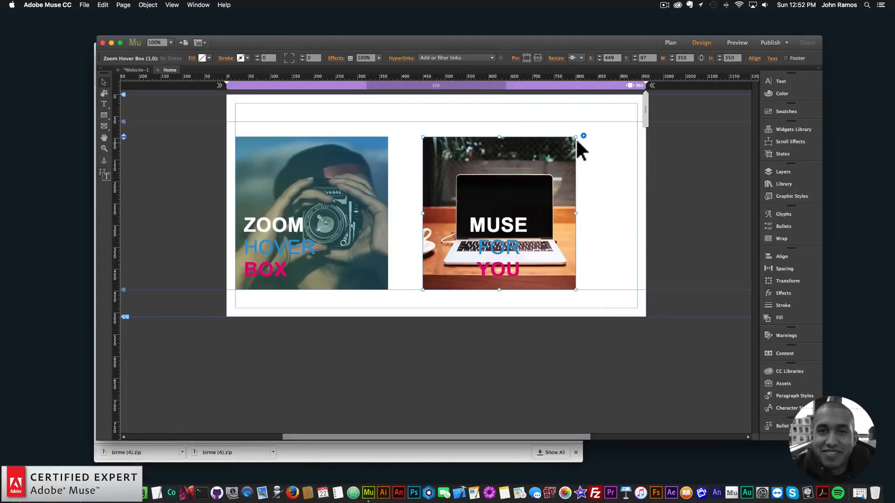
left_click(583, 136)
left_click(608, 275)
left_click(668, 322)
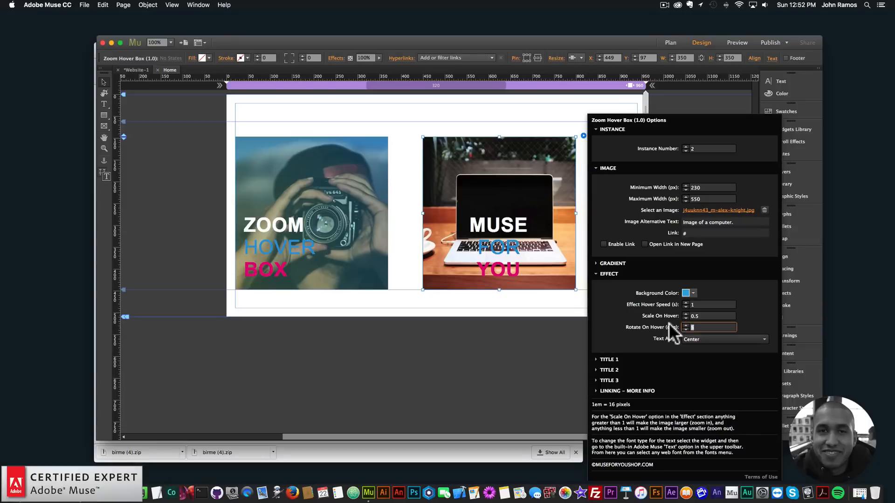
key("Return")
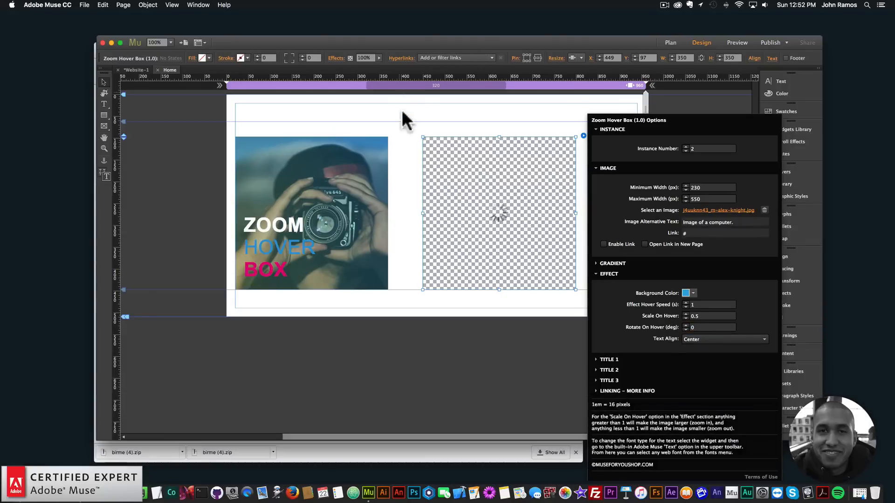
Preview the page in the browser and test the laptop box's hover scaling without rotation.
left_click(334, 91)
left_click(84, 4)
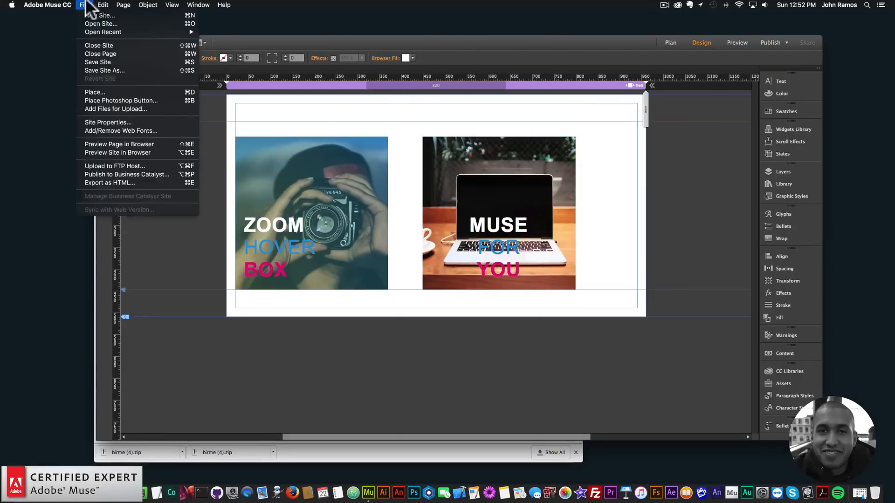
left_click(130, 141)
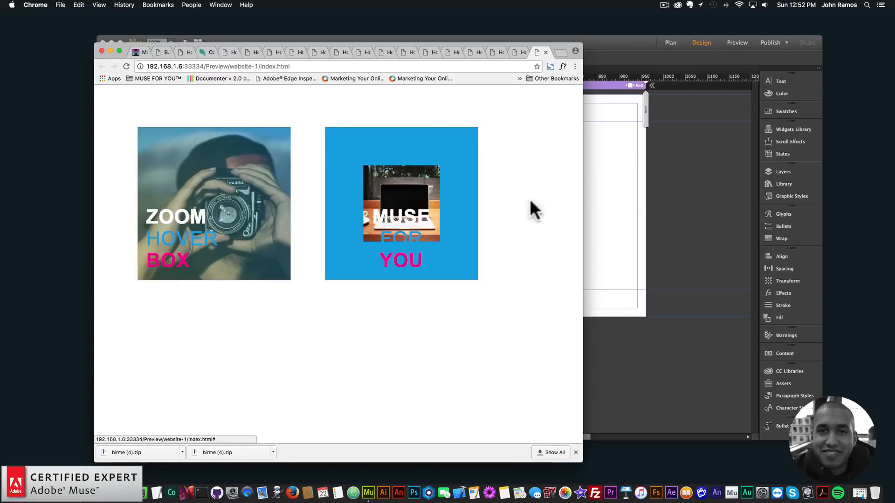
Return to Adobe Muse and move both hover boxes together so the pair sits roughly centered across the page.
left_click(631, 193)
left_click(540, 191)
left_click_drag(667, 193, 328, 161)
left_click(430, 164)
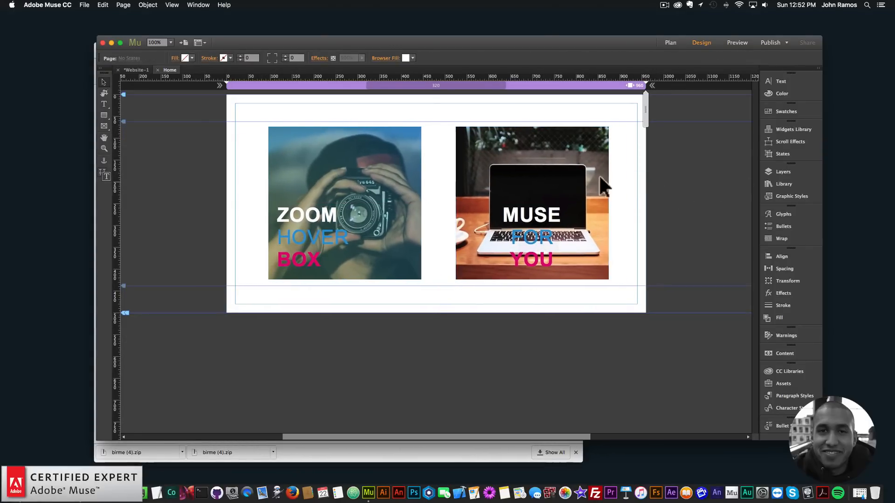
Place a 180° Text Reveal Hover Box widget from the library on the page below the two zoom hover boxes.
left_click(784, 184)
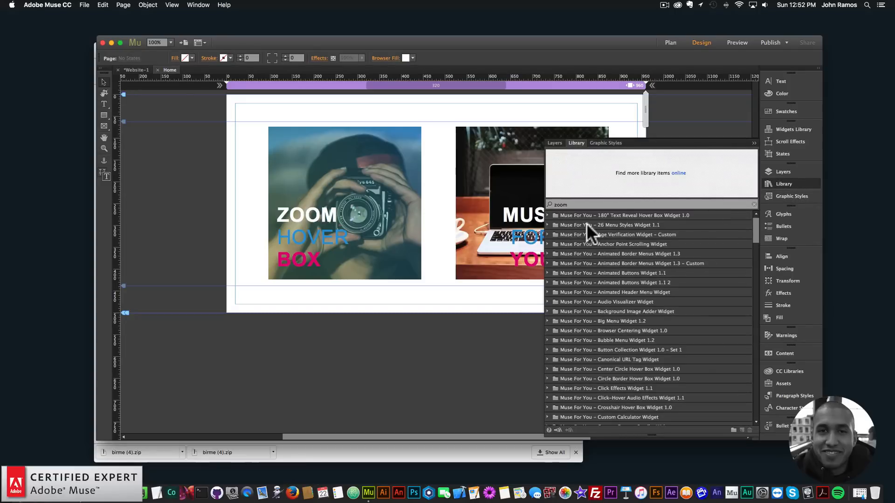
left_click(568, 215)
left_click(547, 215)
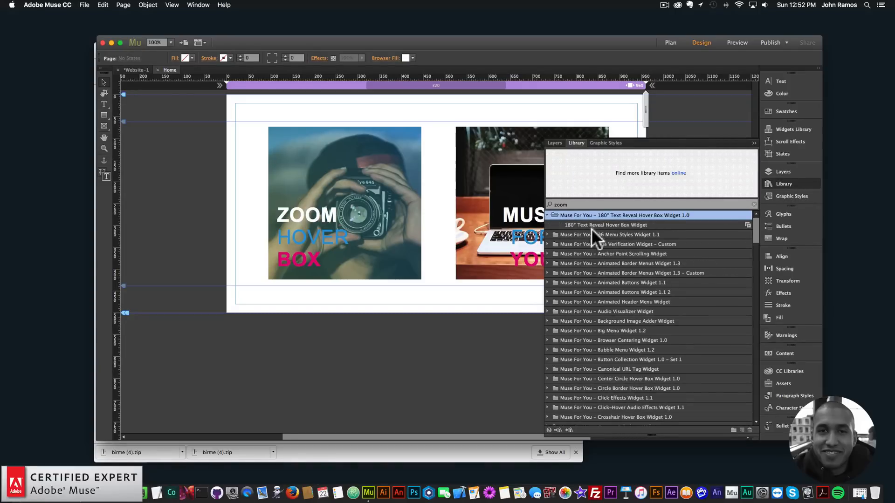
left_click(599, 225)
left_click_drag(225, 194, 225, 223)
left_click(299, 267)
left_click_drag(299, 267, 437, 332)
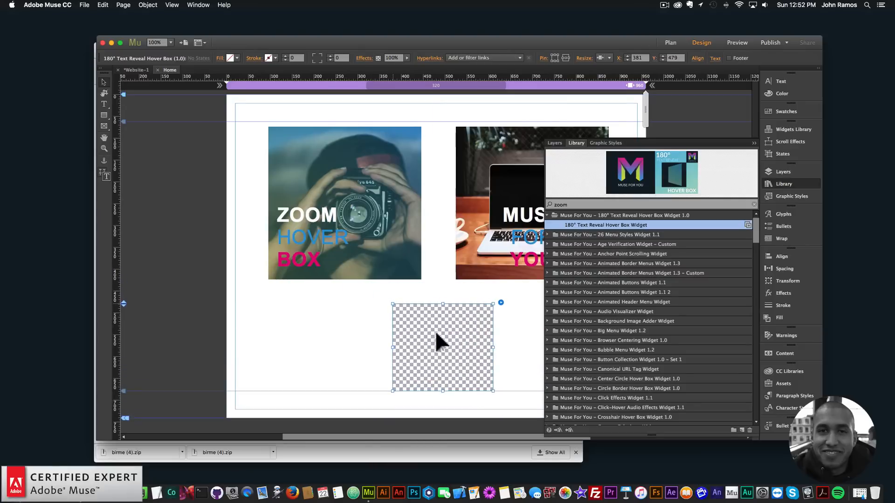
Set the ice cream photo from the birme (4) folder as the 180° Text Reveal Hover Box's image.
left_click(338, 303)
left_click(817, 183)
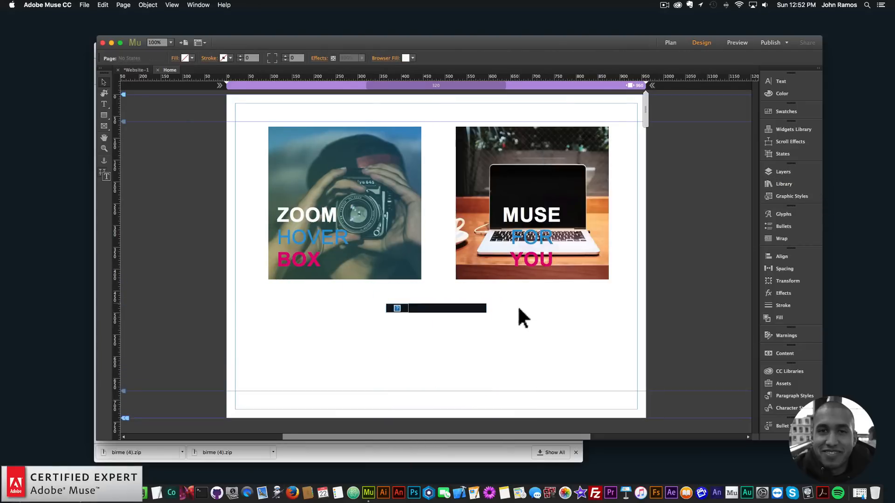
left_click(482, 309)
left_click(494, 302)
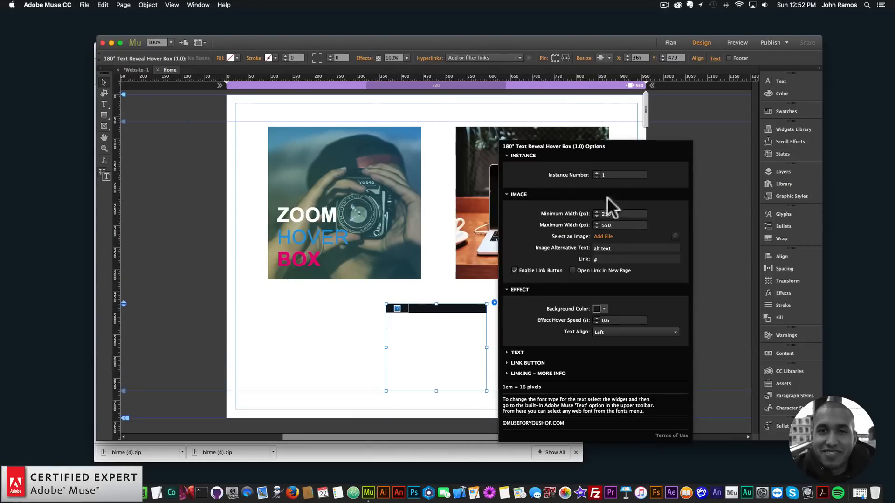
left_click(604, 236)
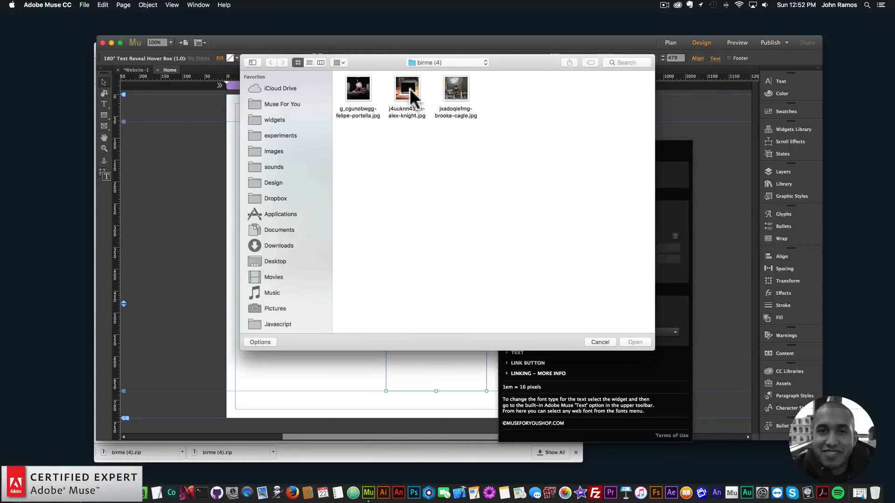
double_click(358, 89)
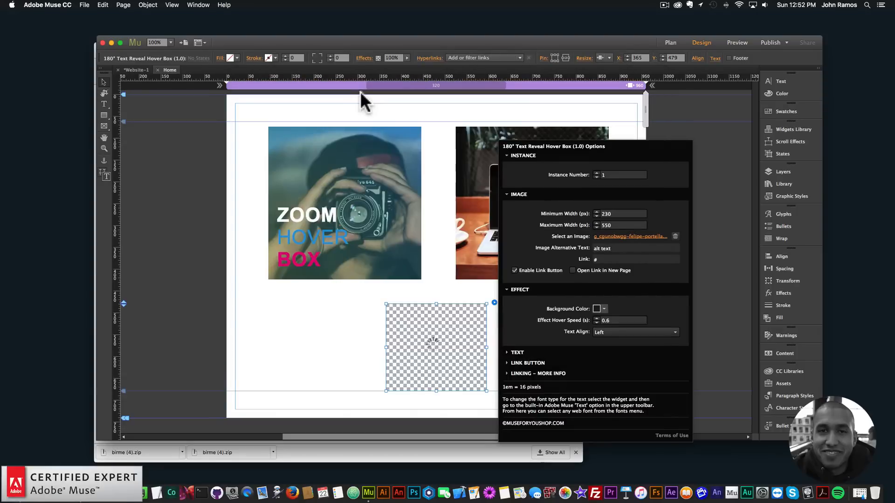
left_click(435, 323)
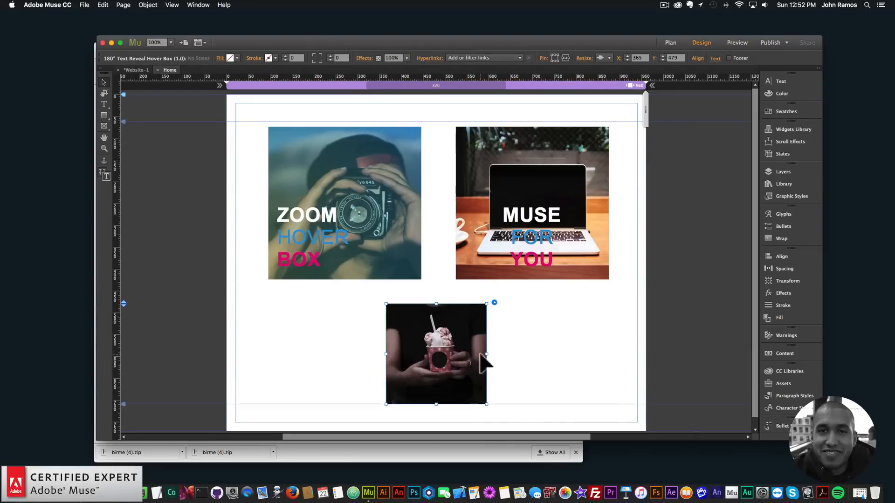
Widen the ice cream hover box and center it horizontally below the other two boxes, at about X 297.
left_click_drag(486, 353, 545, 356)
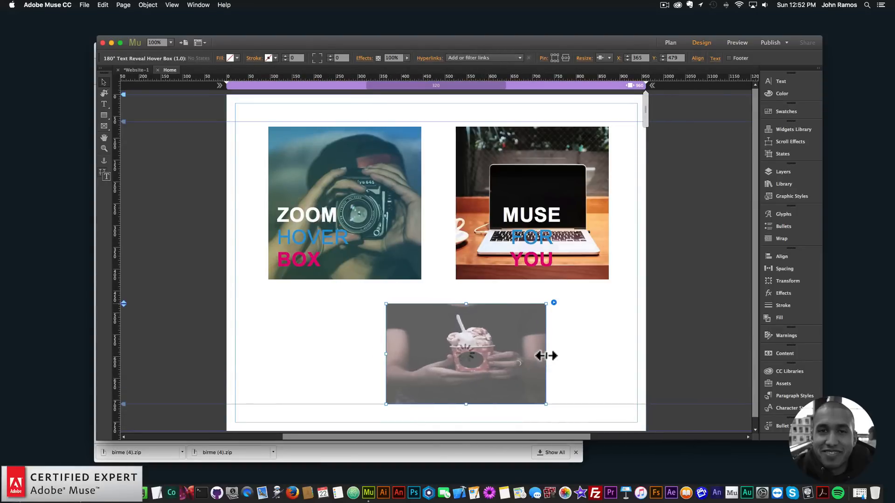
left_click_drag(491, 371, 462, 371)
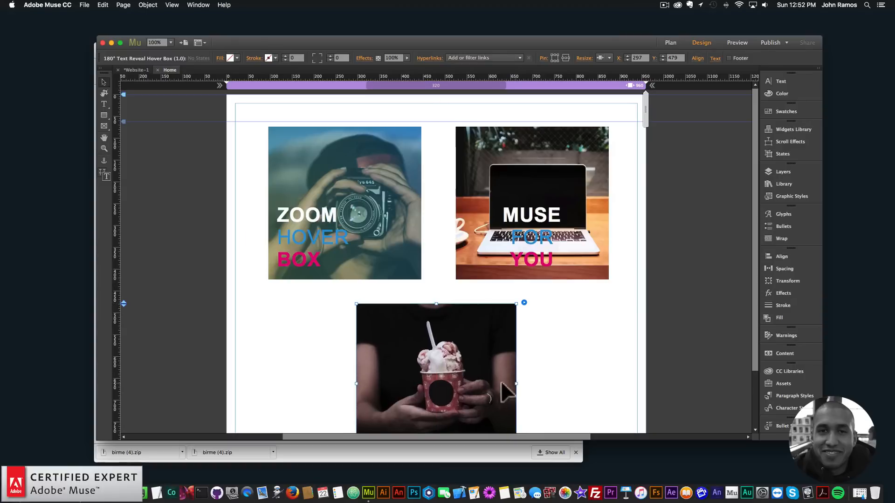
scroll(559, 363, "down", 3)
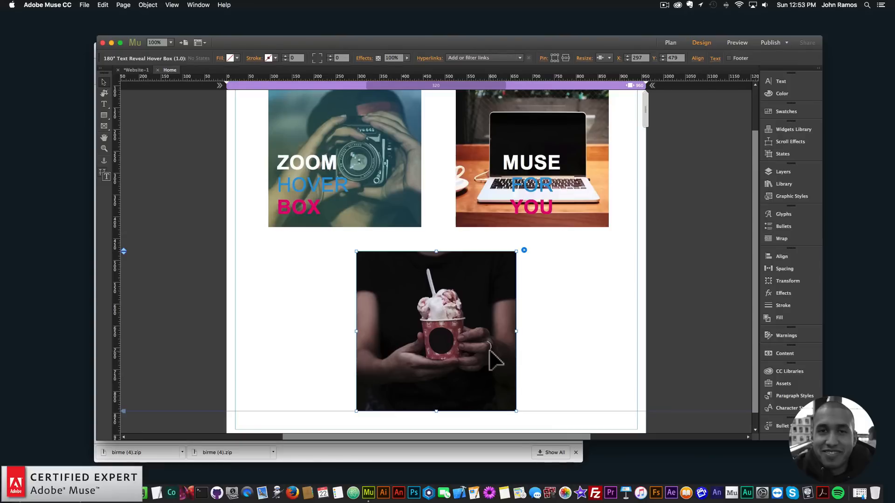
left_click(523, 342)
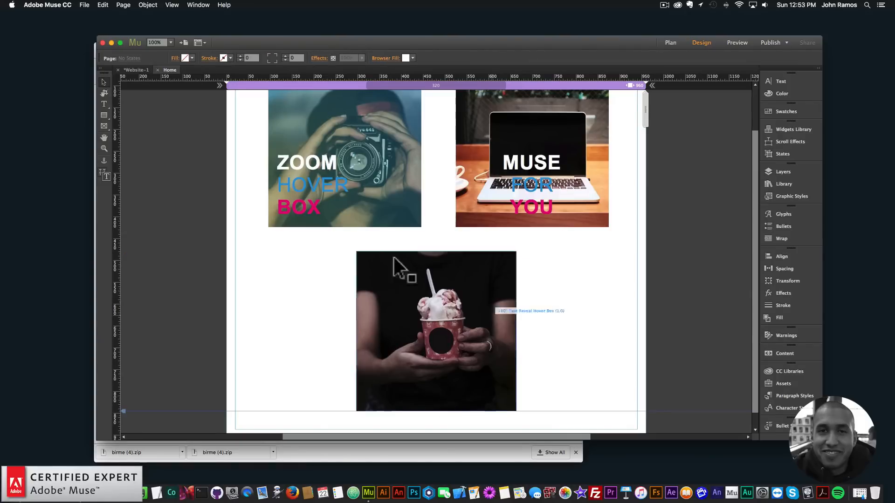
Preview the page in the browser and test the hover effects of the camera and ice cream boxes.
left_click(84, 4)
left_click(103, 142)
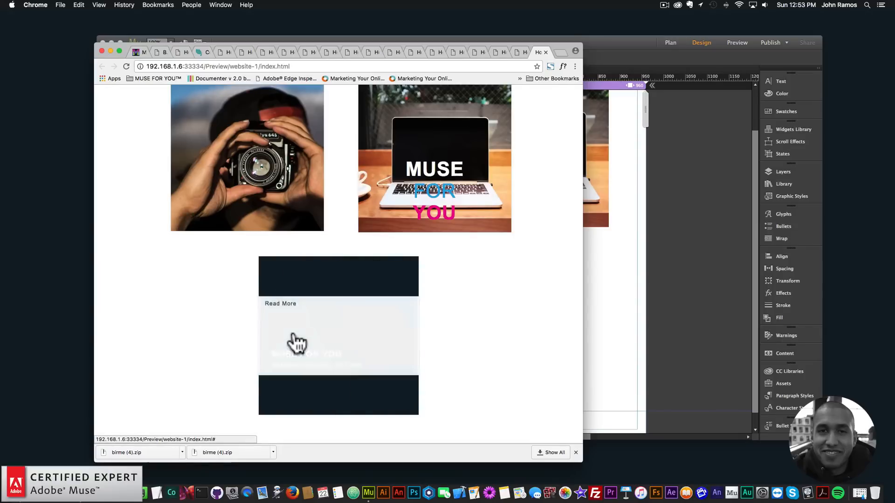
scroll(349, 340, "up", 2)
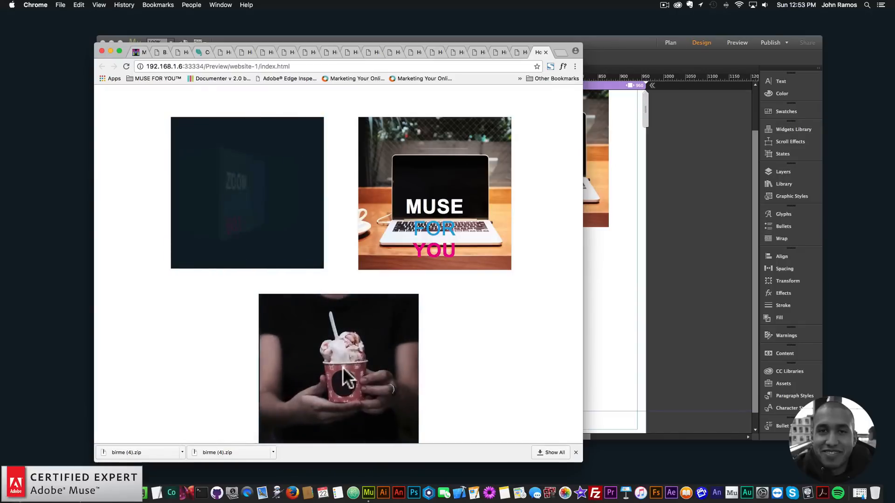
Back in Adobe Muse, set the 180° Text Reveal Hover Box's instance number to 3.
left_click(595, 350)
left_click(466, 314)
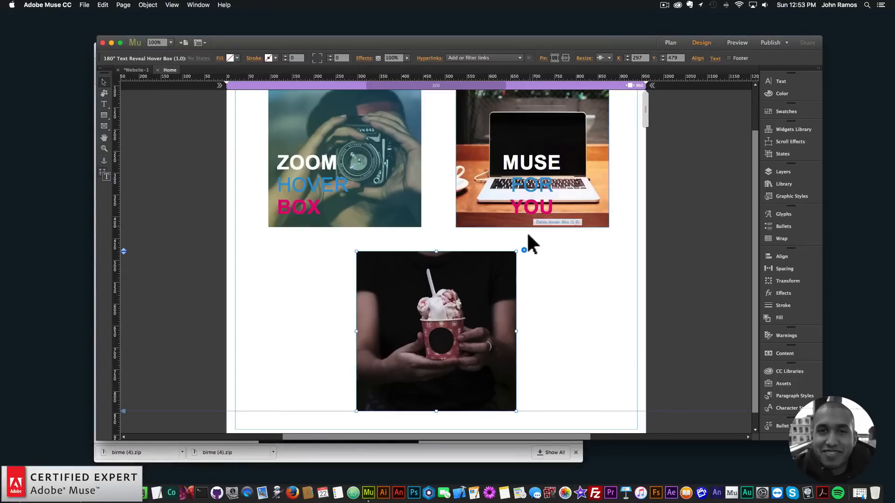
left_click(524, 250)
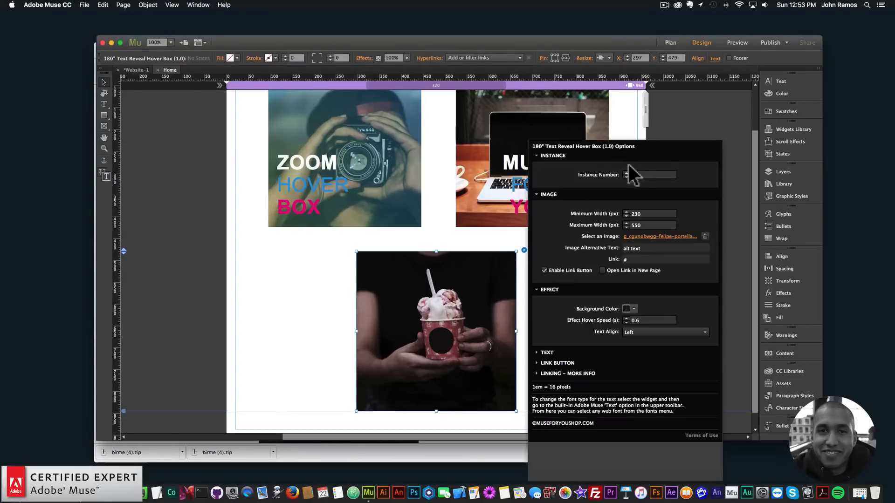
key("Return")
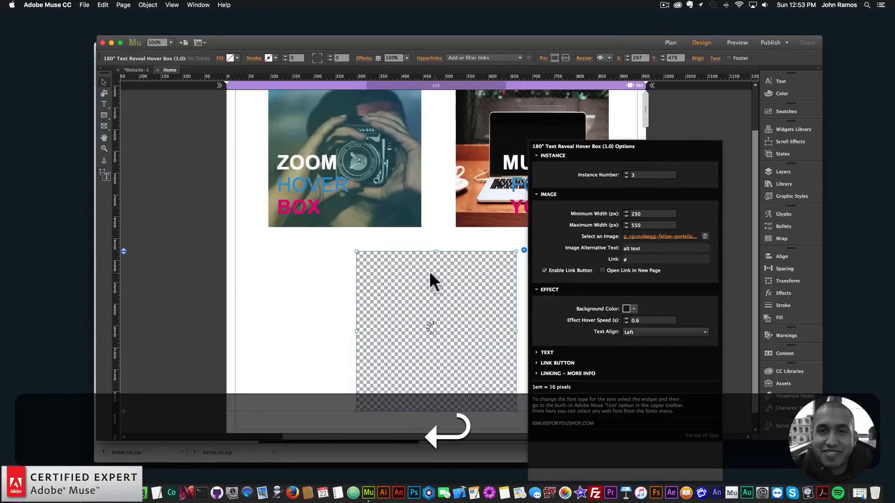
left_click(336, 302)
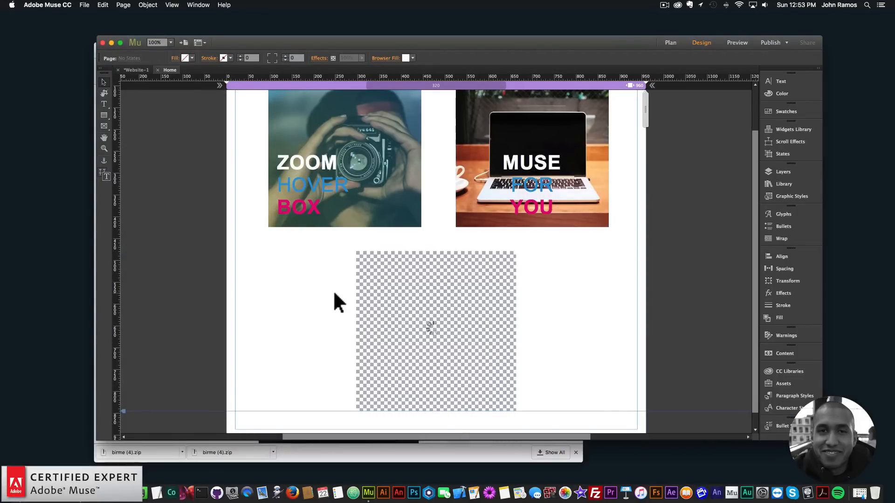
Preview the page in the browser again and test the hover effects of all the boxes.
left_click(84, 5)
left_click(155, 144)
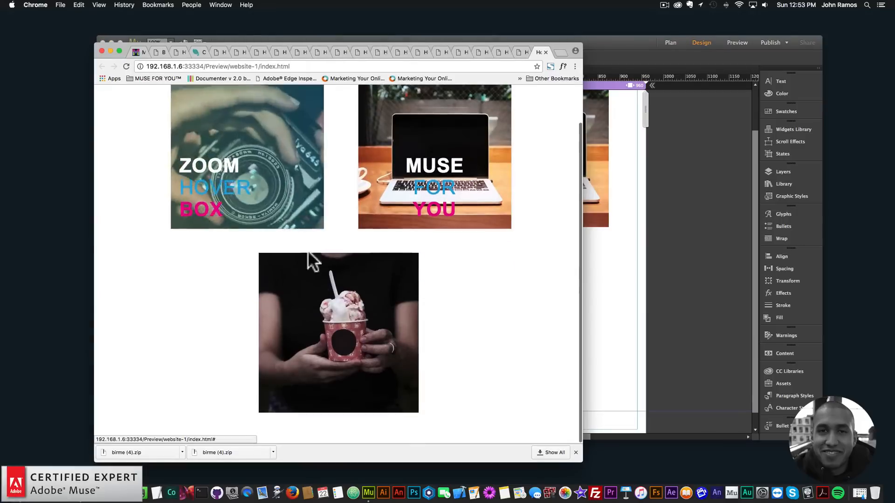
mouse_move(325, 325)
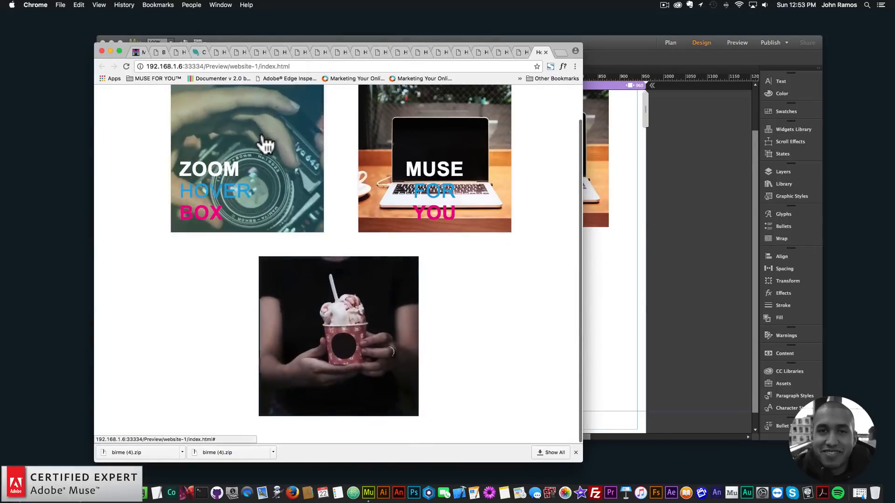
scroll(265, 144, "up", 1)
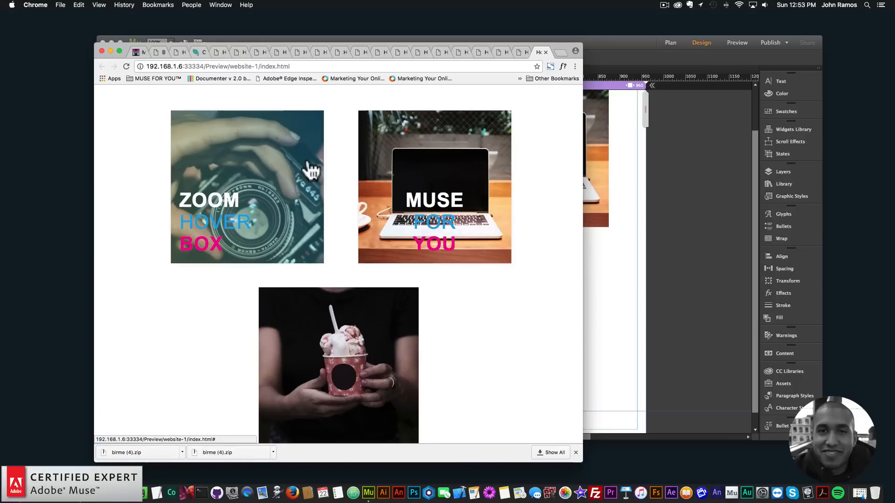
scroll(471, 313, "down", 2)
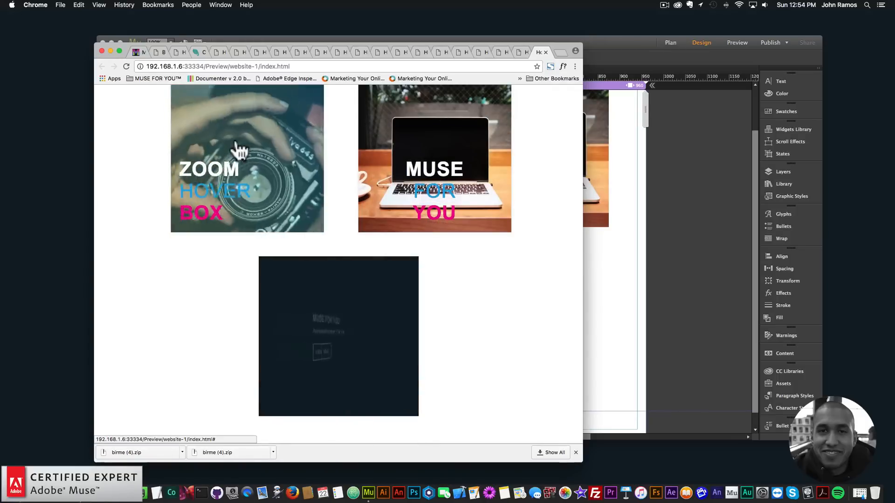
Return to Adobe Muse and add a breakpoint at 600 px to the page.
left_click(629, 282)
scroll(461, 238, "up", 2)
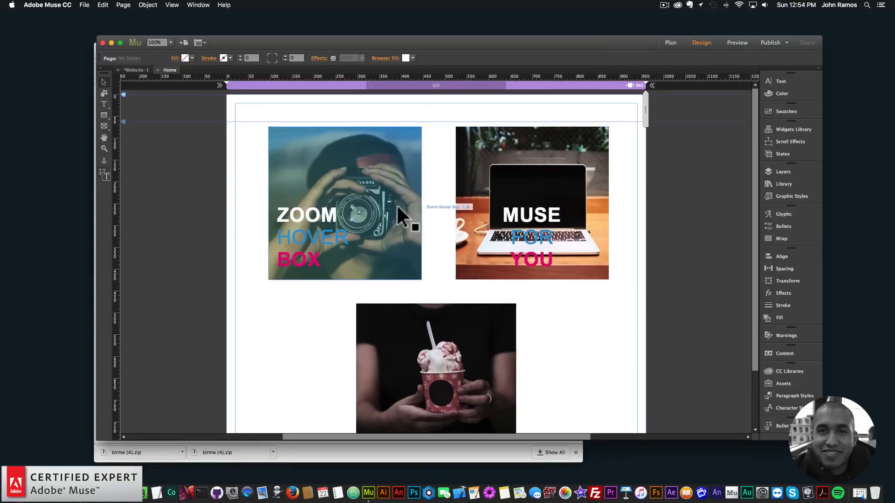
left_click(411, 204)
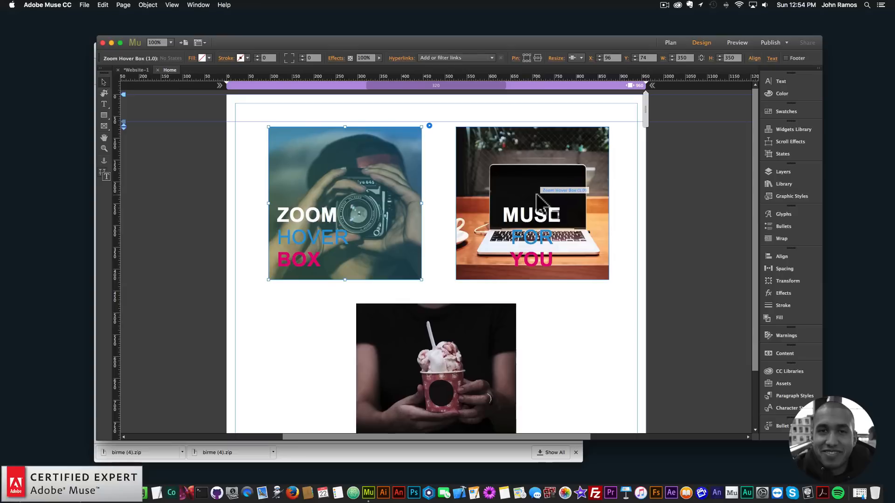
right_click(572, 84)
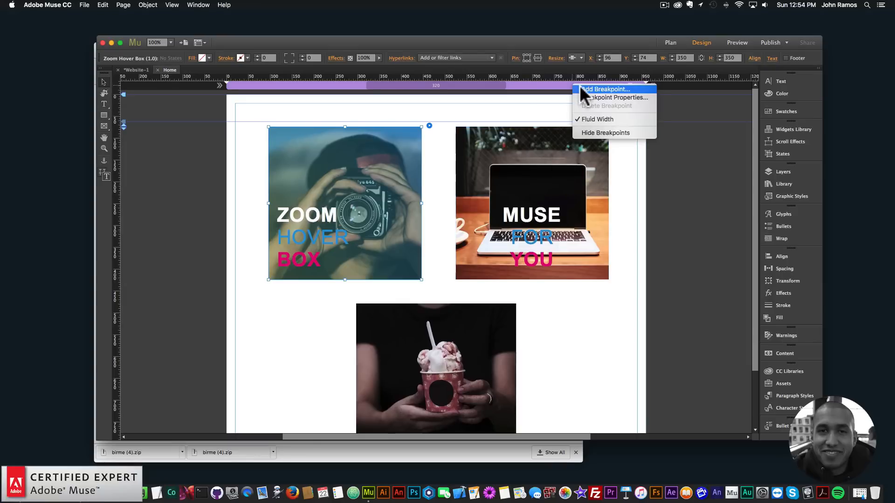
left_click(580, 86)
type("600")
key("Return")
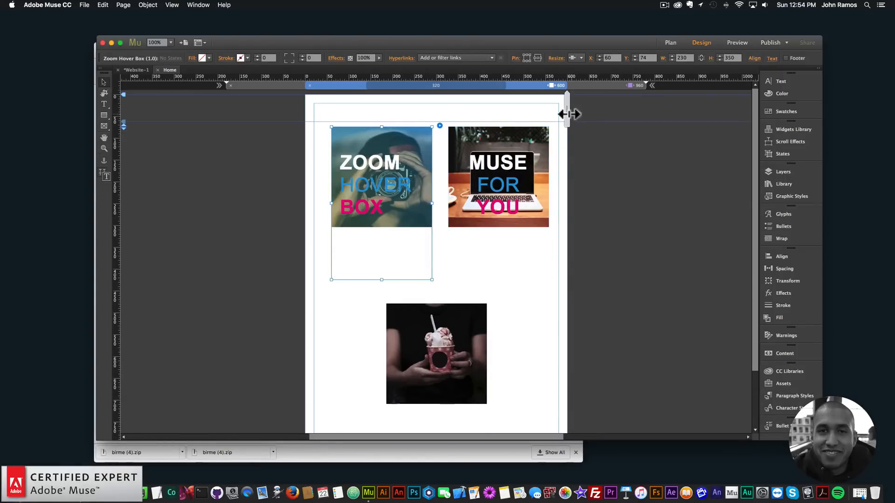
At the 600 breakpoint, move the ice cream box up to close the gap below the two zoom hover boxes.
mouse_move(569, 114)
left_mouse_down()
mouse_move(512, 114)
mouse_move(567, 116)
mouse_move(558, 115)
left_mouse_up()
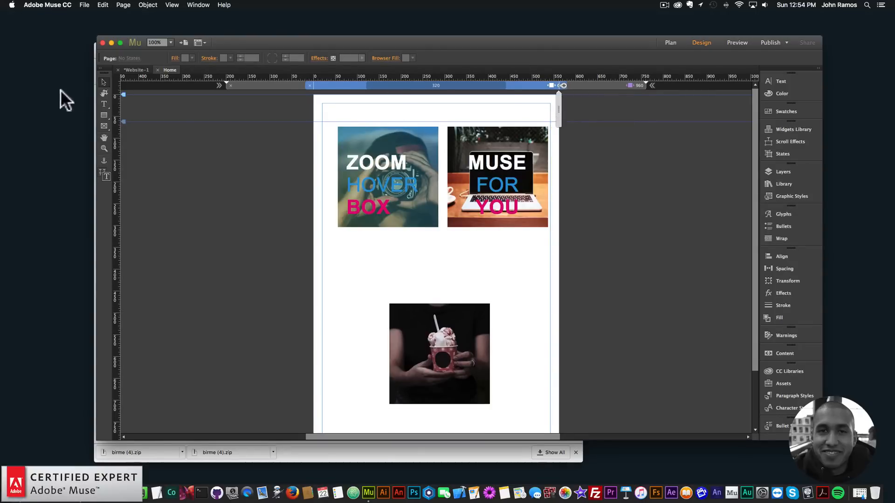
left_click(102, 82)
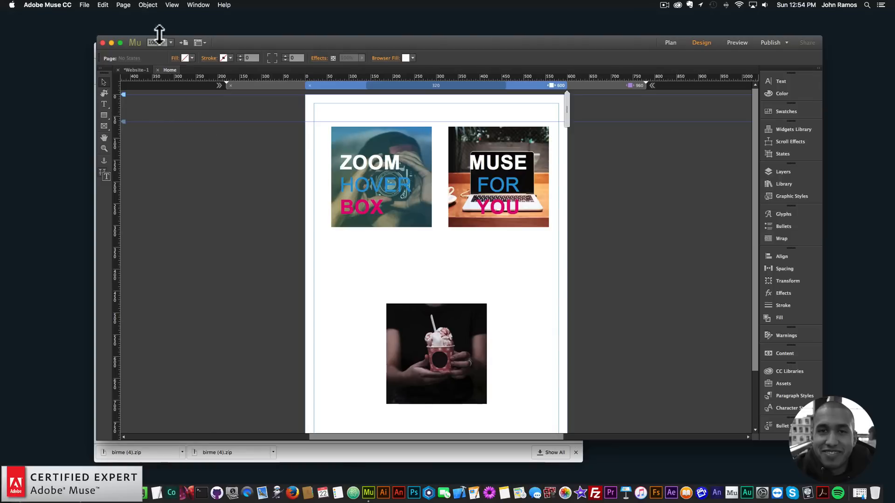
left_click_drag(430, 334, 429, 288)
left_click(355, 289)
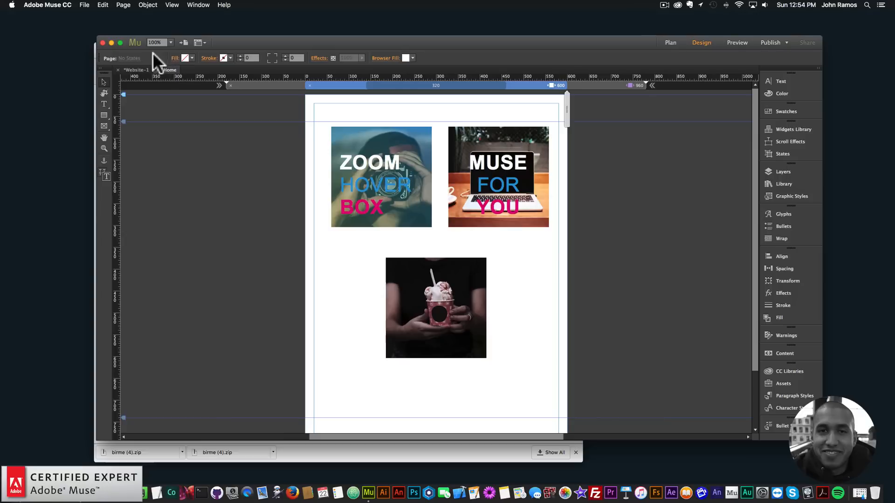
Preview the page in the browser and narrow the window to check how the hover boxes respond.
left_click(84, 4)
left_click(122, 143)
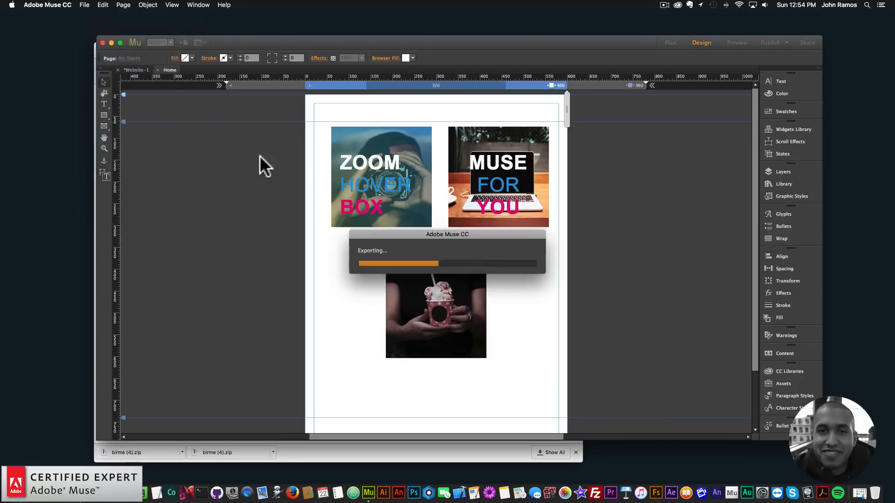
left_click_drag(575, 178, 525, 197)
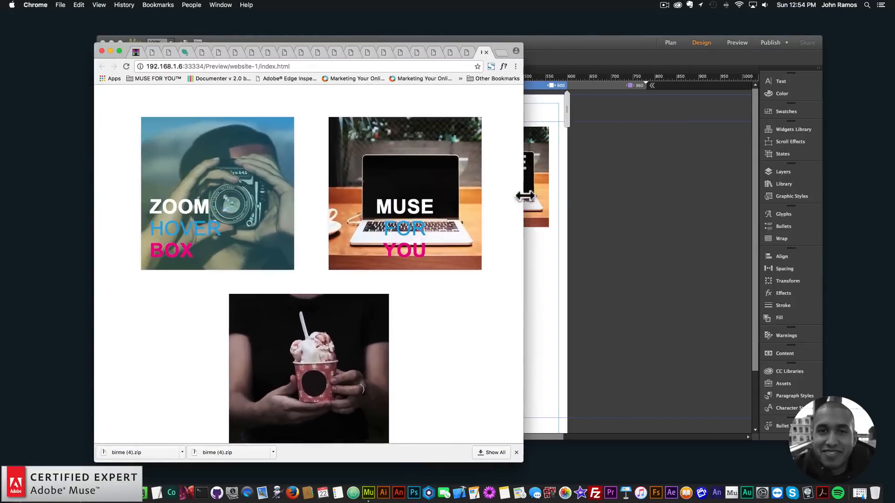
Back in Adobe Muse at the 960 breakpoint, set the resize option of all three hover boxes to None.
left_click(620, 194)
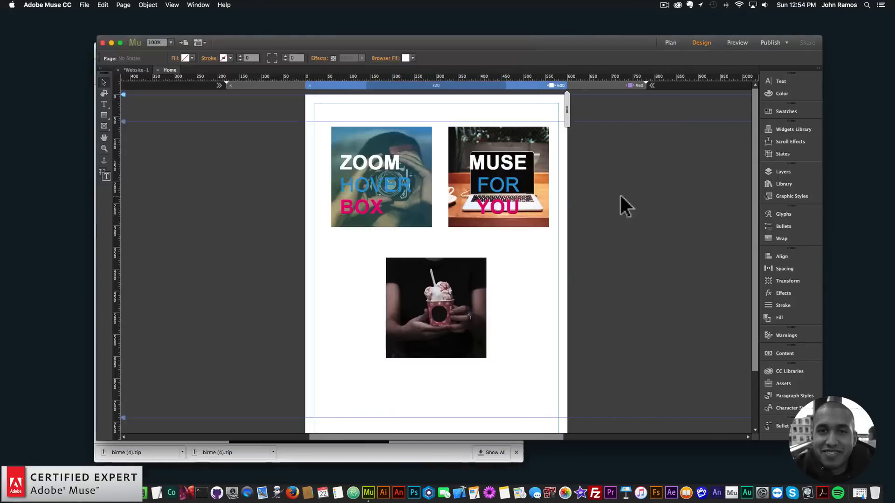
left_click(537, 148)
left_click(586, 85)
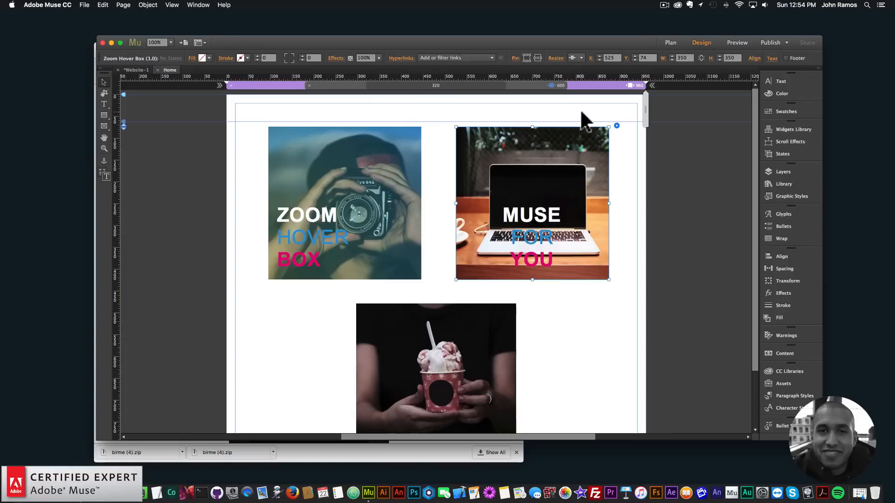
left_click(562, 155)
left_click(382, 230, "shift")
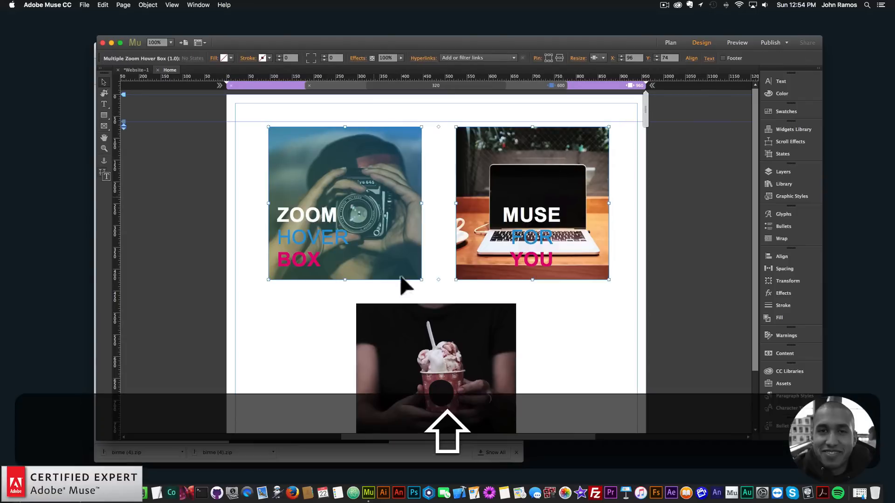
left_click(447, 343, "shift")
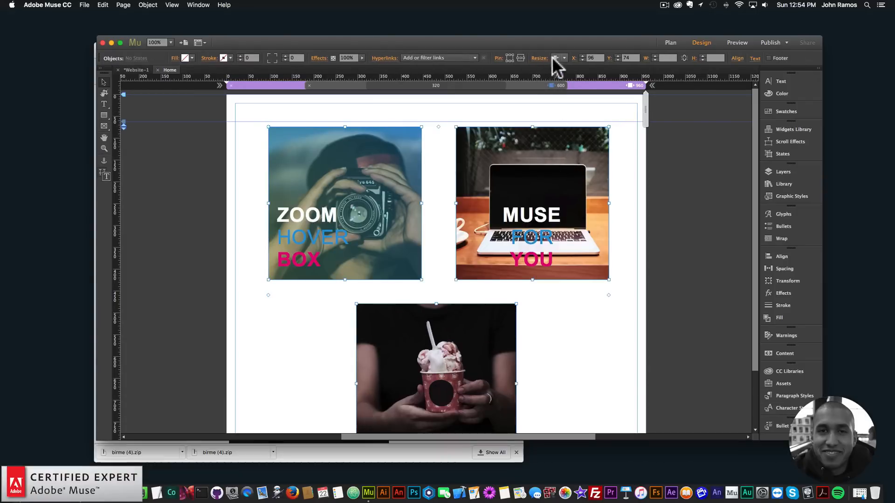
key("super+shift+z")
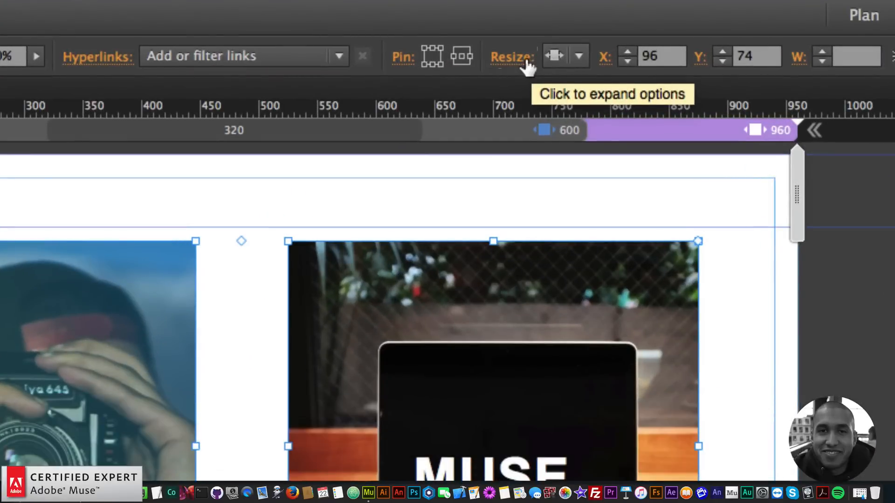
left_click(578, 57)
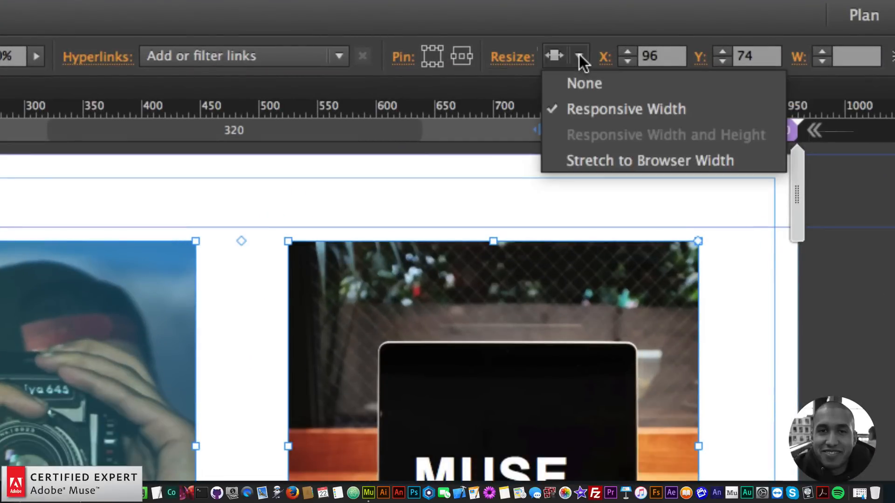
left_click(586, 84)
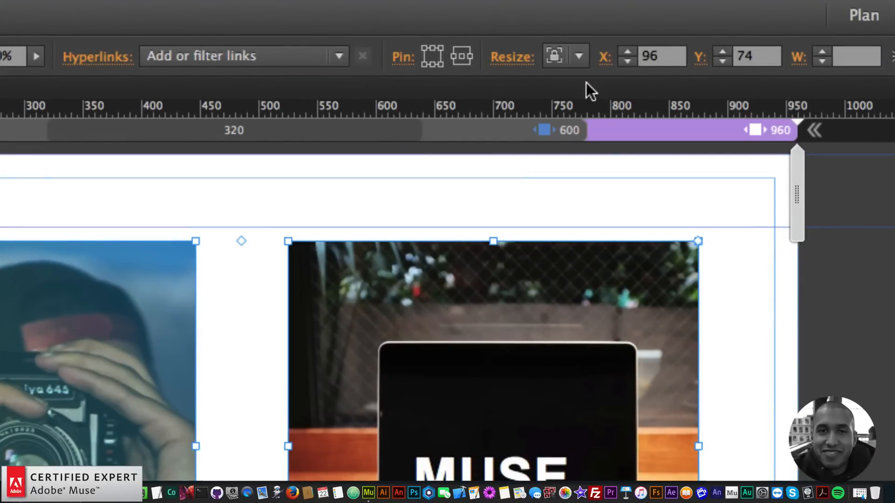
Preview the page in the browser and narrow the window to check whether the hover boxes keep their size.
key("super+shift+z")
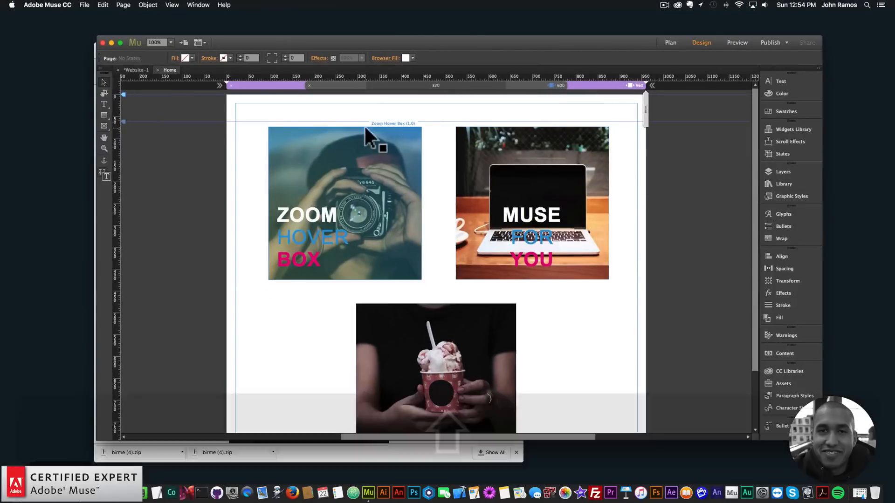
left_click(84, 4)
left_click(136, 144)
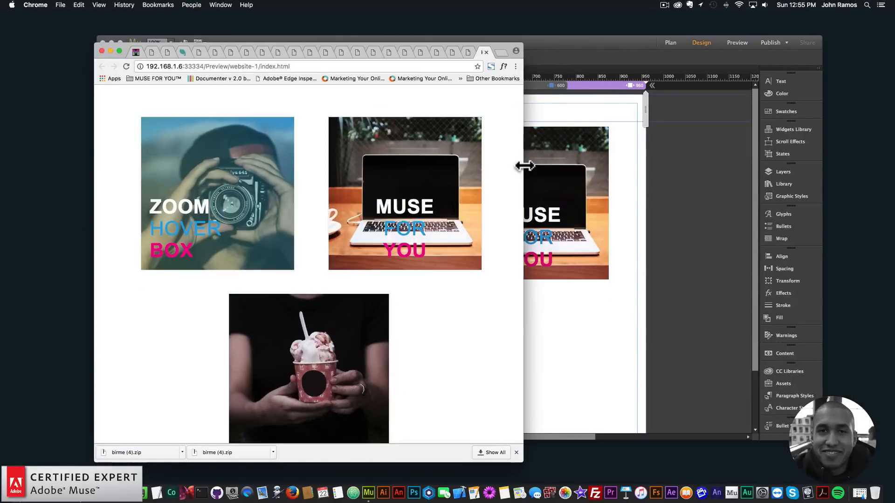
left_click_drag(524, 166, 446, 170)
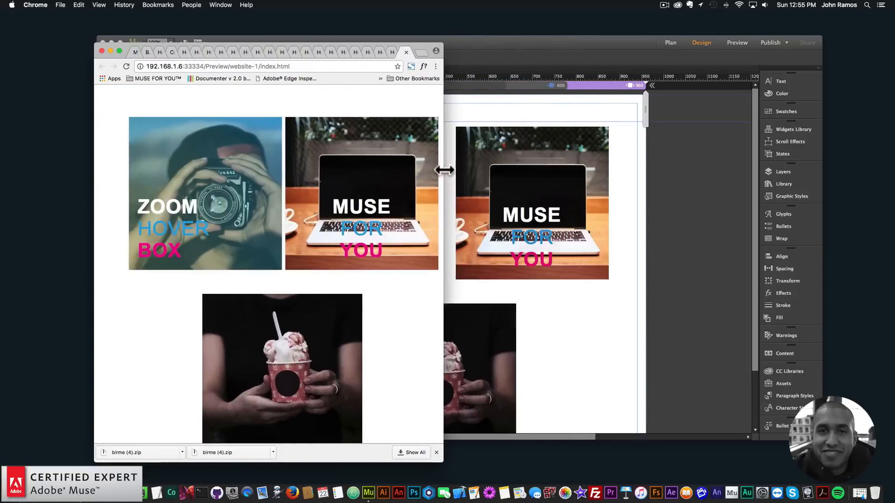
Back in Adobe Muse at the 600 breakpoint, set the resize option of all three hover boxes to None.
left_click(567, 87)
left_click(506, 186)
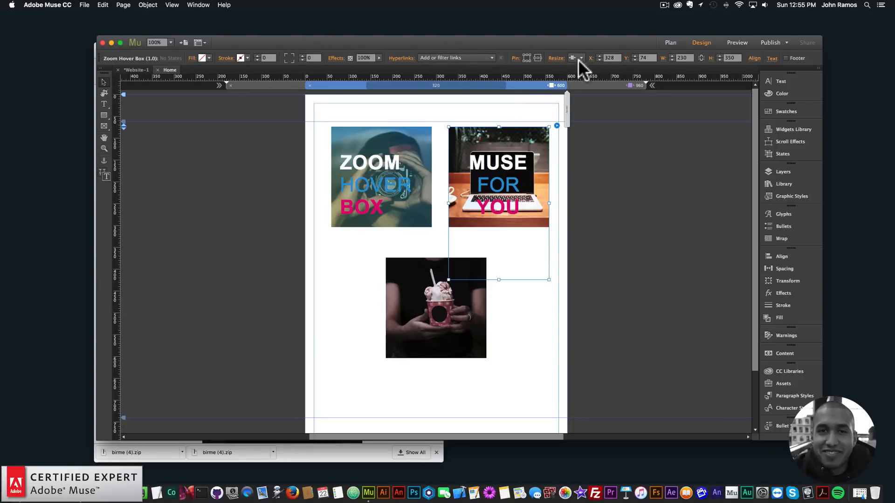
left_click(428, 214, "shift")
left_click(450, 289, "shift")
left_click(561, 58)
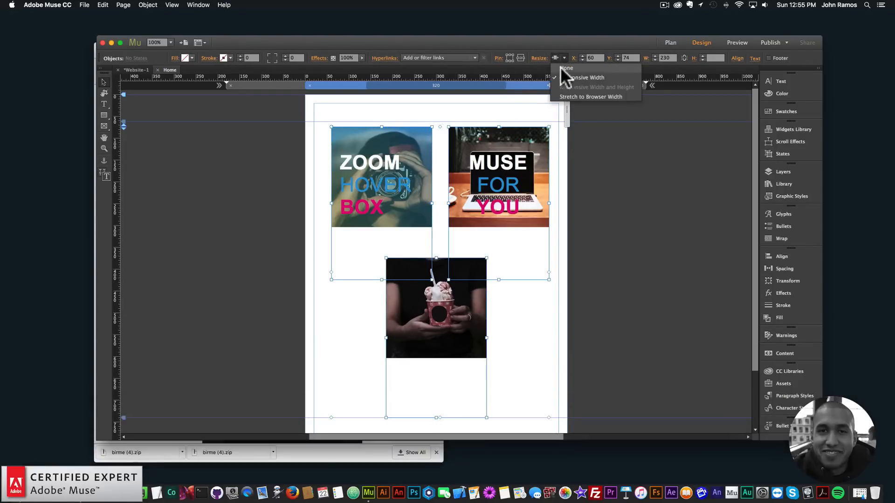
left_click(526, 39)
right_click(547, 80)
left_click(560, 100)
right_click(583, 83)
left_click(591, 92)
type("600")
key("Return")
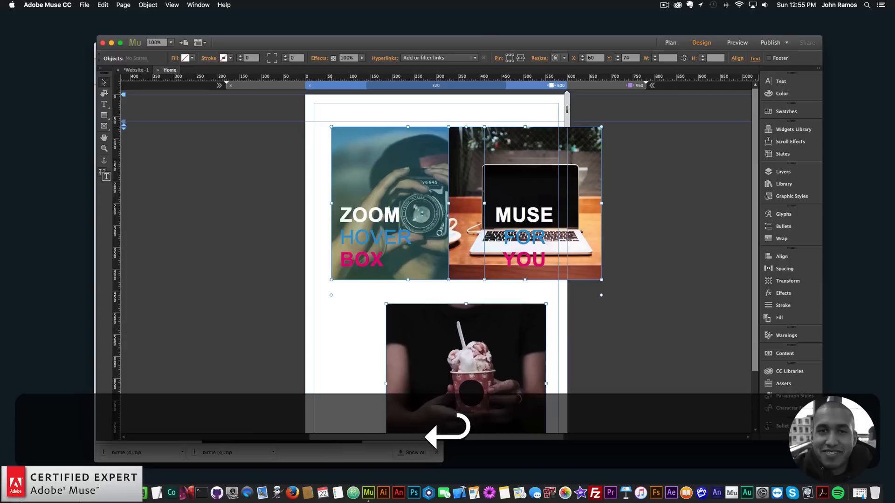
At the 600 breakpoint, stack the hover boxes in one column: camera first, laptop below it and ice cream last.
left_click(583, 85)
left_click(524, 158)
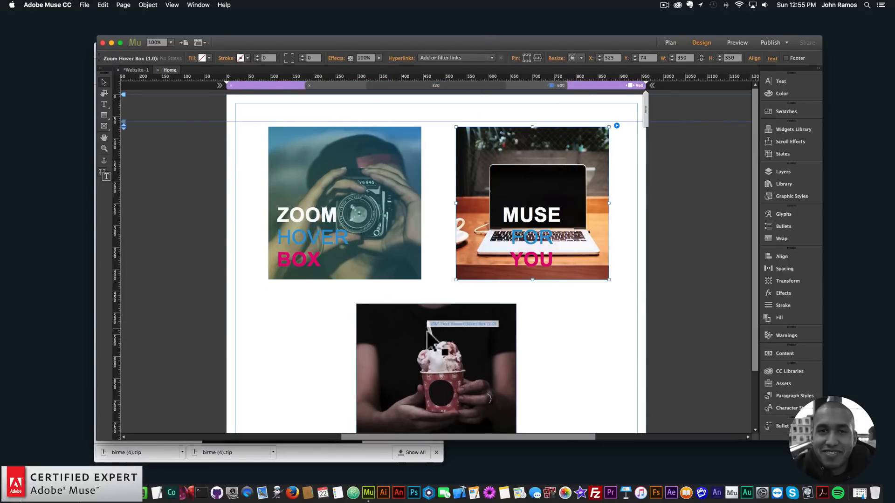
left_click(546, 85)
left_click_drag(519, 184, 578, 240)
key("super+minus")
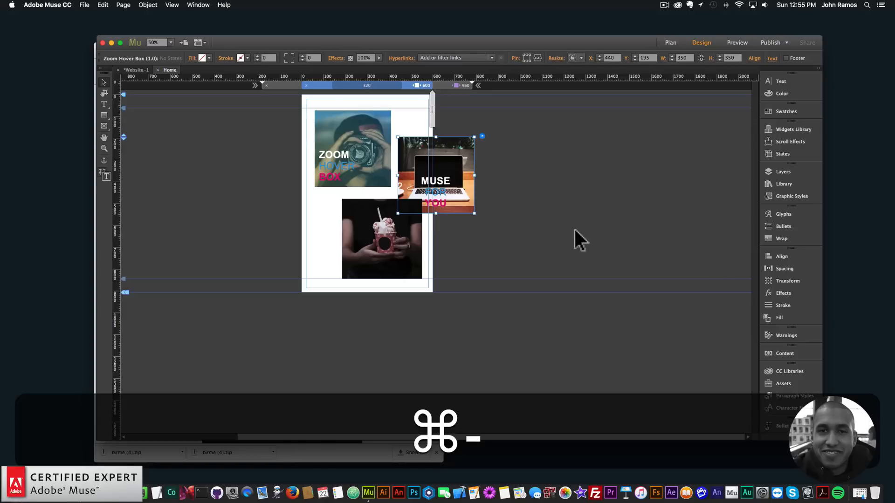
left_click_drag(377, 246, 363, 352)
left_click(455, 171)
left_click_drag(442, 211, 376, 279)
left_click_drag(358, 159, 370, 154)
left_click_drag(377, 259, 378, 257)
left_click_drag(378, 350, 376, 340)
left_click_drag(372, 258, 373, 253)
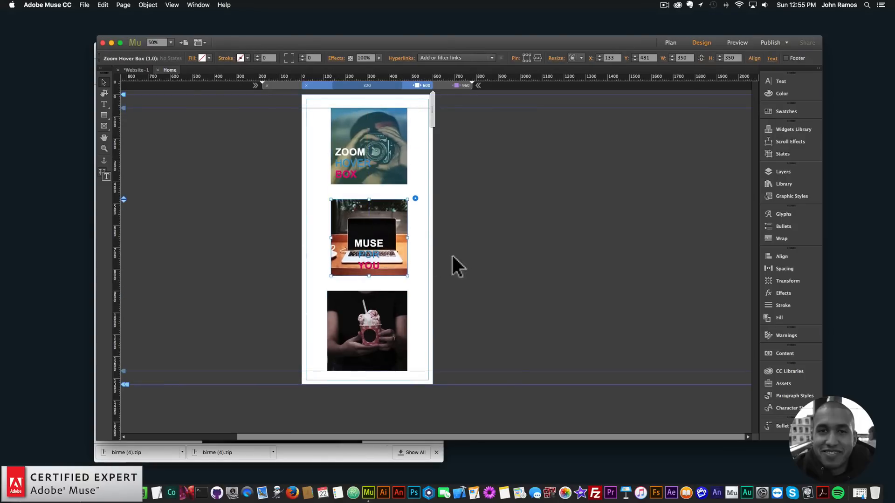
Preview the page in the browser, narrow the window below 600 px and look through the stacked hover boxes.
left_click(439, 265)
left_click(84, 5)
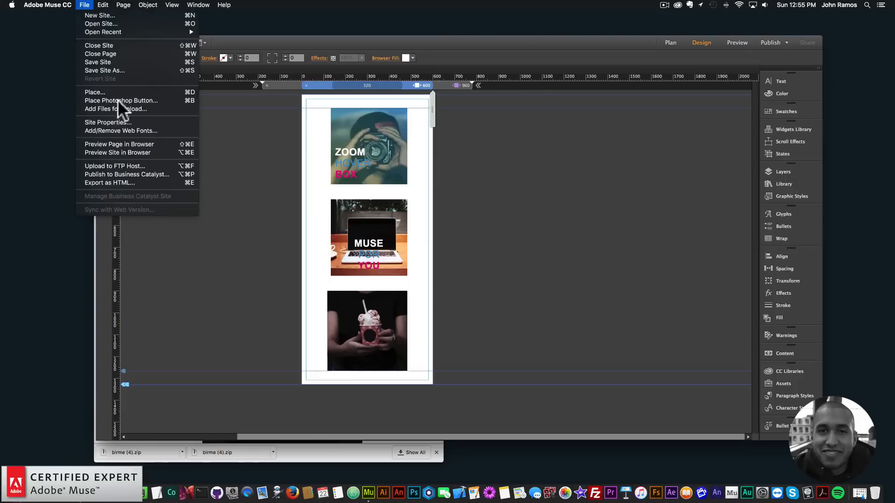
left_click(119, 143)
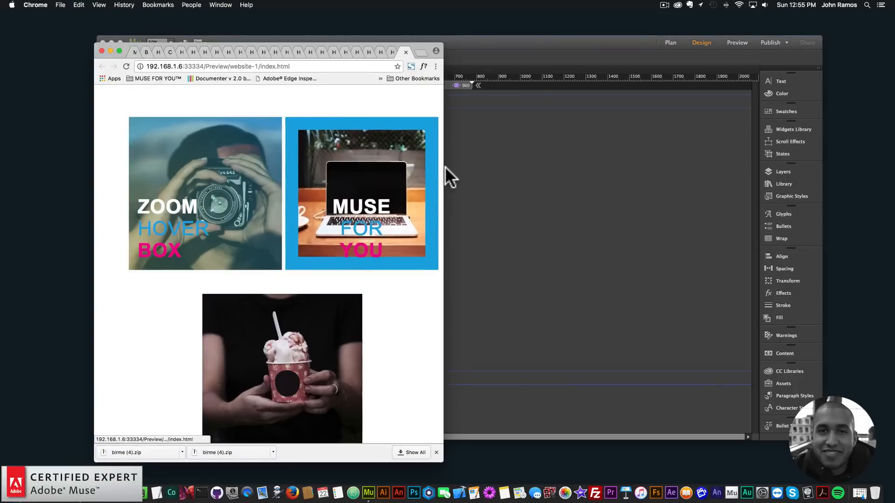
left_click_drag(443, 176, 317, 177)
scroll(259, 205, "down", 3)
scroll(256, 224, "down", 2)
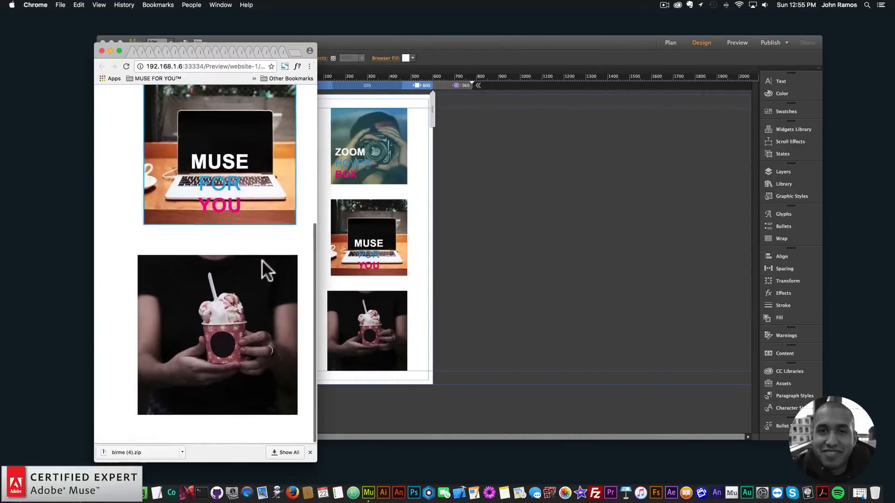
scroll(255, 289, "up", 5)
In Adobe Muse, select all three stacked hover boxes and pin them to the center of the browser.
left_click(448, 307)
left_click_drag(436, 333, 325, 126)
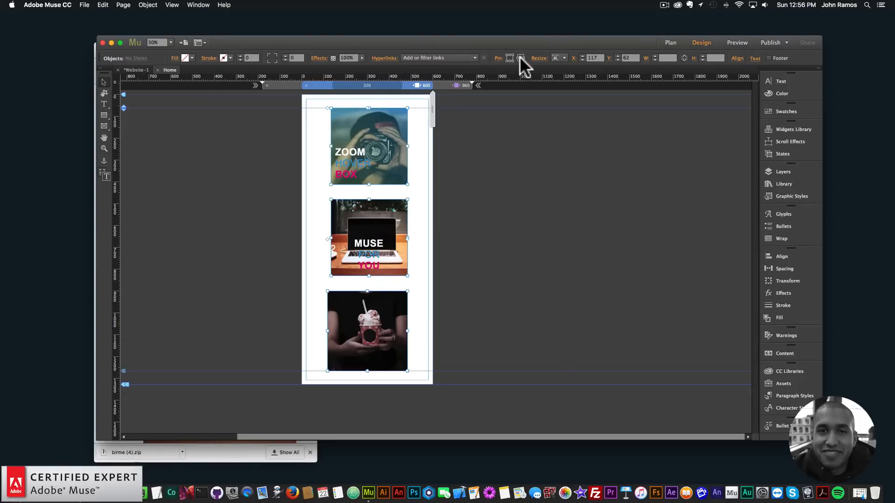
key("shift+super+z")
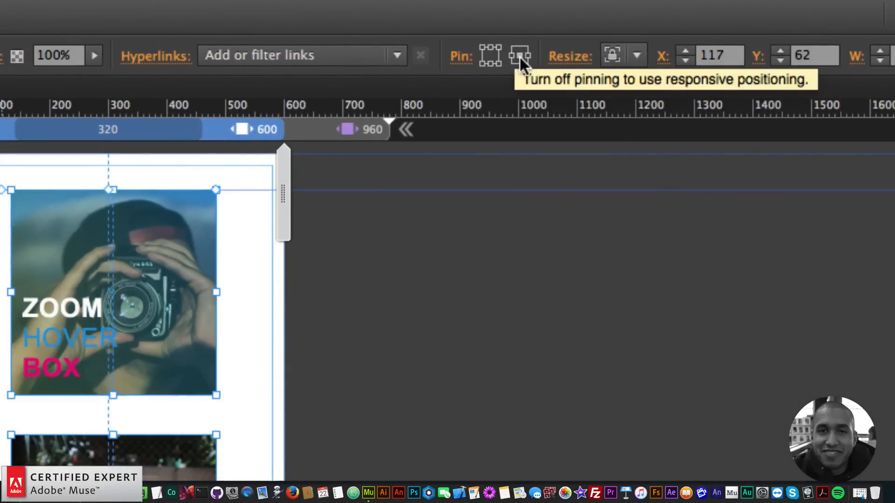
key("shift+super+z")
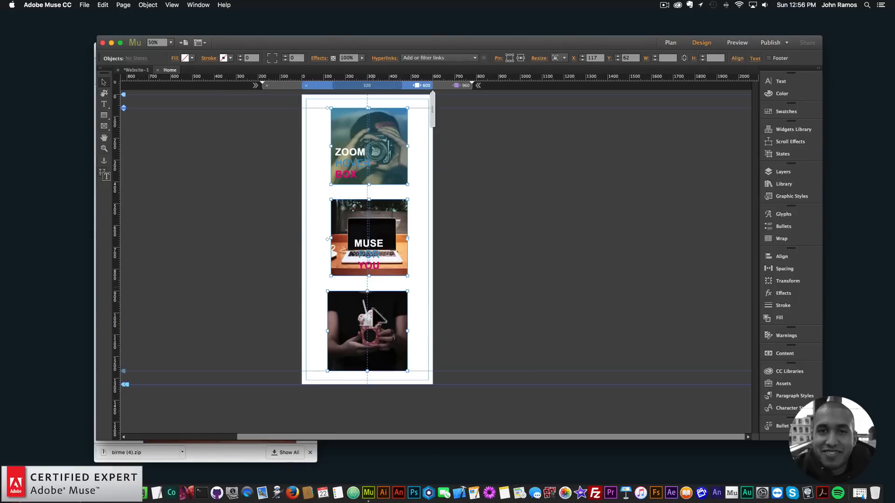
Align the horizontal centers of the three hover boxes to the content area.
left_click_drag(467, 353, 332, 132)
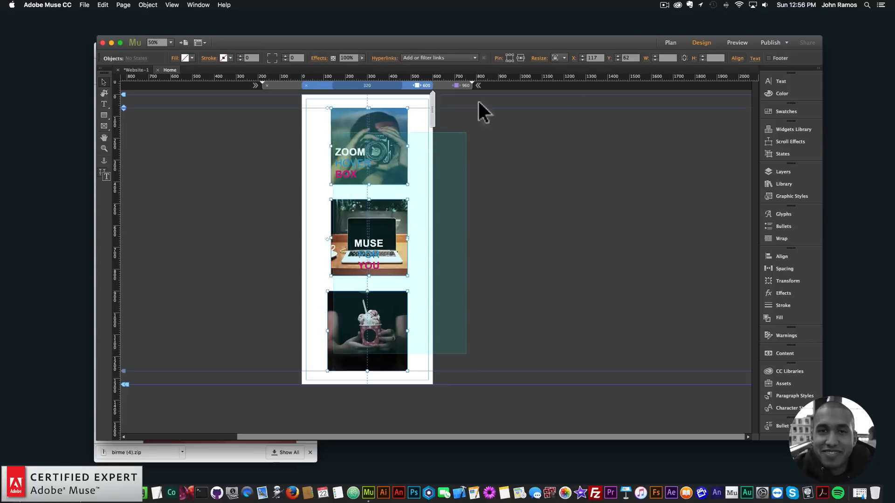
left_click(737, 59)
left_click(811, 128)
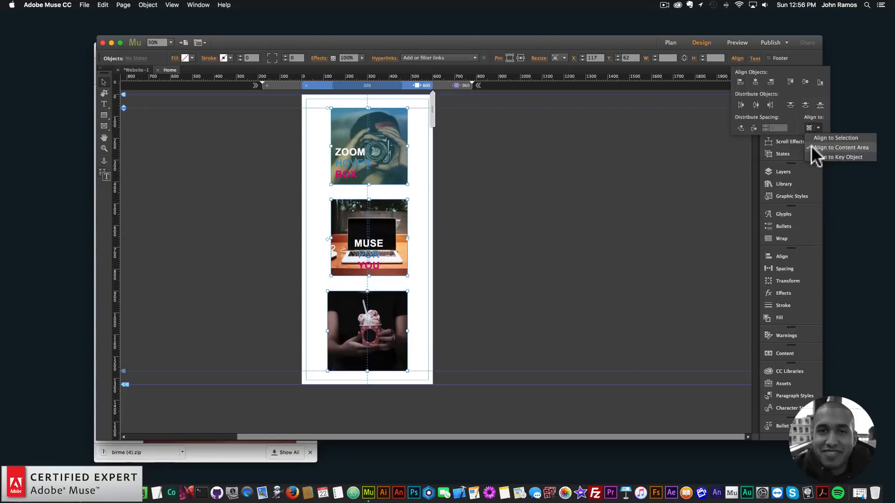
left_click(811, 145)
left_click(754, 81)
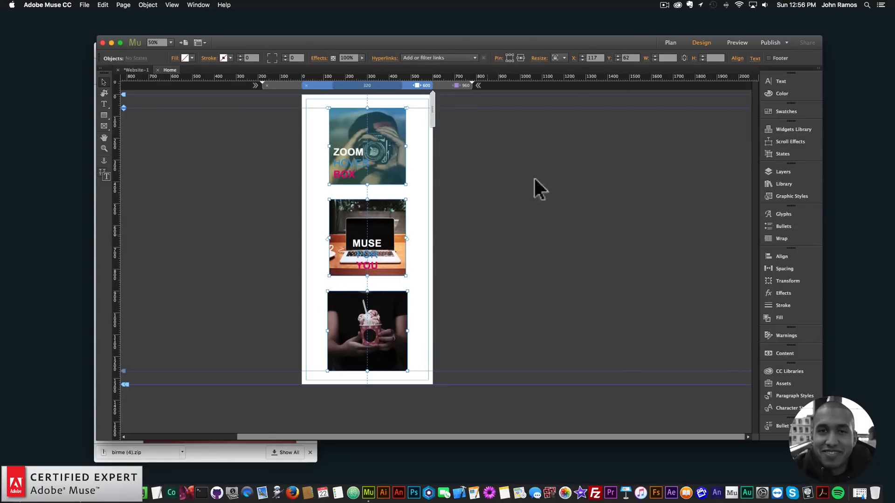
left_click(739, 60)
key("super+shift+z")
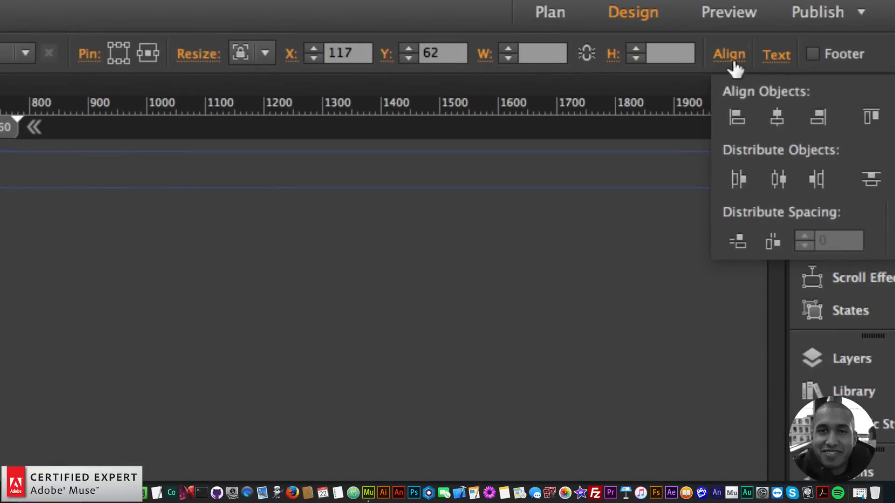
key("super+shift+z")
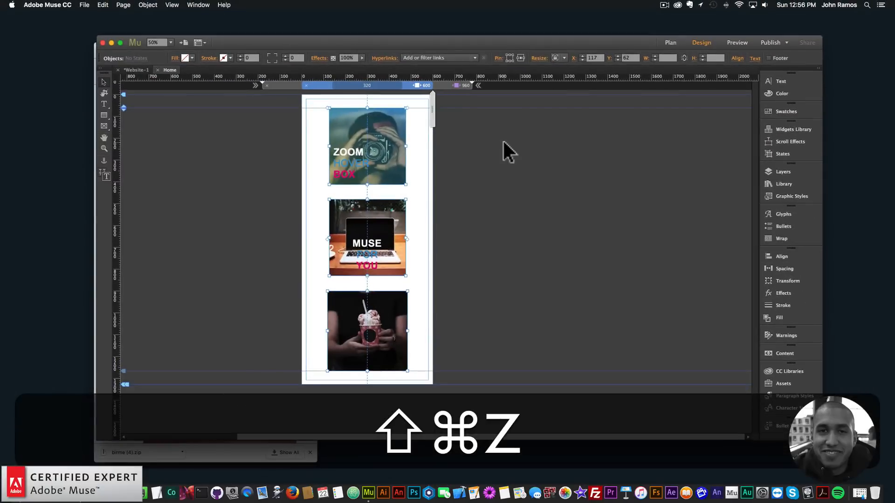
Preview the page in the browser again and check the centering of the stacked hover boxes.
left_click(480, 137)
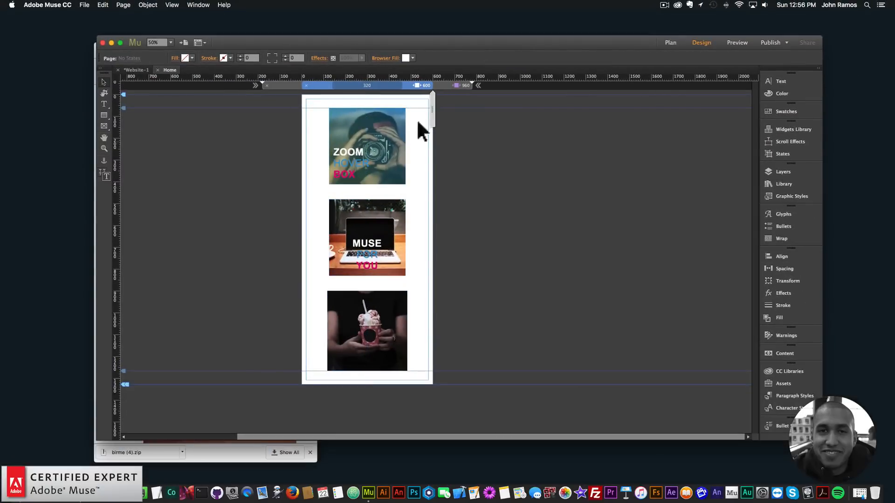
left_click(84, 5)
left_click(108, 145)
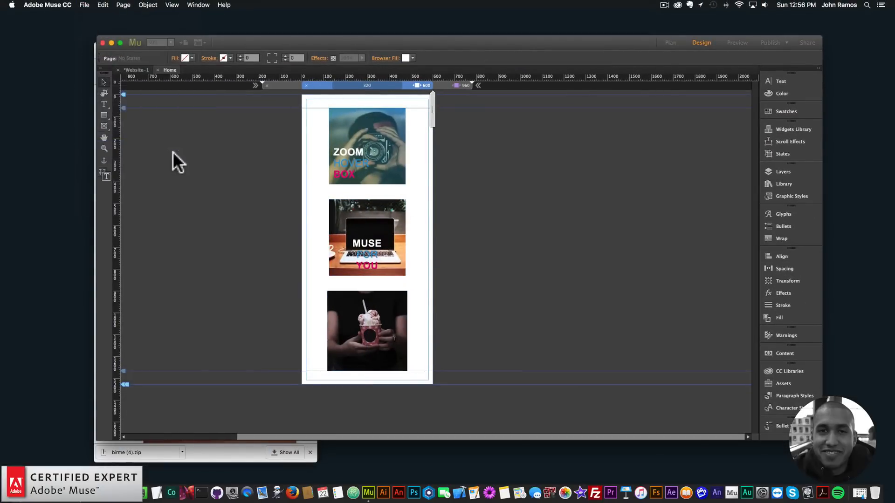
scroll(244, 334, "down", 5)
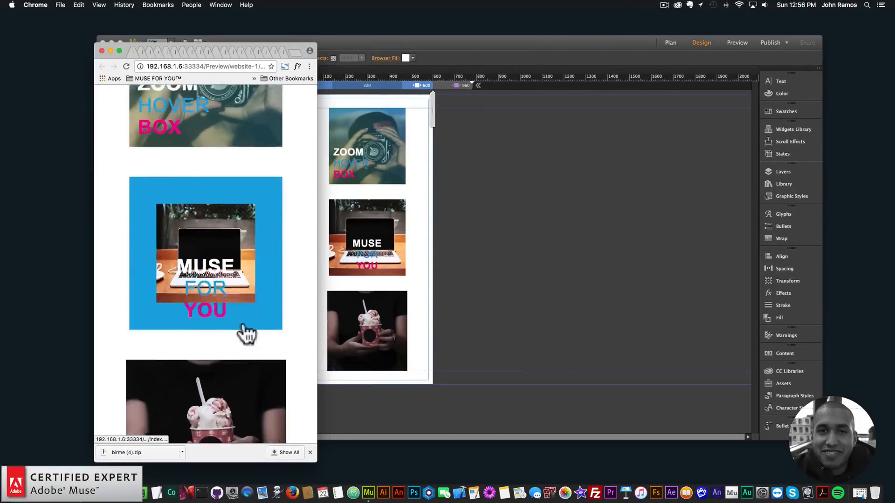
In Adobe Muse, set the laptop zoom hover box's Scale On Hover effect to 1.5.
left_click(409, 198)
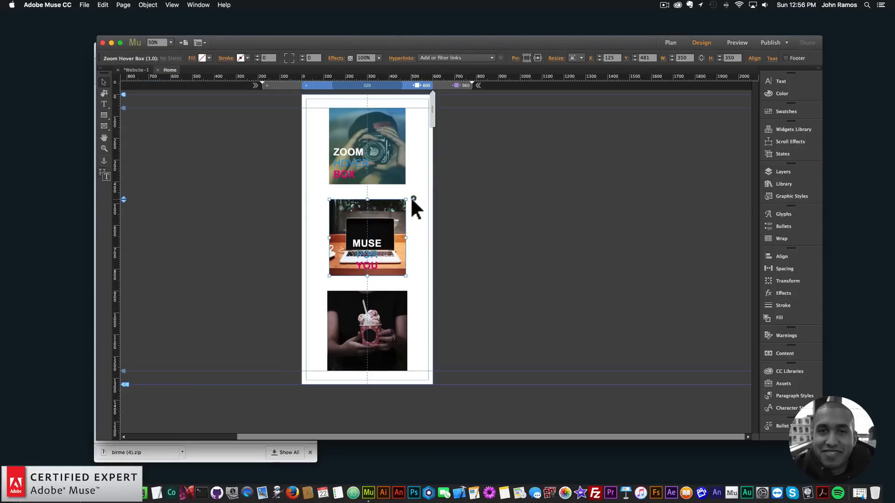
left_click(412, 196)
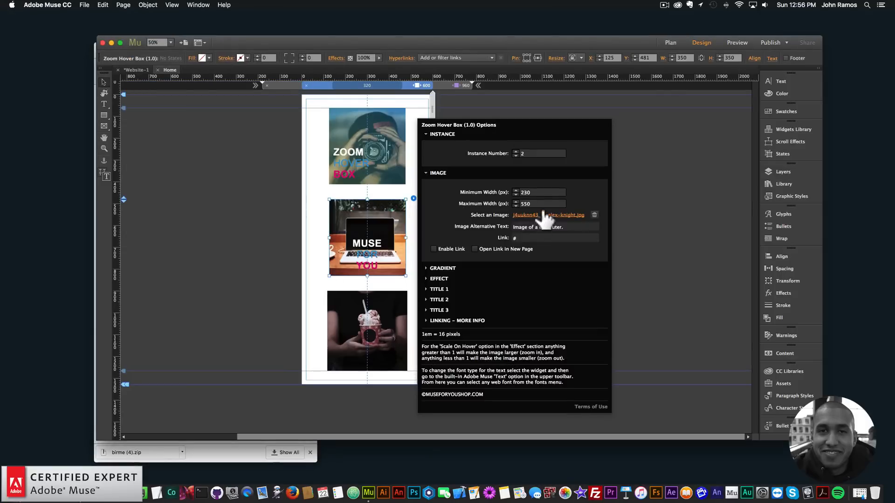
left_click(435, 275)
double_click(529, 315)
type("1")
type(".")
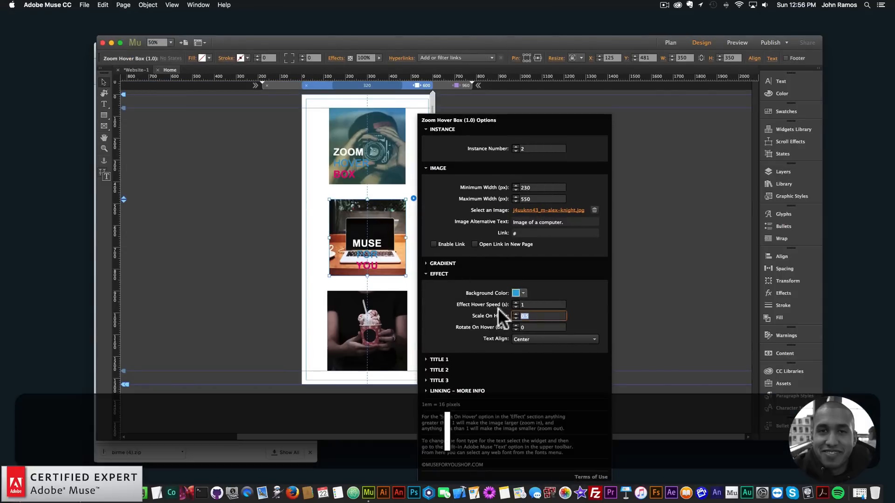
type("5")
key("Return")
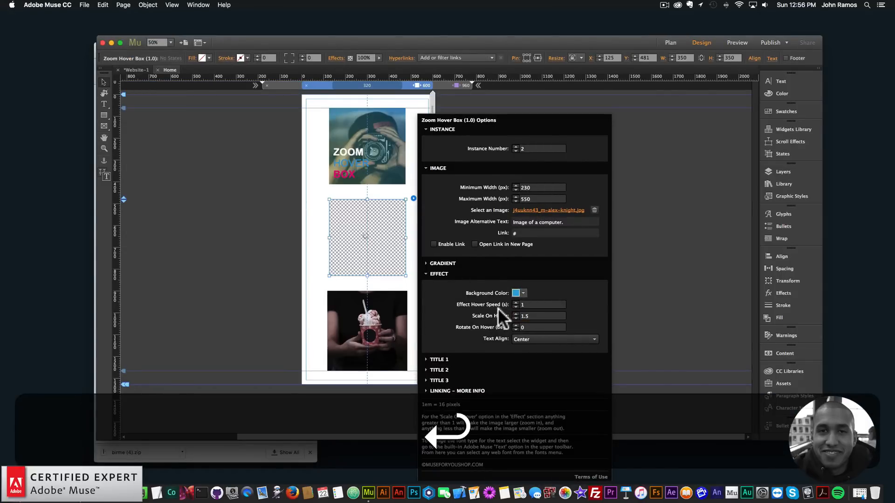
Set the laptop zoom hover box's Effect Hover Speed to 0.35 seconds.
double_click(532, 305)
type(".35")
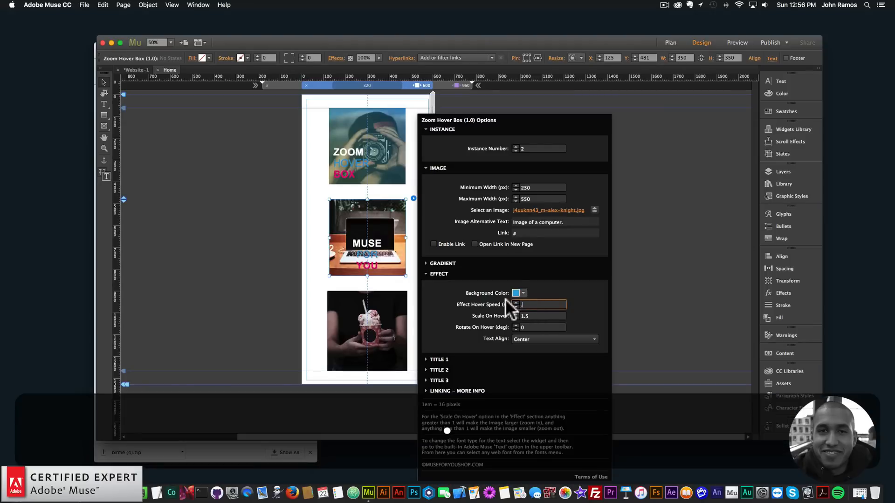
key("Return")
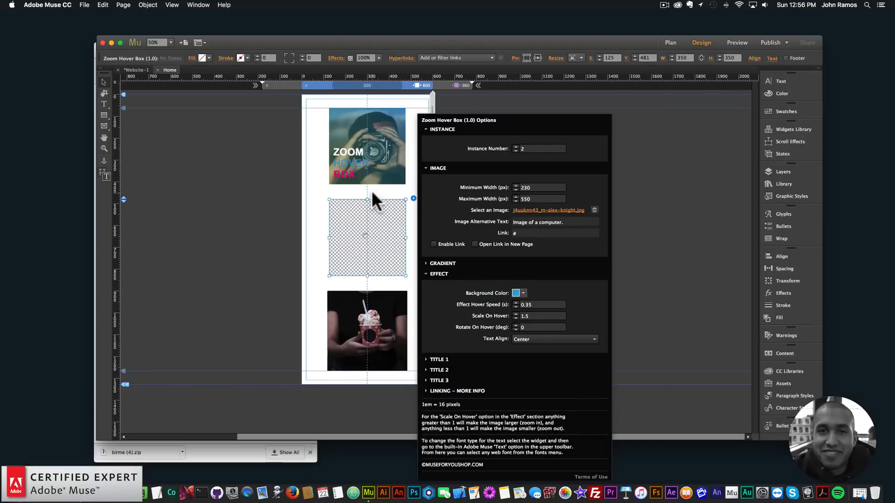
left_click(242, 213)
Preview the page in the browser and check the hover boxes in both the narrow and the widened window.
left_click(85, 4)
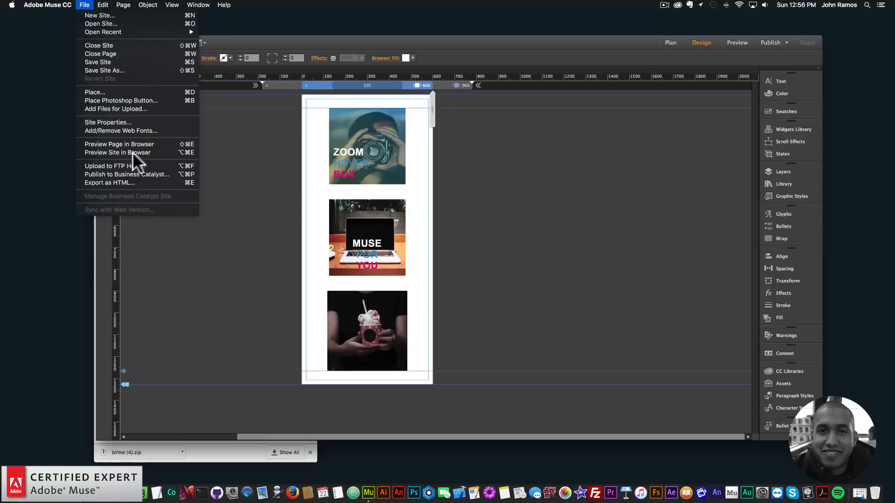
left_click(120, 142)
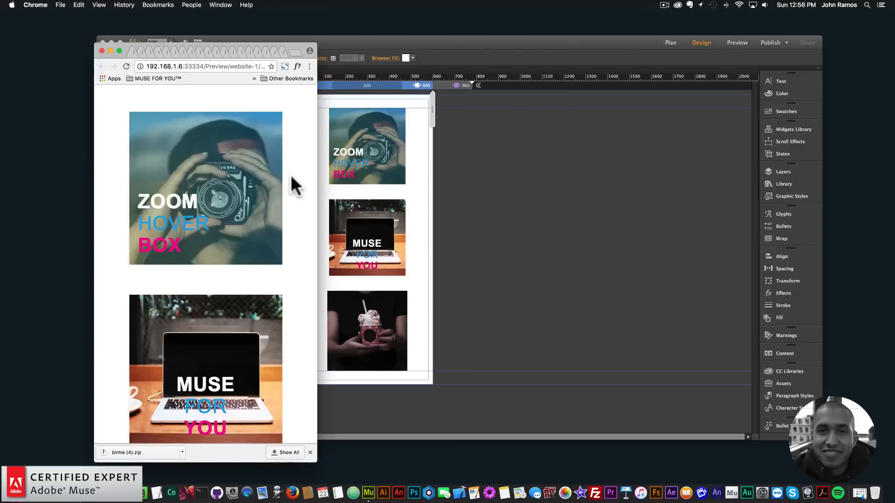
scroll(238, 320, "down", 5)
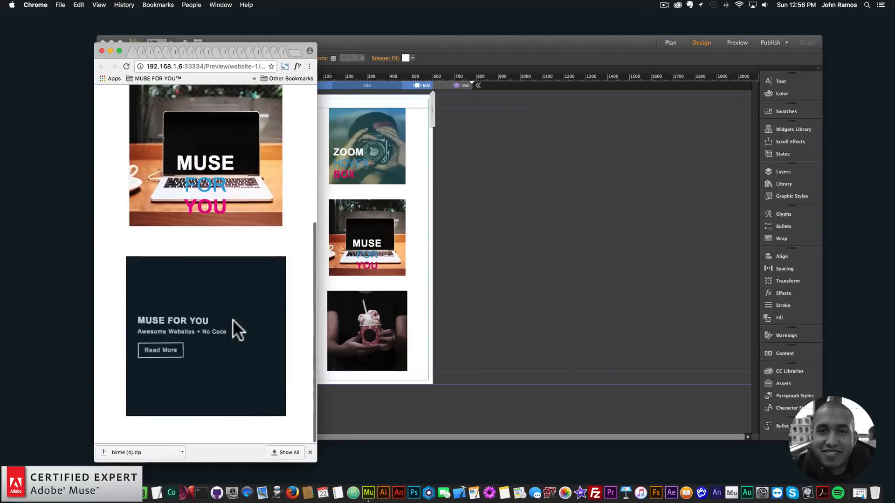
left_click_drag(723, 225, 689, 225)
scroll(382, 301, "down", 1)
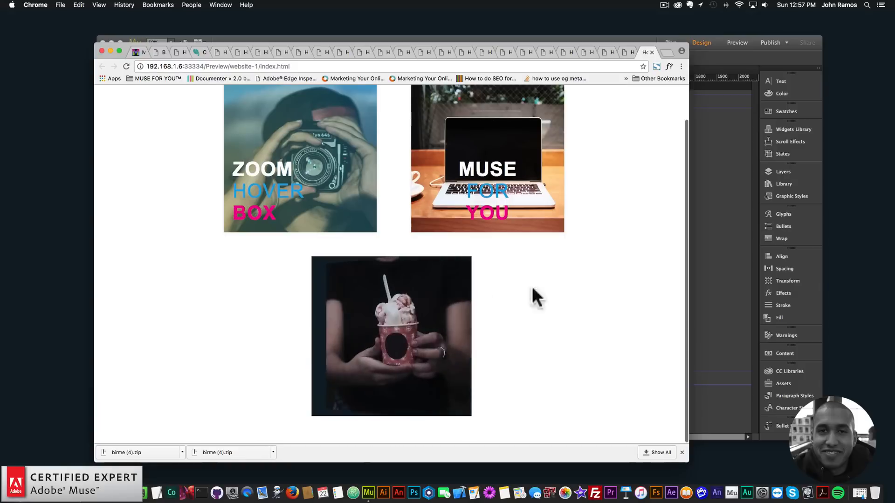
scroll(512, 298, "up", 3)
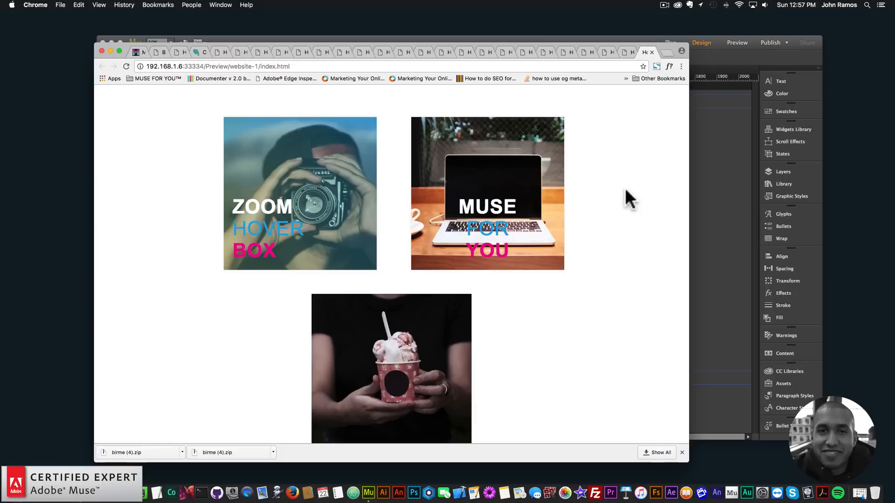
In Adobe Muse, open the options of the 180° Text Reveal Hover Box.
left_click(700, 182)
left_click(378, 136)
left_click(451, 85)
left_click(405, 223)
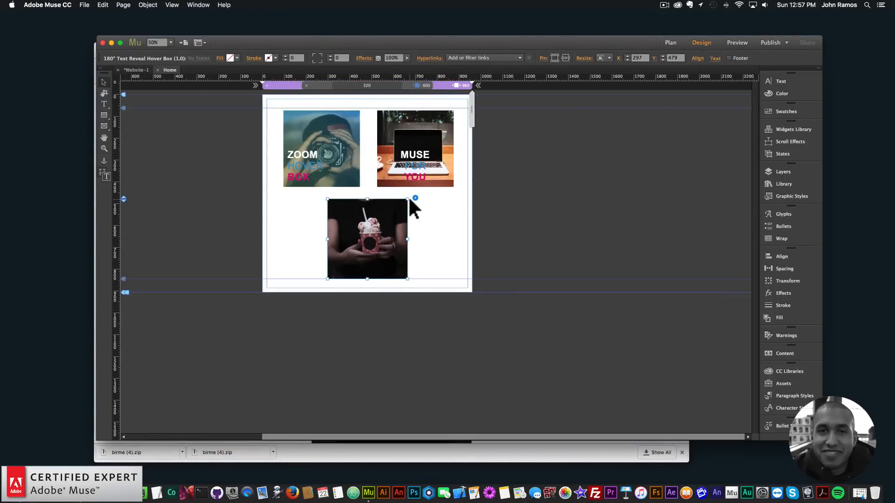
left_click(415, 198)
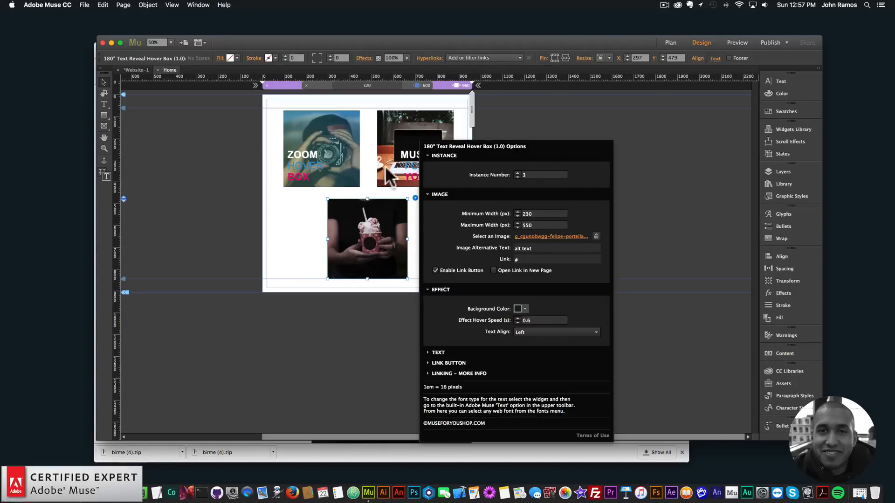
Select both Zoom Hover Boxes and the 180° Text Reveal Hover Box together and open their text formatting options.
left_click(352, 174)
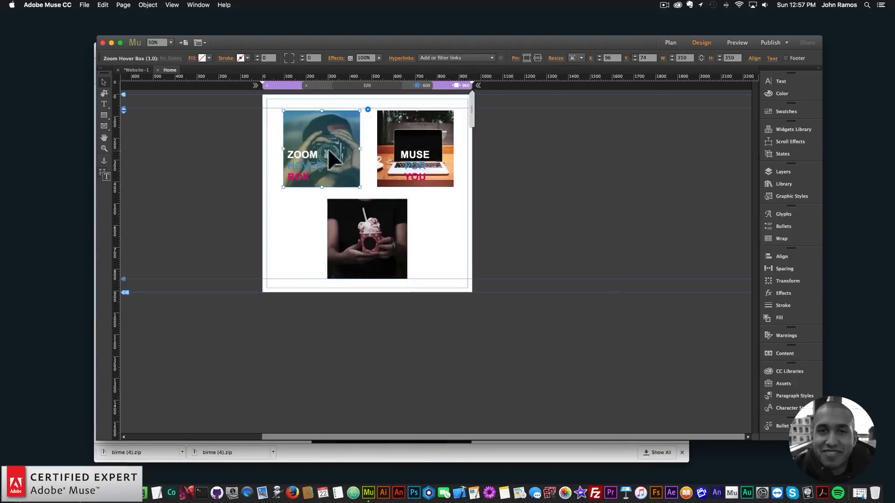
left_click(417, 145, "shift")
left_click(392, 250, "shift")
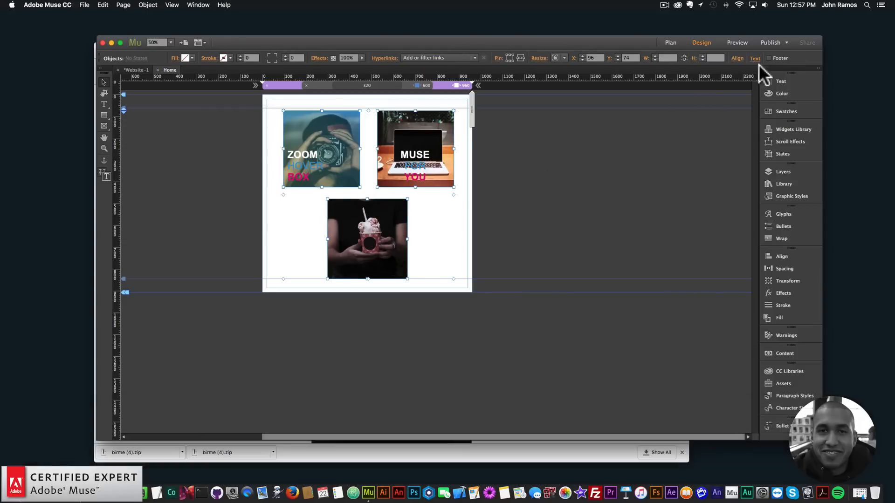
key("shift+super+z")
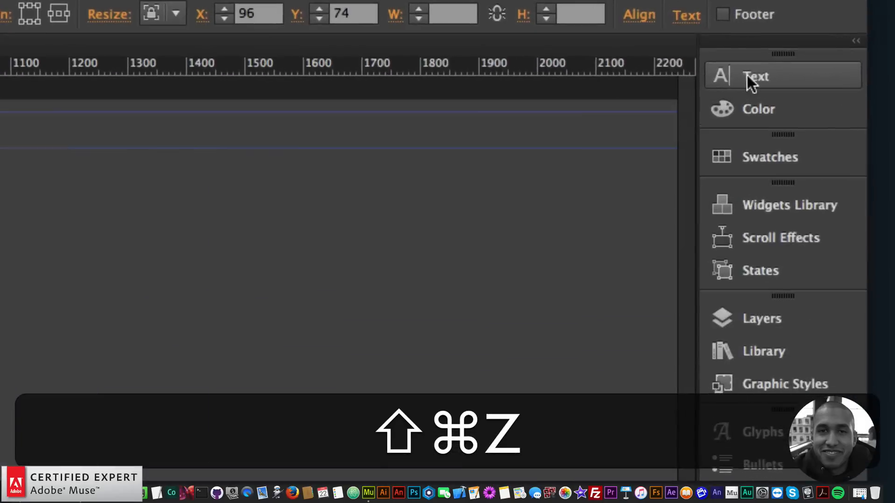
left_click(809, 117)
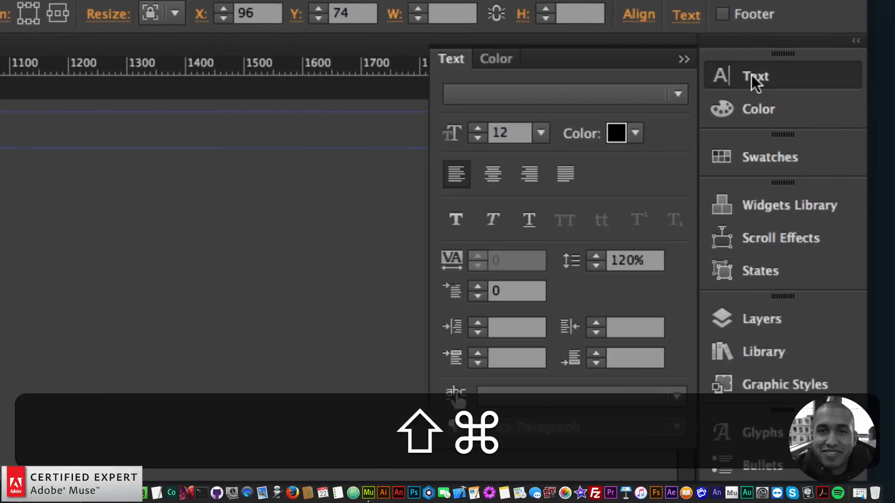
key("shift+super+z")
left_click(747, 76)
left_click(755, 60)
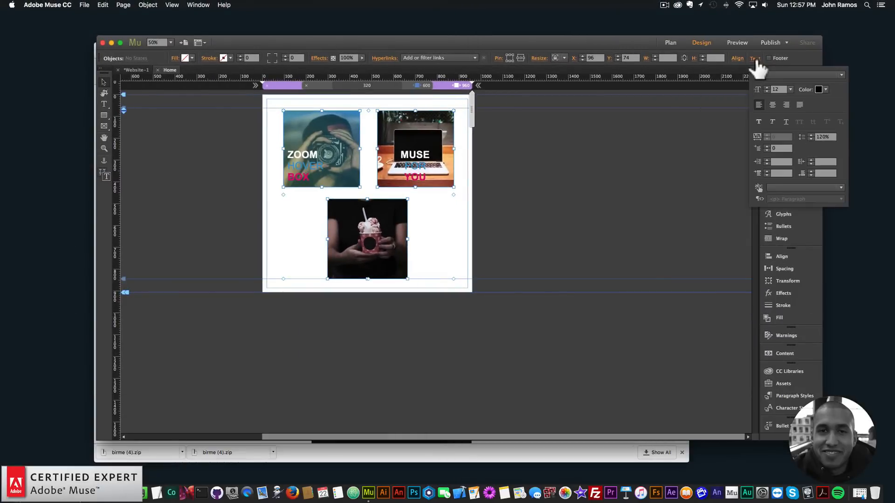
Filter the font list for "lato" and "lush", and apply the web font Lust Script Display to the three selected hover boxes.
left_click(784, 74)
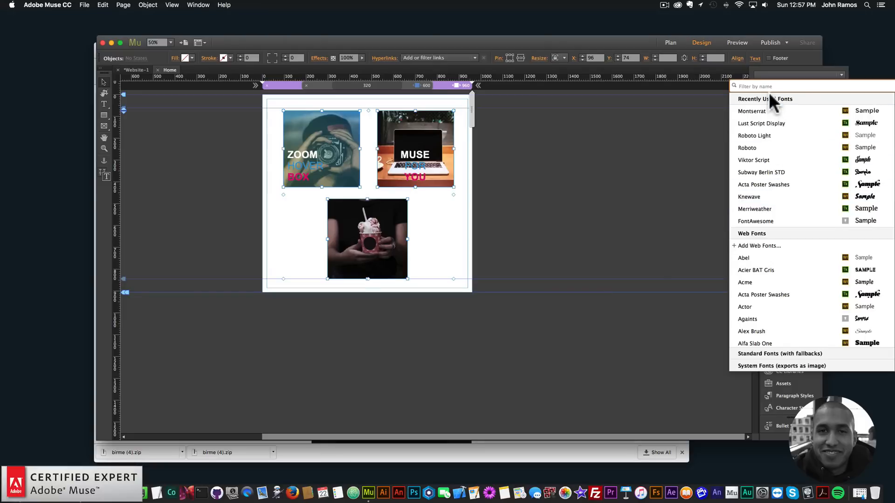
type("lato")
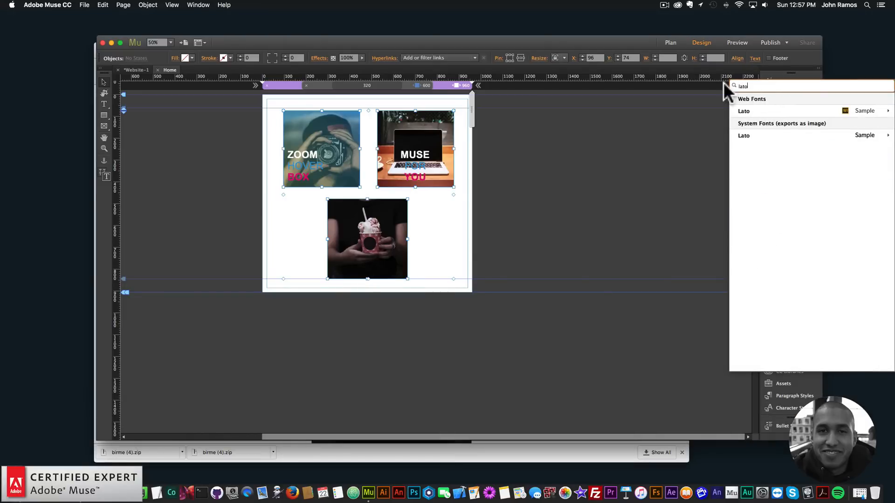
key("BackSpace")
key("BackSpace")
key("BackSpace")
key("BackSpace")
type("lush")
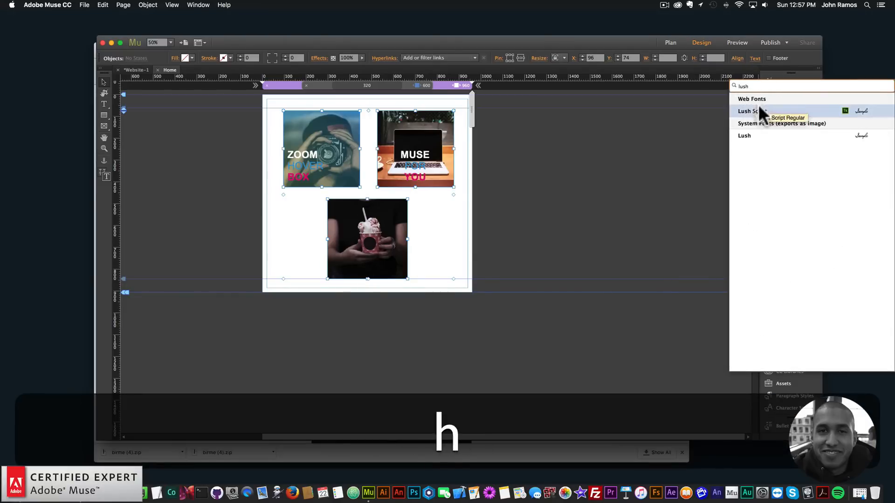
key("BackSpace")
key("BackSpace")
key("BackSpace")
key("BackSpace")
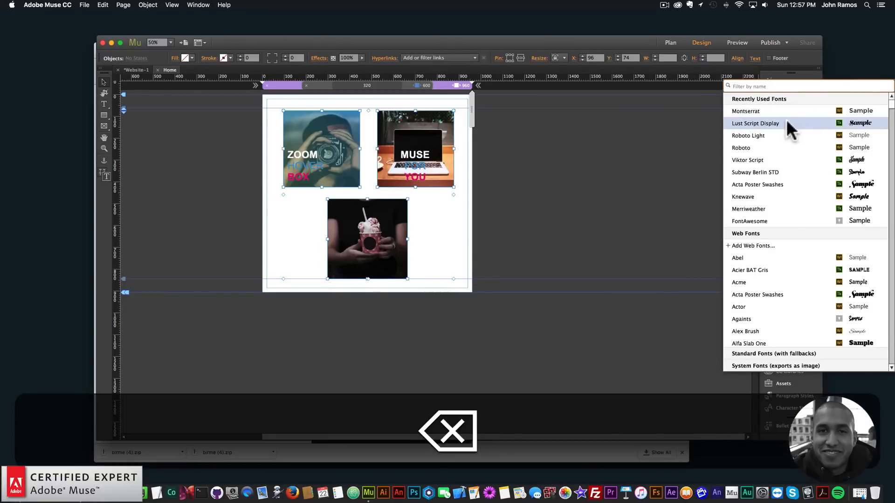
left_click(785, 120)
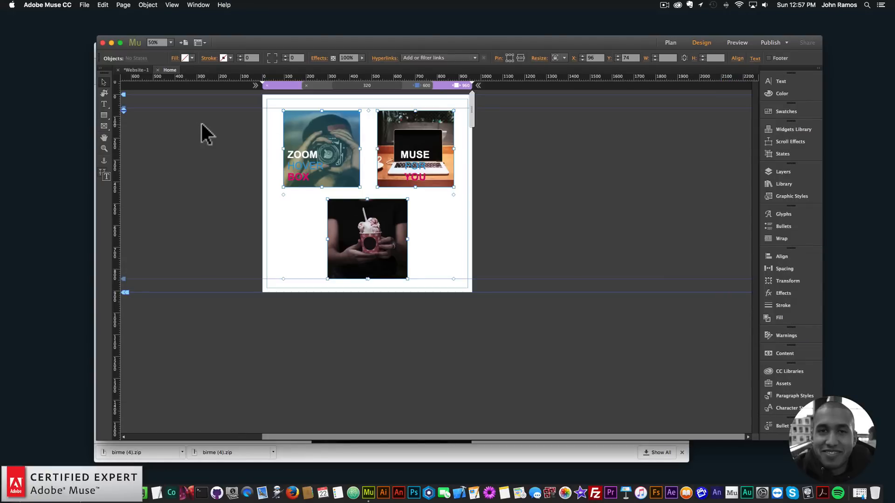
Check the font assigned to the three selected hover boxes.
left_click(343, 215, "shift")
left_click(343, 215, "shift")
left_click(755, 58)
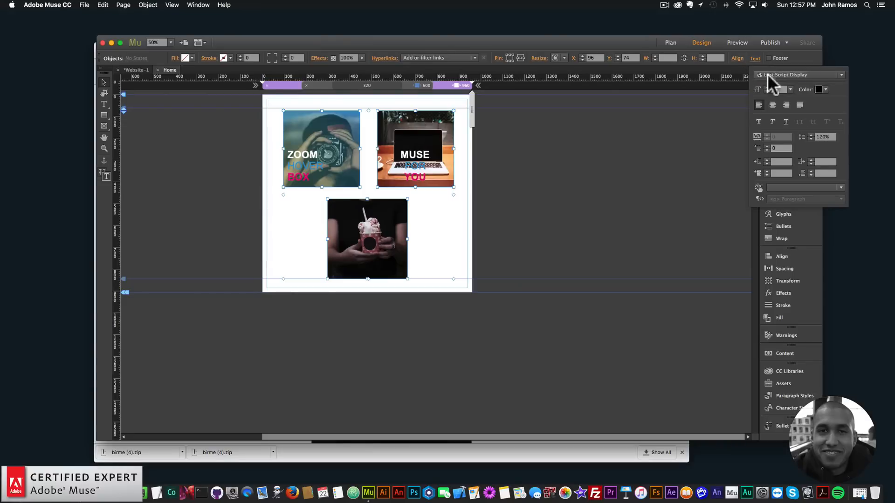
left_click(772, 75)
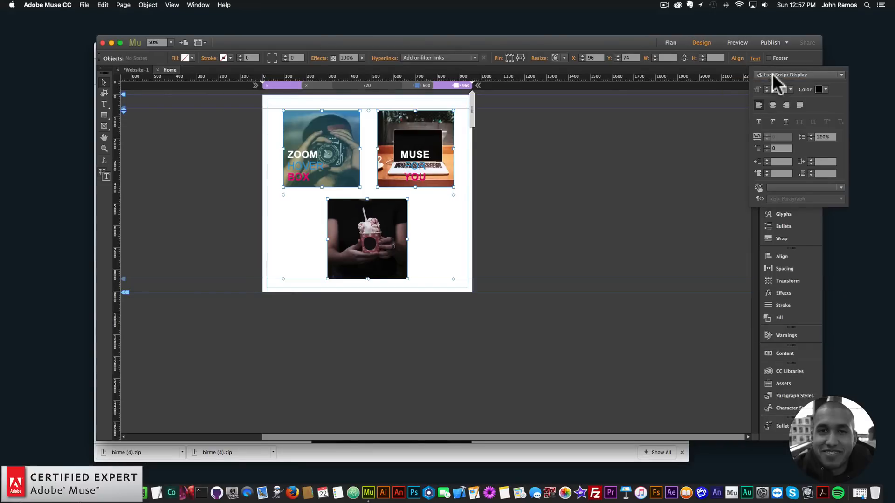
left_click(773, 74)
Deselect the hover boxes and preview the page in the browser to check the script font on their titles.
left_click(504, 160)
left_click(552, 163)
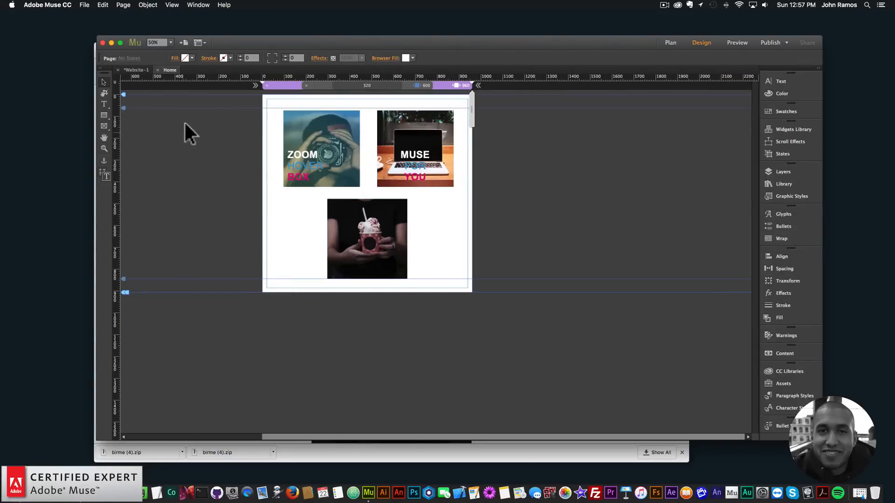
left_click(85, 4)
left_click(134, 144)
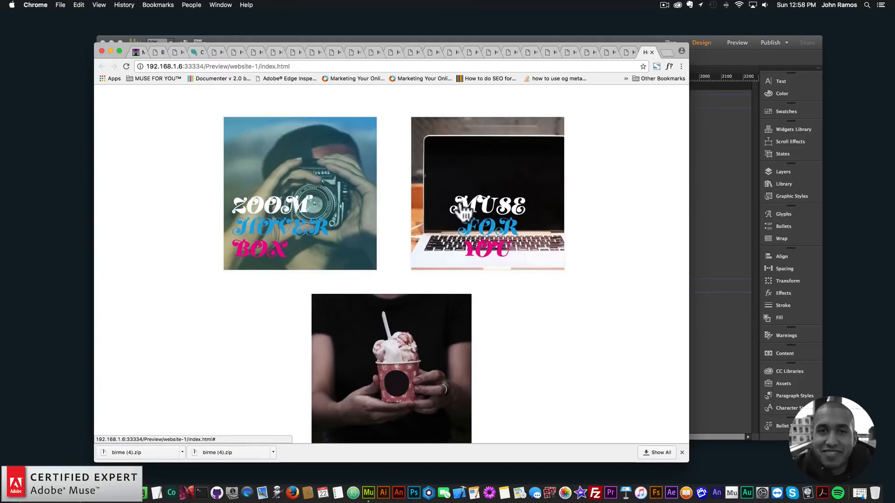
In Adobe Muse, search the library for "font smoother" and place the Font Smoother Light widget just outside the page's upper-left corner.
left_click(755, 168)
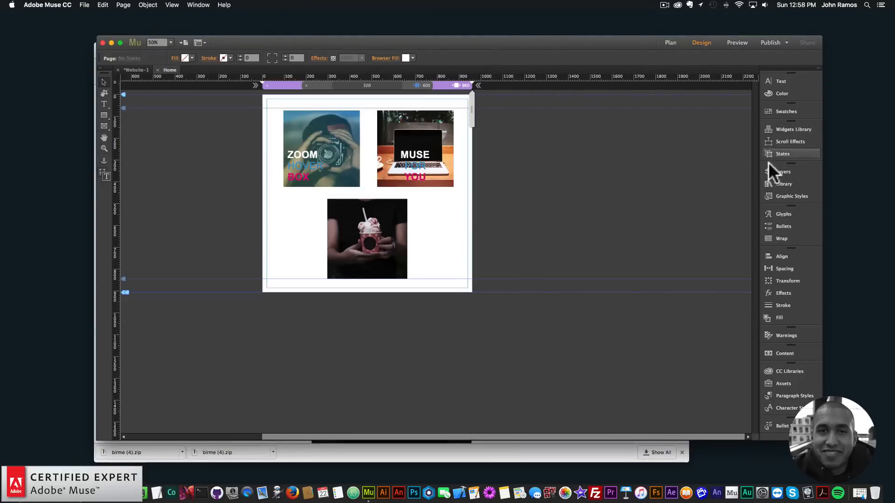
left_click(777, 181)
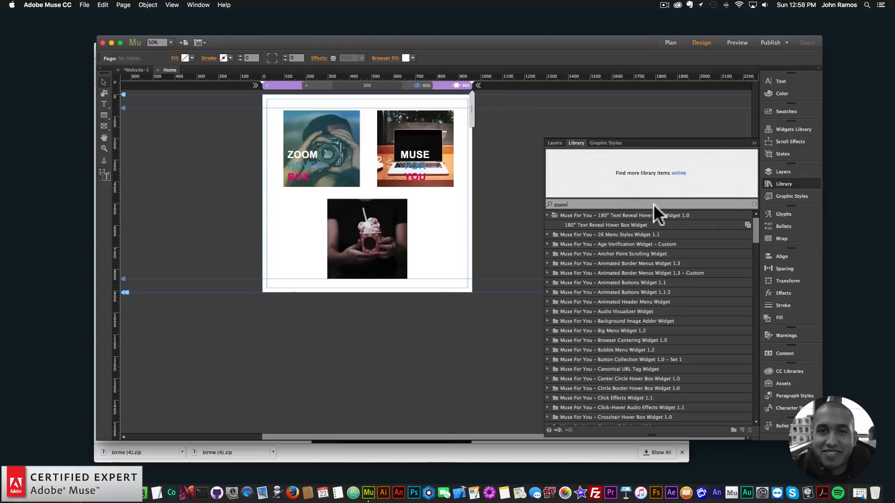
key("super+a")
type("font smoother")
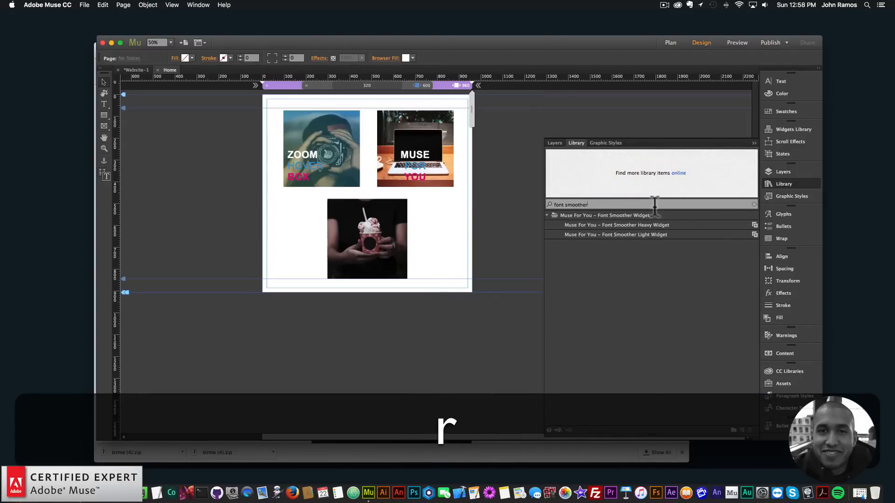
left_click(623, 234)
left_click_drag(233, 91, 255, 114)
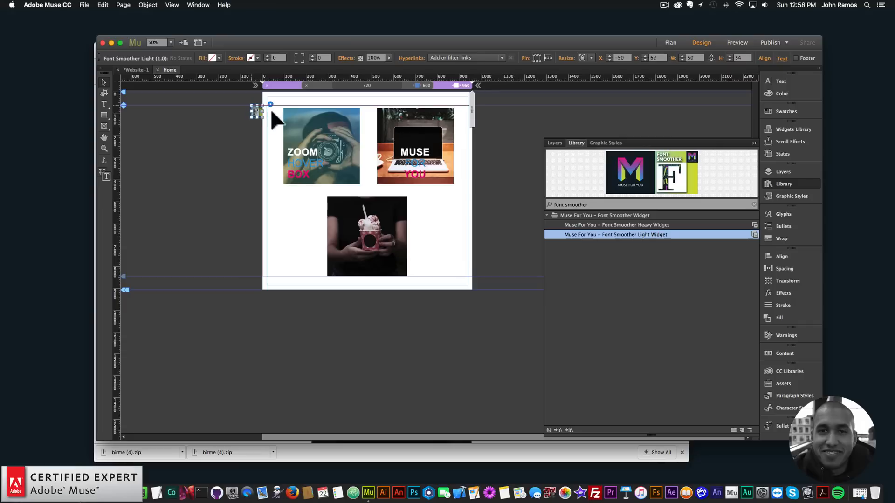
Select all three hover boxes and set their font to the web font Lato Regular.
left_click(788, 183)
left_click_drag(488, 223, 325, 132)
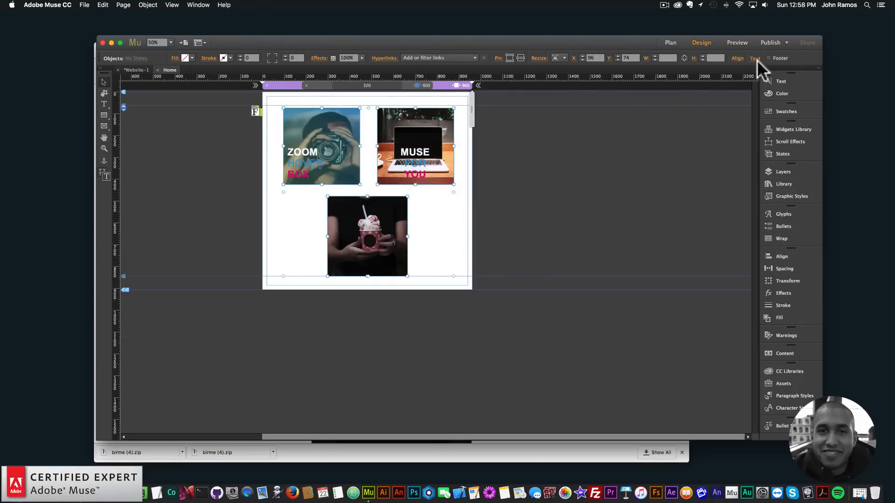
left_click(779, 80)
left_click(800, 75)
scroll(795, 132, "up", 15)
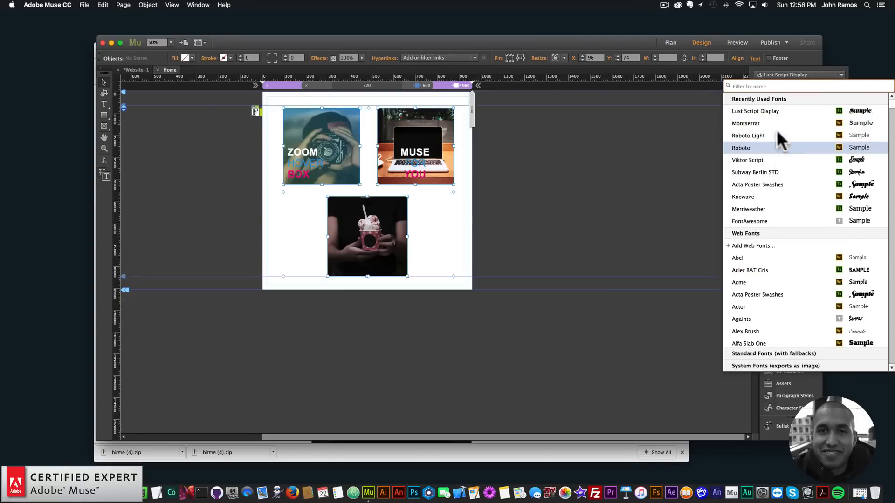
type("lato")
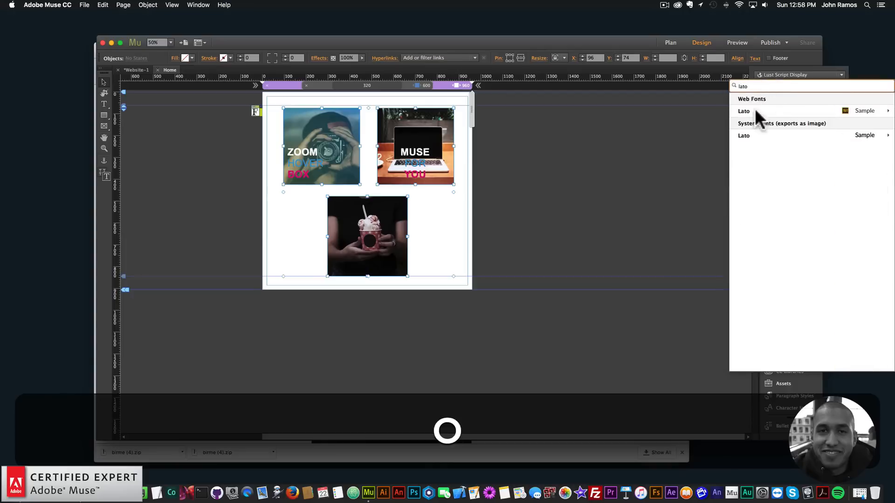
mouse_move(754, 108)
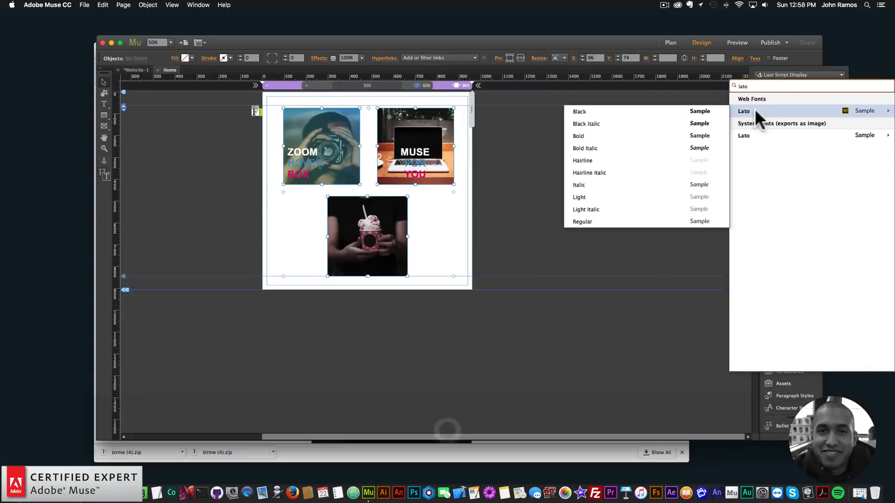
left_click(625, 218)
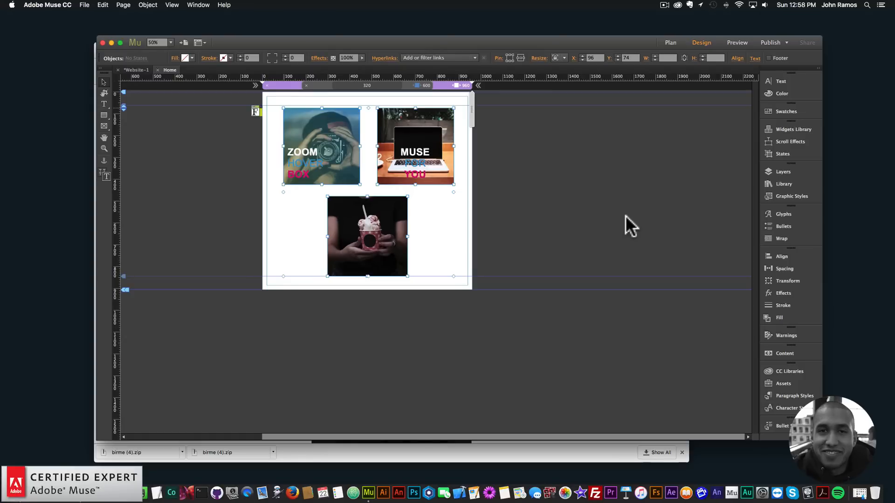
Preview the page in the browser and check the Lato text and hover effects of all three boxes.
left_click(561, 198)
left_click(88, 4)
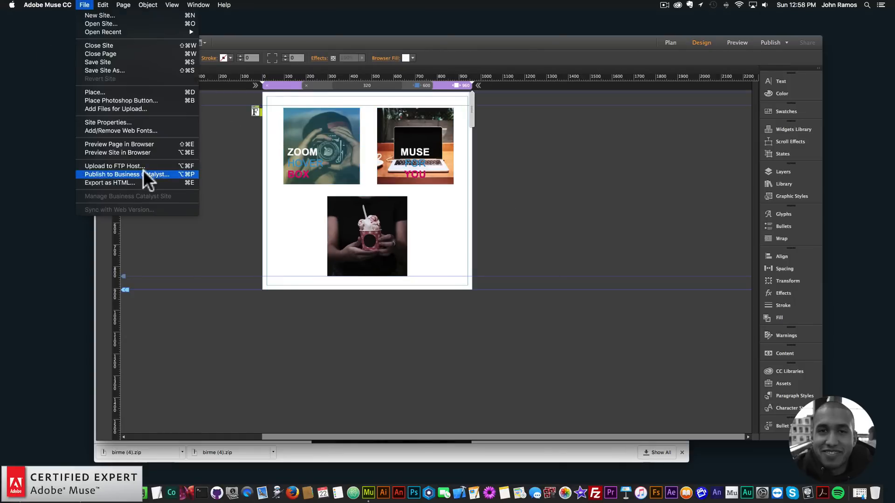
left_click(131, 141)
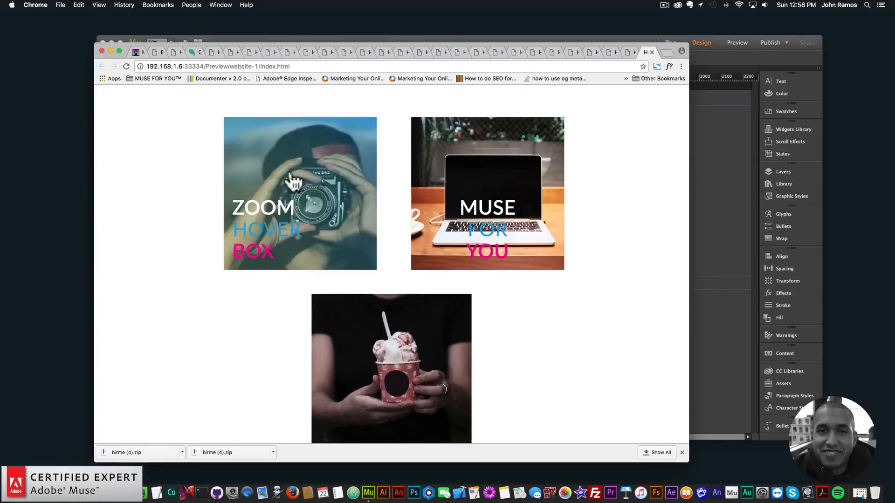
scroll(395, 278, "down", 2)
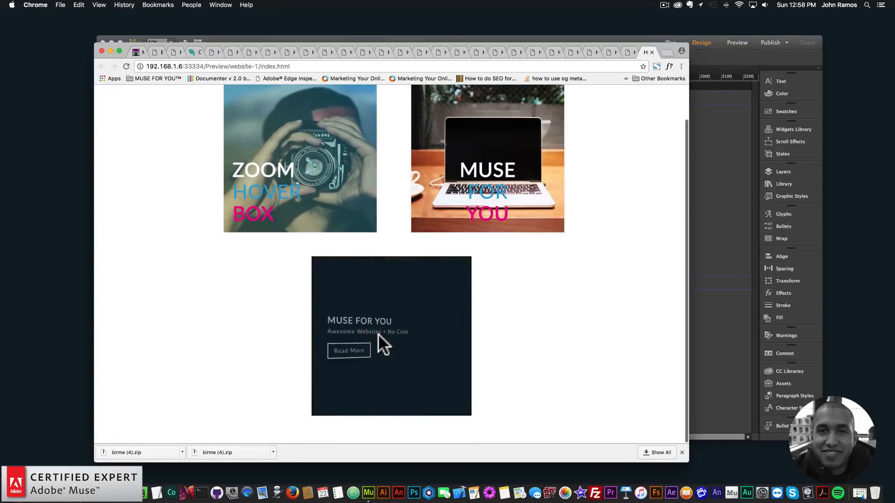
scroll(485, 112, "up", 2)
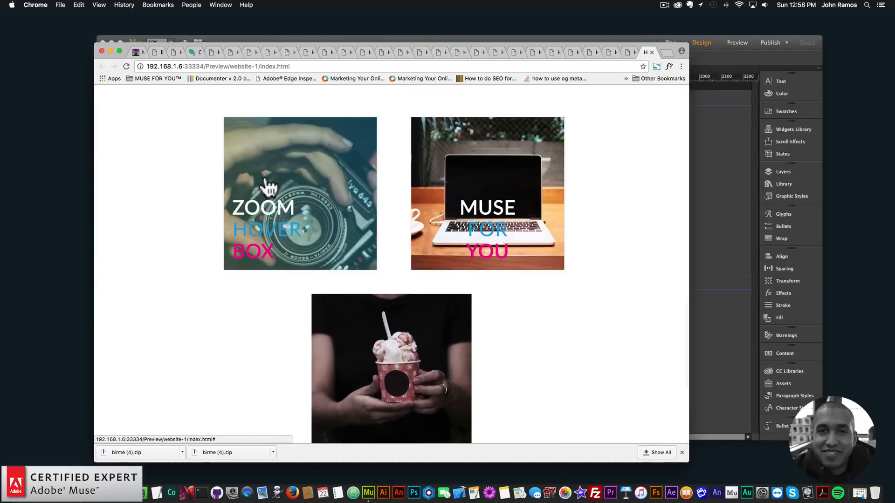
In Adobe Muse, look over the laptop zoom hover box's options, select the 180° Text Reveal Hover Box, and clear the selection.
left_click(731, 160)
left_click(461, 107)
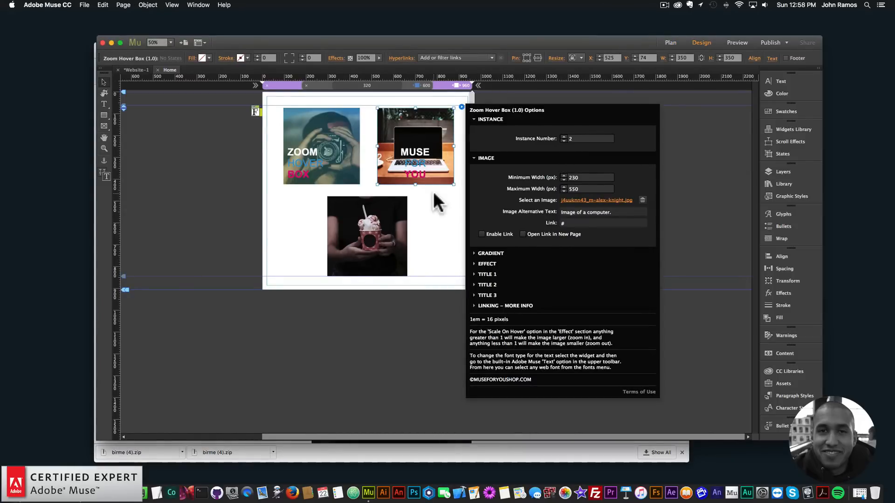
left_click(440, 218)
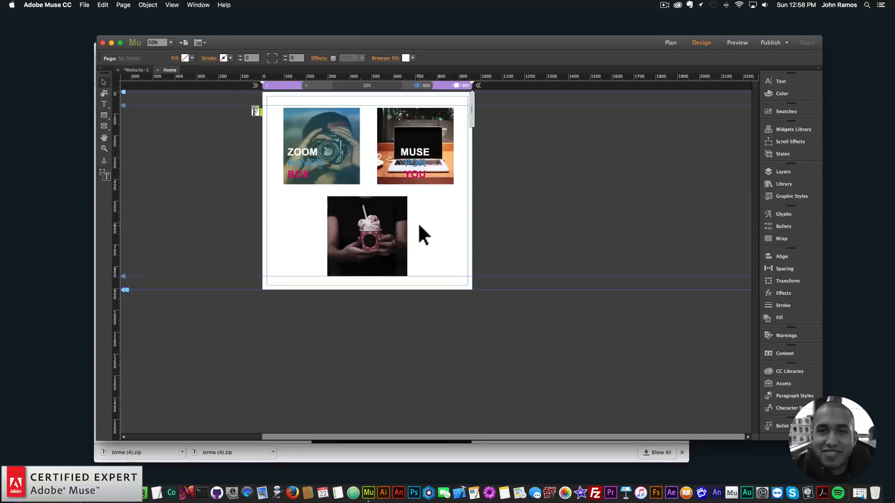
left_click(395, 223)
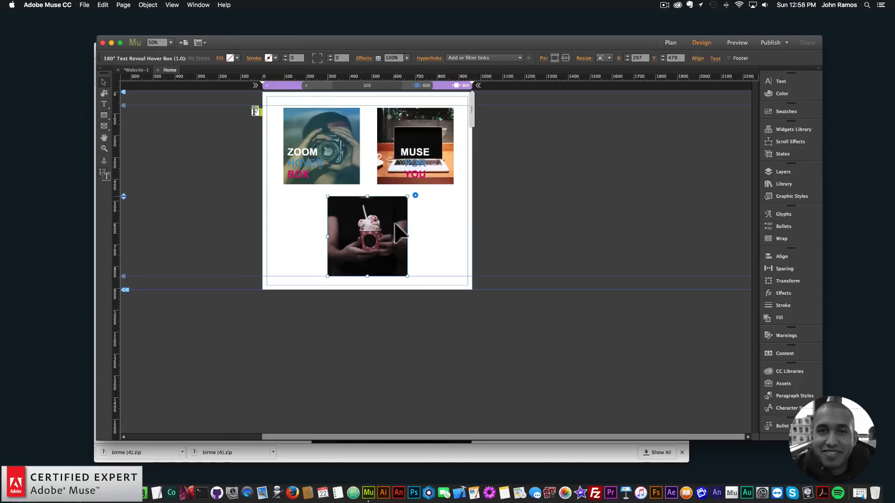
left_click(410, 180)
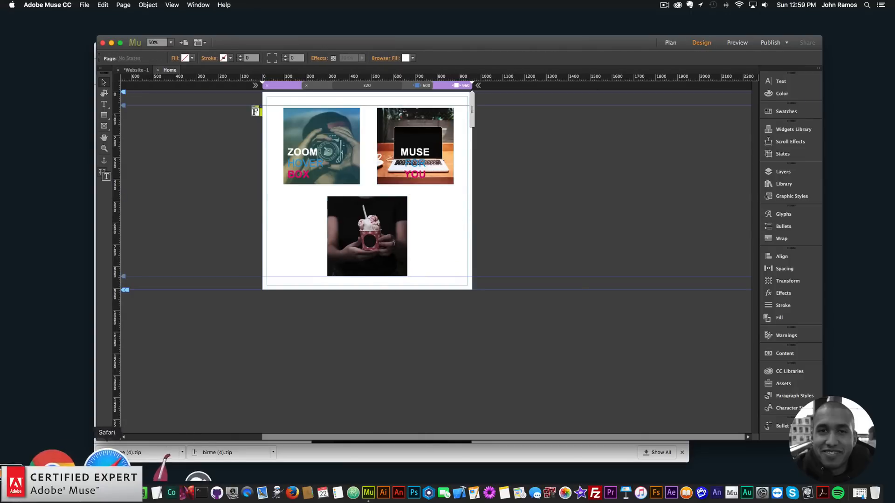
Switch to Chrome, open museforyoushop.com in a new tab, and follow the $39/year offer to the widget shop.
left_click(88, 484)
left_click(667, 52)
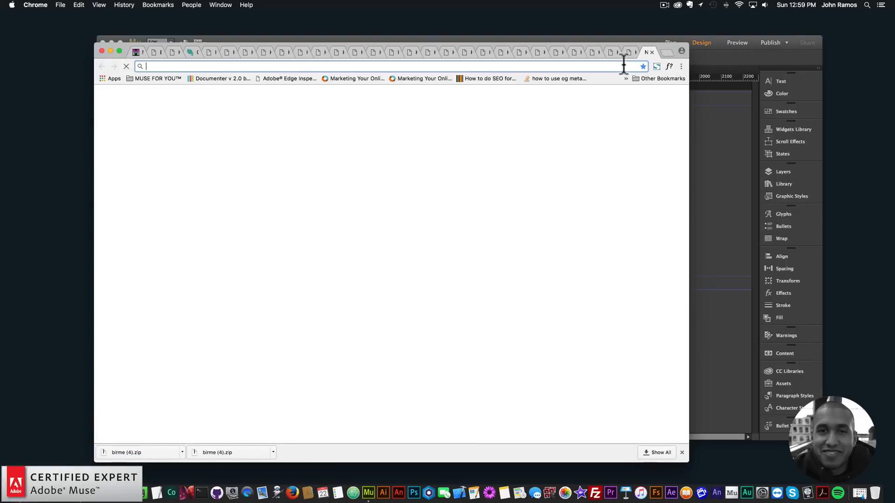
type("museforyoushop.com")
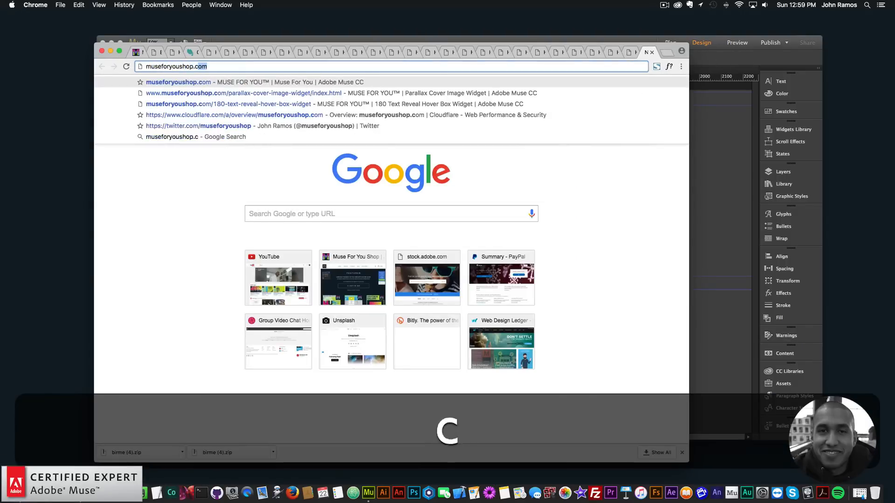
key("Return")
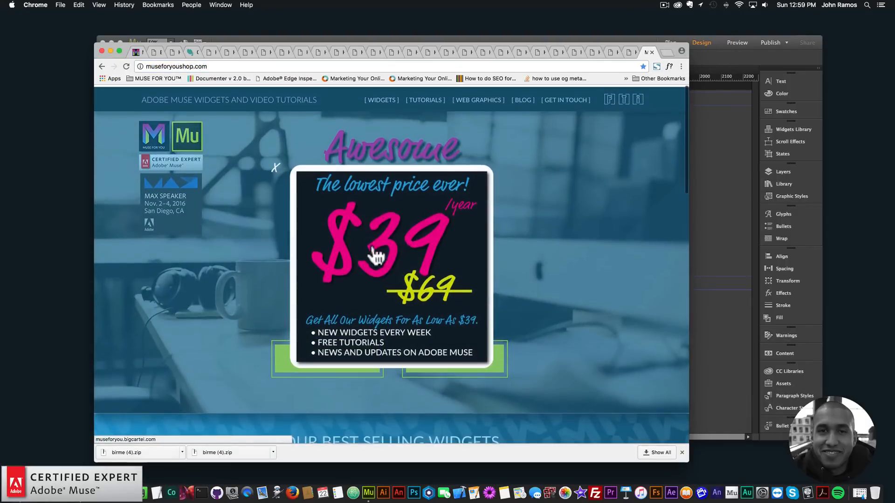
left_click(375, 254)
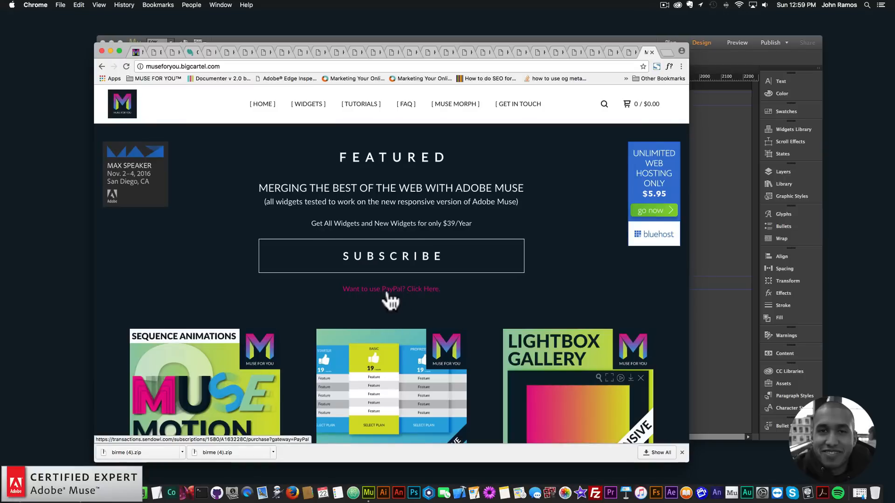
Open the Zoom Hover Box Widget's product page from the shop and look over its feature list and option screenshots.
scroll(390, 300, "down", 5)
left_click(576, 311)
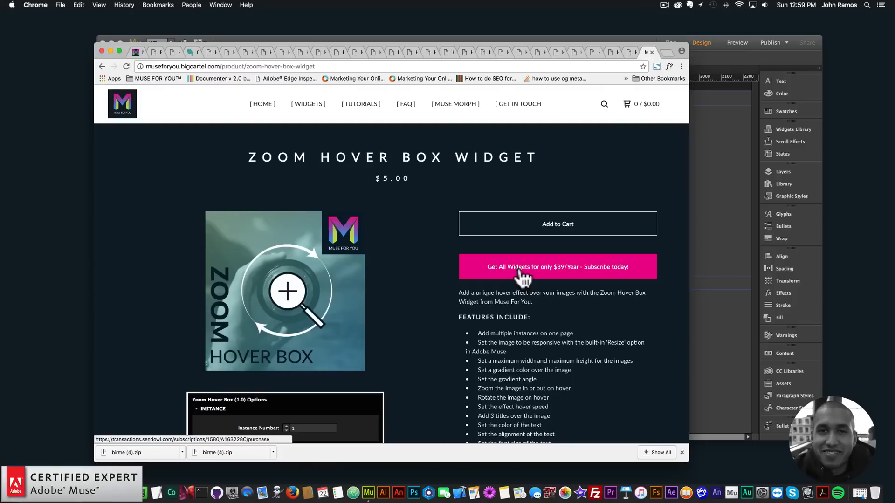
scroll(521, 275, "down", 5)
scroll(516, 236, "down", 8)
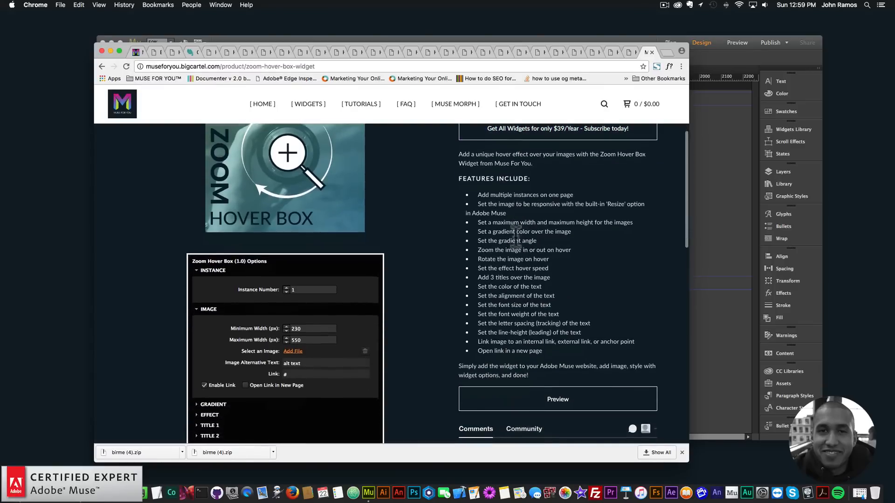
scroll(359, 251, "down", 7)
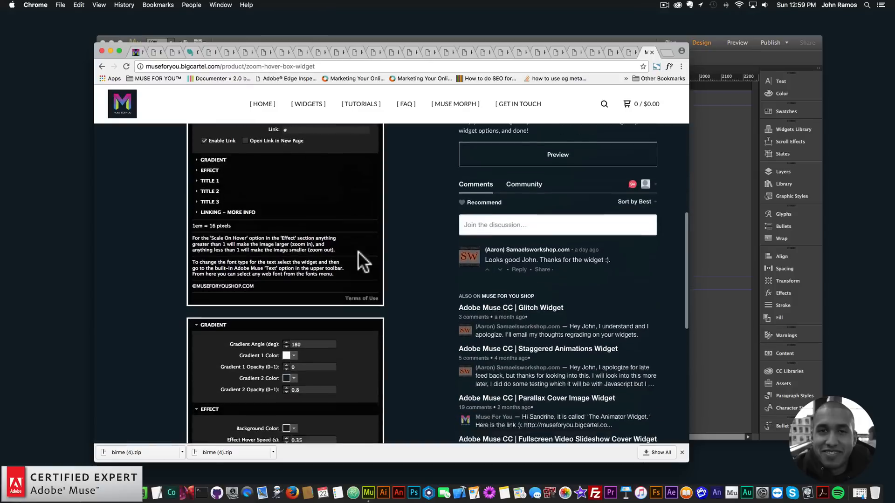
scroll(357, 253, "up", 6)
scroll(356, 253, "up", 3)
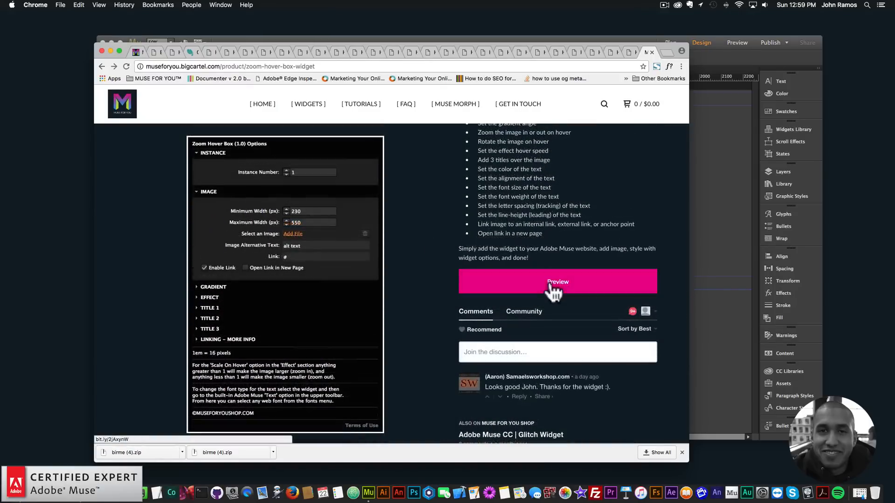
Open the Zoom Hover Box preview, check its responsive layout at narrow and wide browser widths, and return to the product page.
left_click(555, 282)
scroll(389, 251, "down", 3)
scroll(326, 303, "down", 10)
left_click_drag(686, 211, 269, 216)
scroll(182, 279, "down", 20)
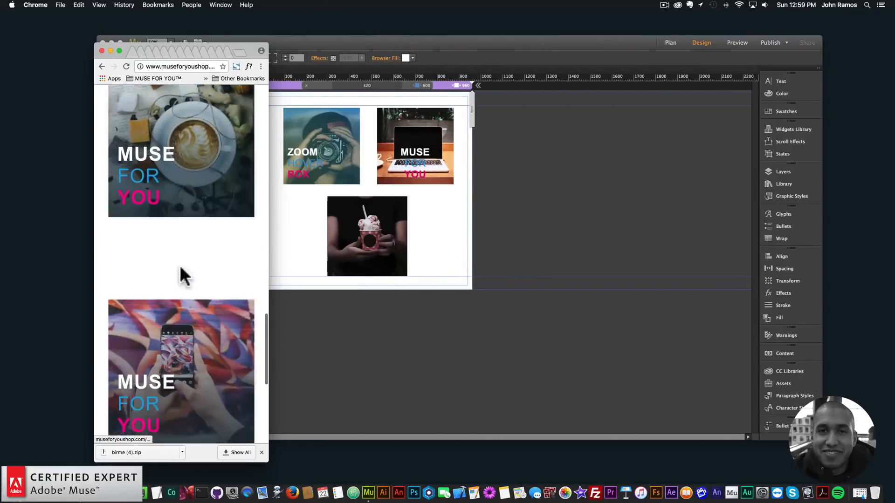
scroll(183, 278, "up", 20)
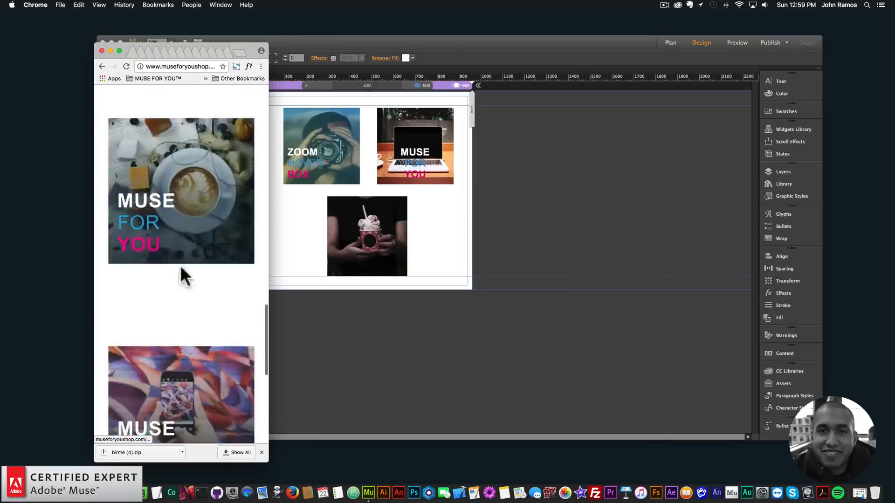
left_click_drag(269, 225, 737, 222)
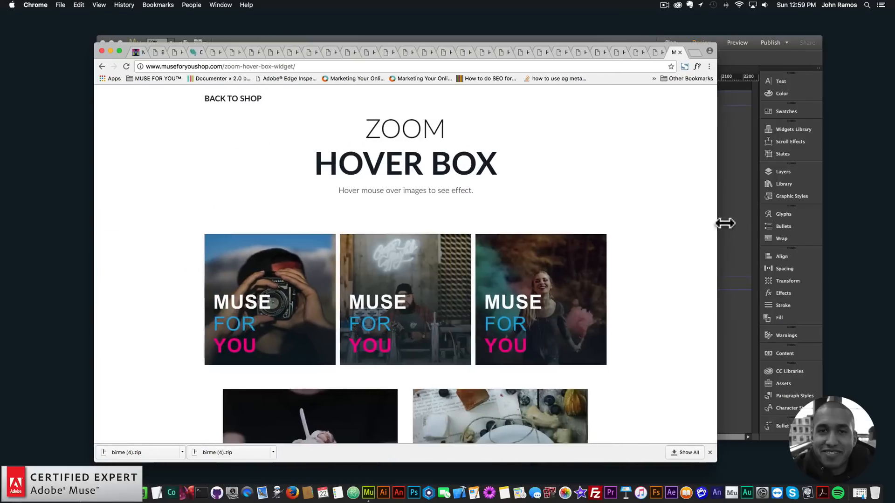
left_click(239, 100)
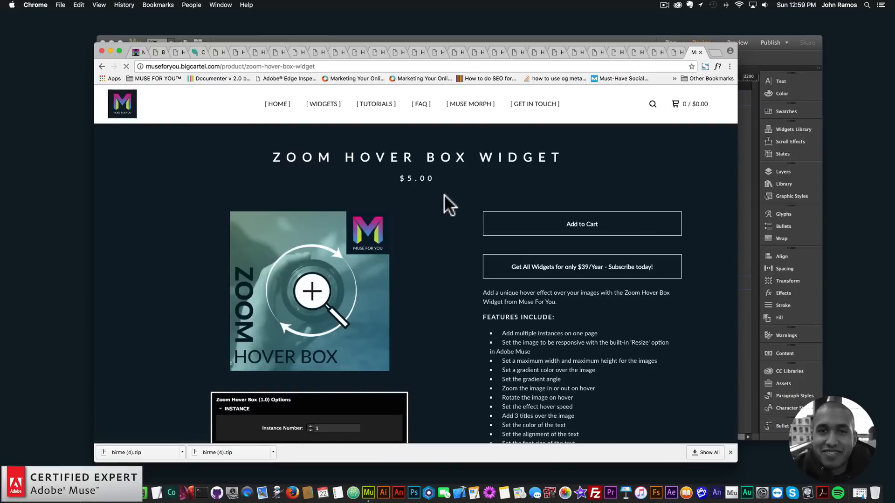